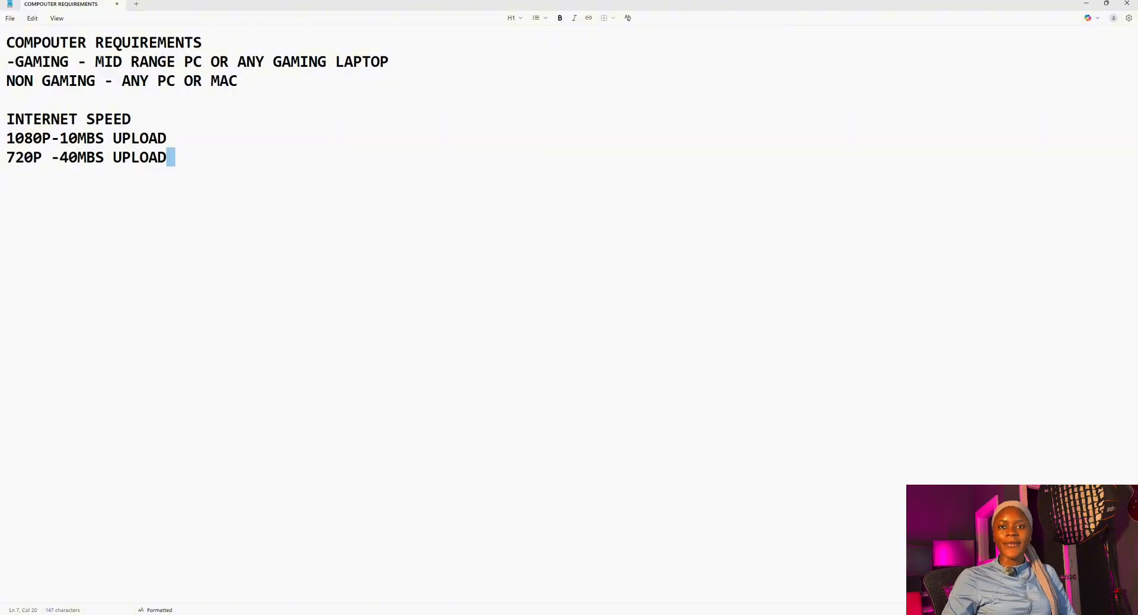
# Step: Examine the notes on the gaming computer requirement and the 1080P upload speed
pyautogui.moveTo(101, 61); pyautogui.dragTo(398, 68)
pyautogui.click(398, 69)
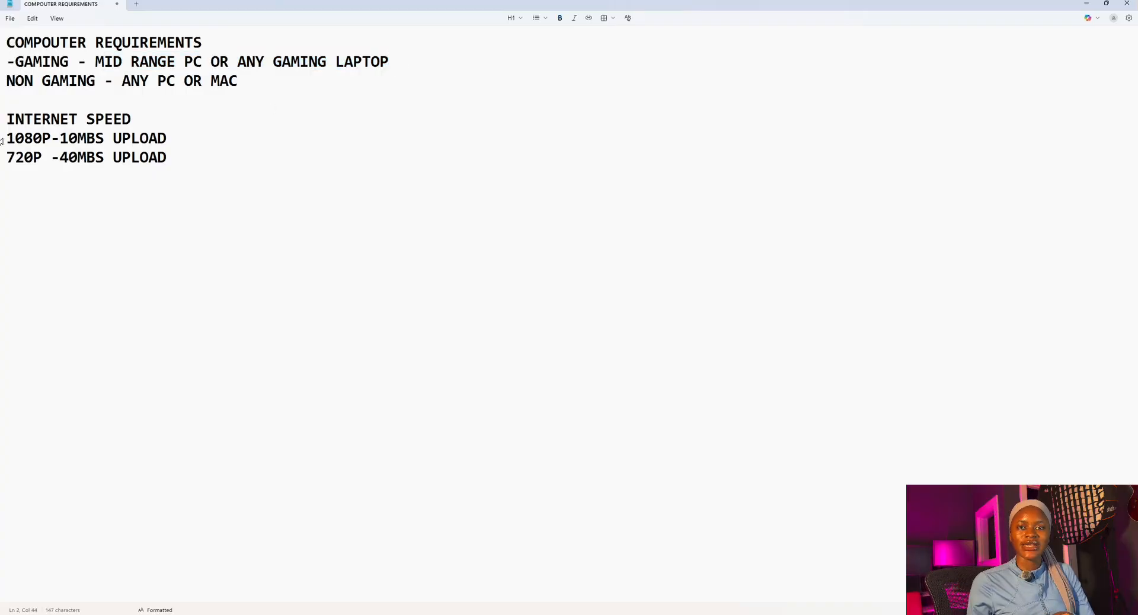
pyautogui.moveTo(7, 138); pyautogui.dragTo(224, 136)
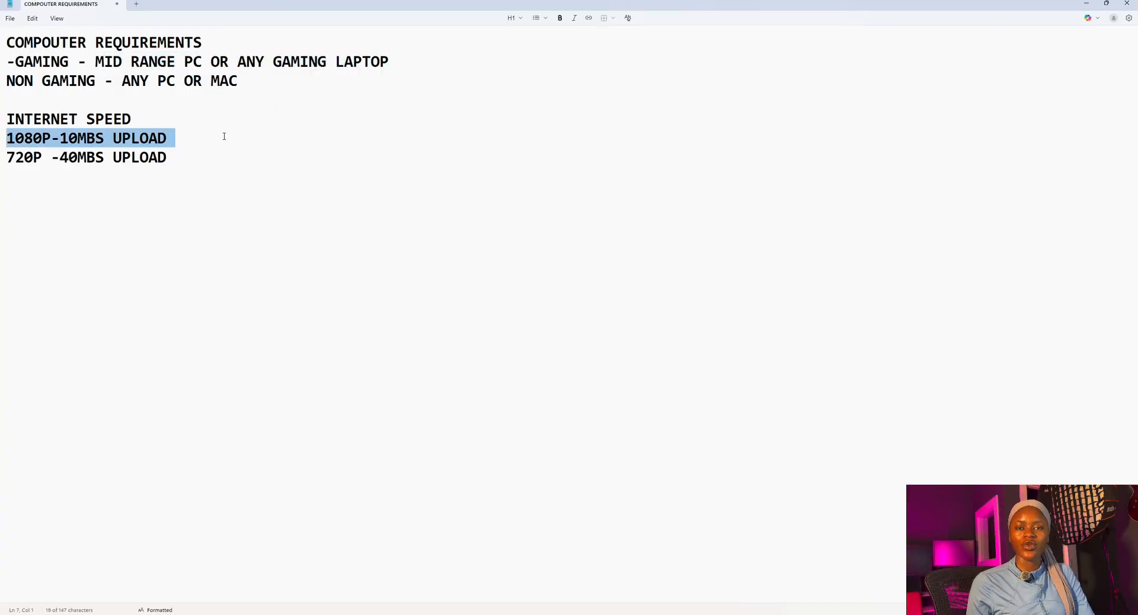
pyautogui.click(224, 137)
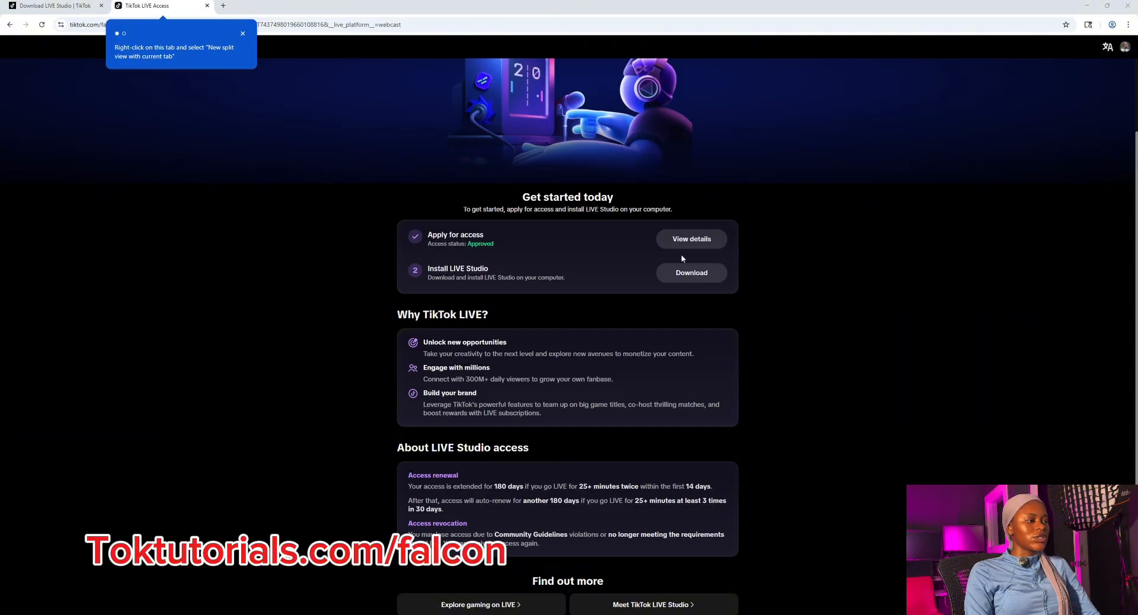
# Step: Open the LIVE Studio download page and launch the installed TikTok LIVE Studio
pyautogui.scroll(2, 682, 255)
pyautogui.click(55, 6)
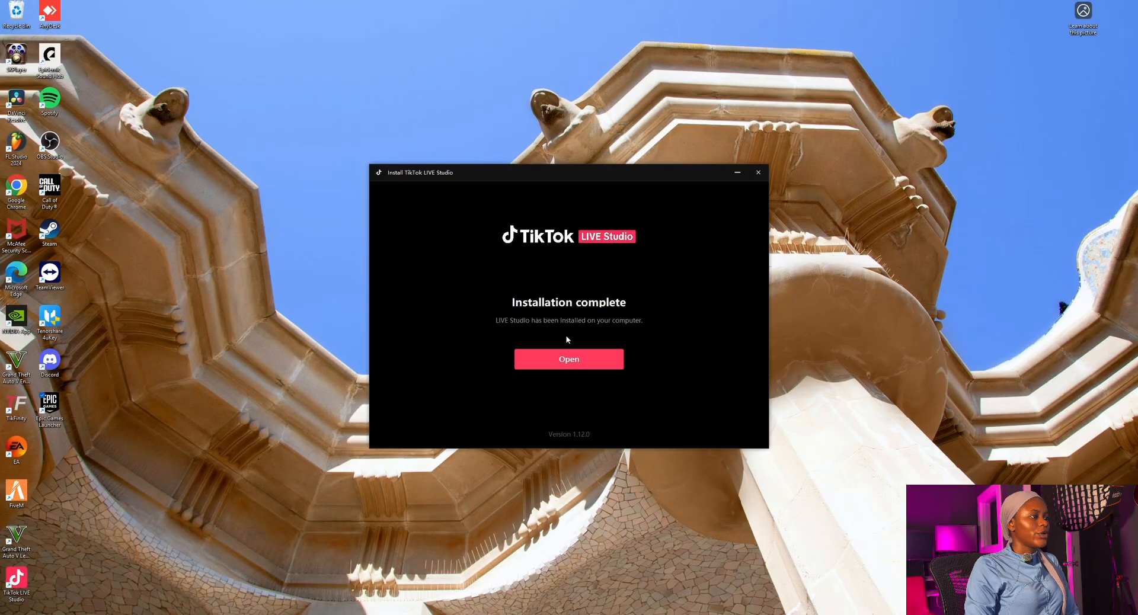
pyautogui.click(571, 357)
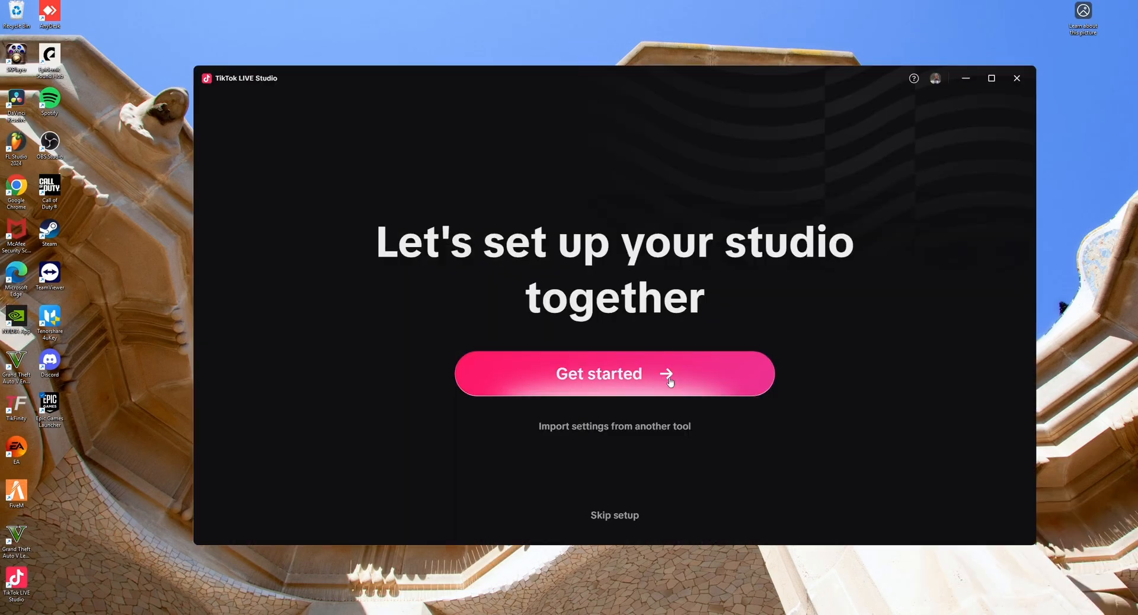
# Step: Start the studio setup for Gaming LIVE, keeping the default Razer Barracuda X Chroma microphone and the Logitech BRIO camera
pyautogui.click(673, 378)
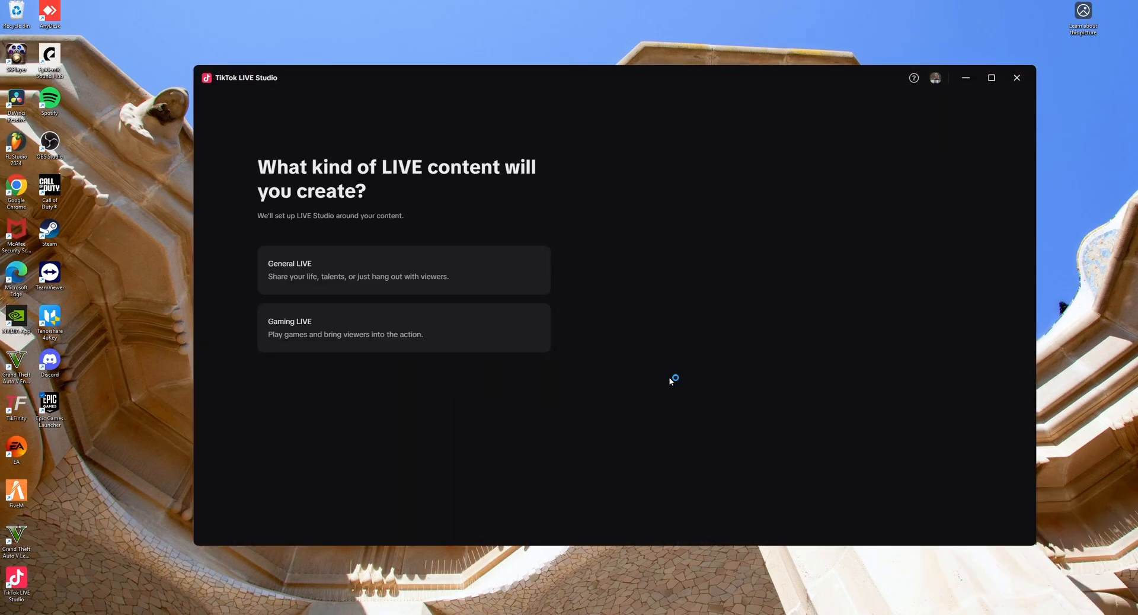
pyautogui.click(366, 337)
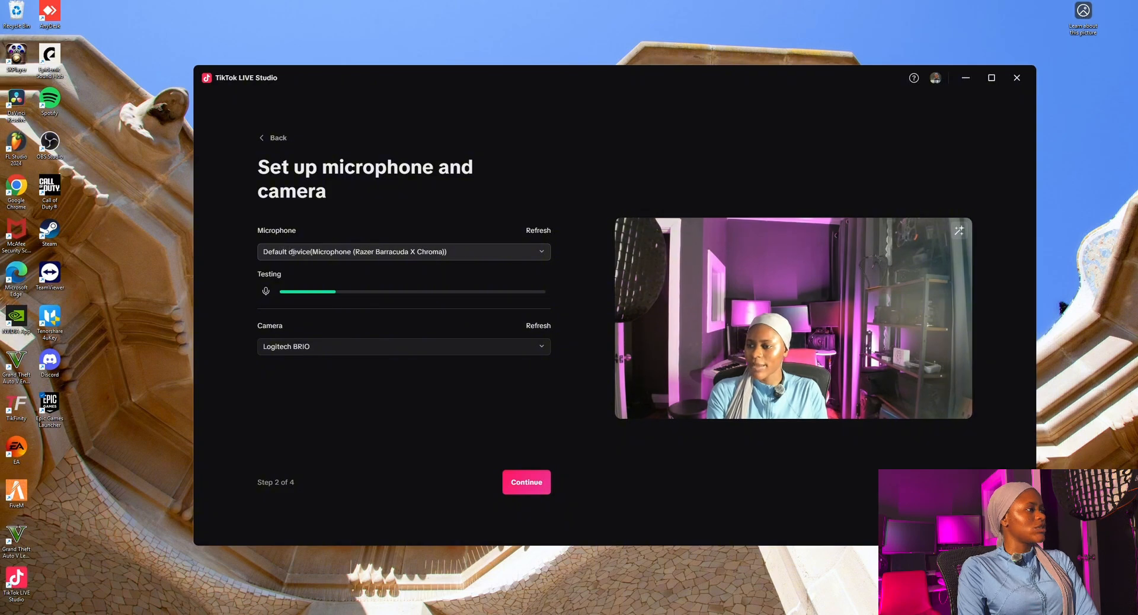
pyautogui.click(543, 252)
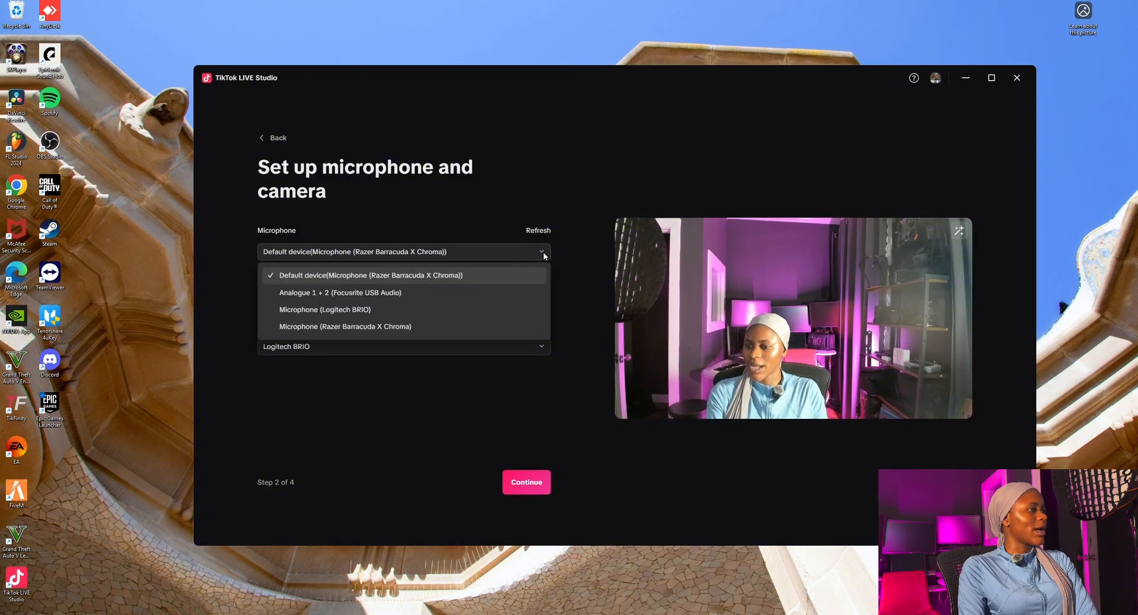
pyautogui.click(543, 252)
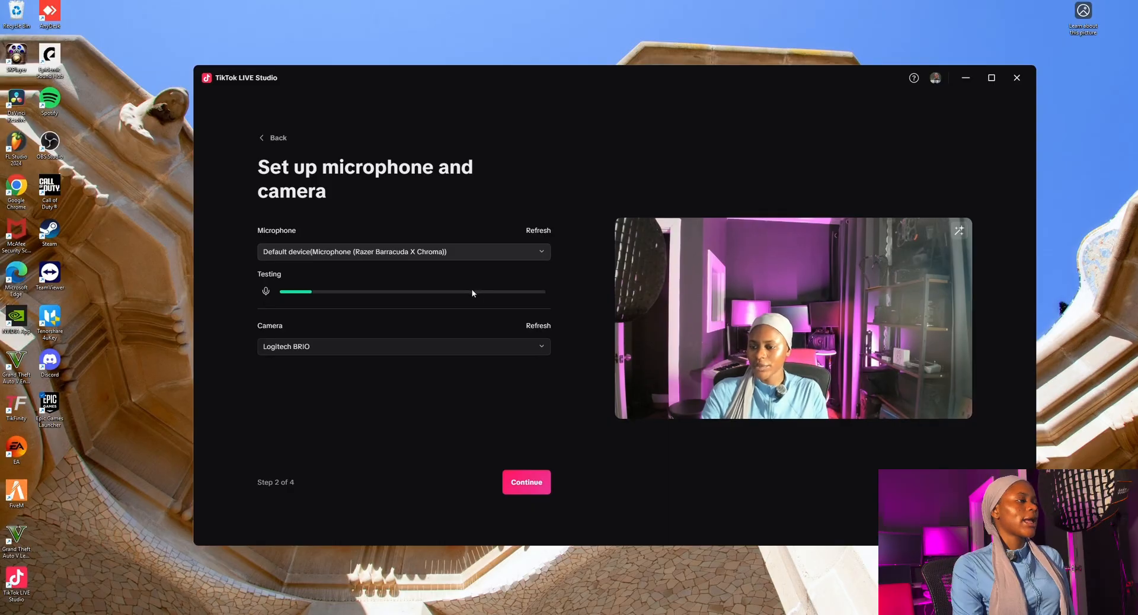
pyautogui.click(510, 482)
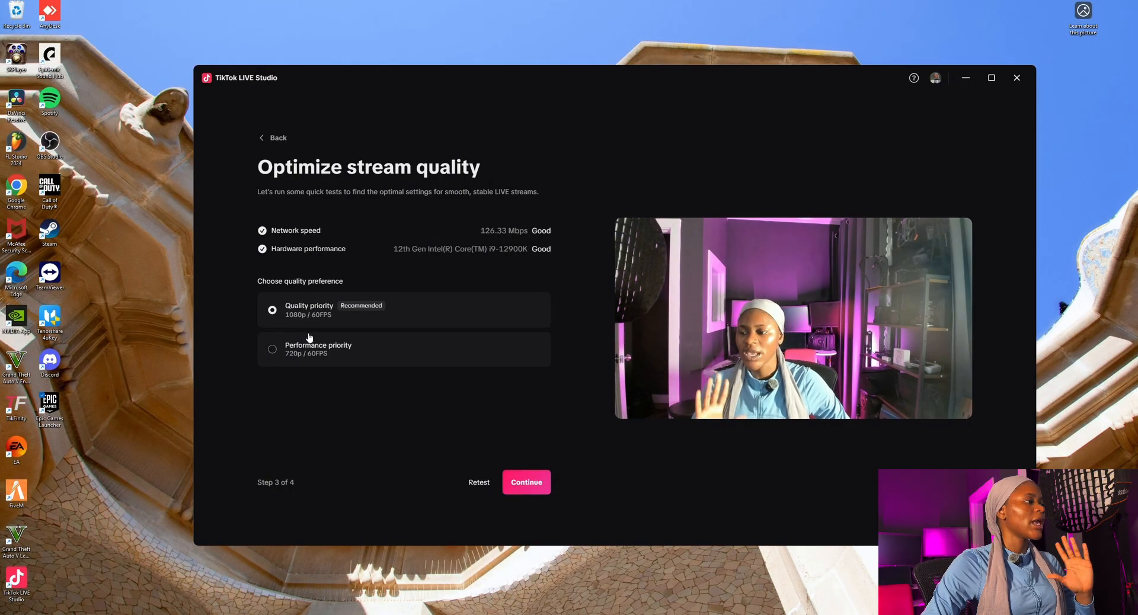
# Step: Accept Quality priority at 1080p / 60FPS and finish the setup with the Portrait layout
pyautogui.press('Return')
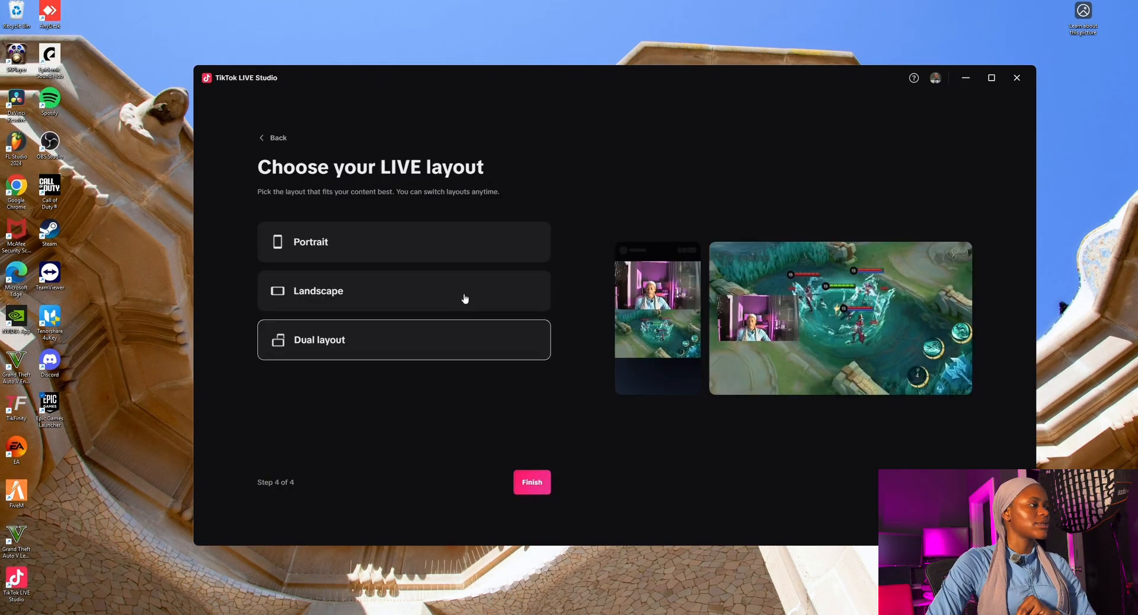
pyautogui.click(448, 260)
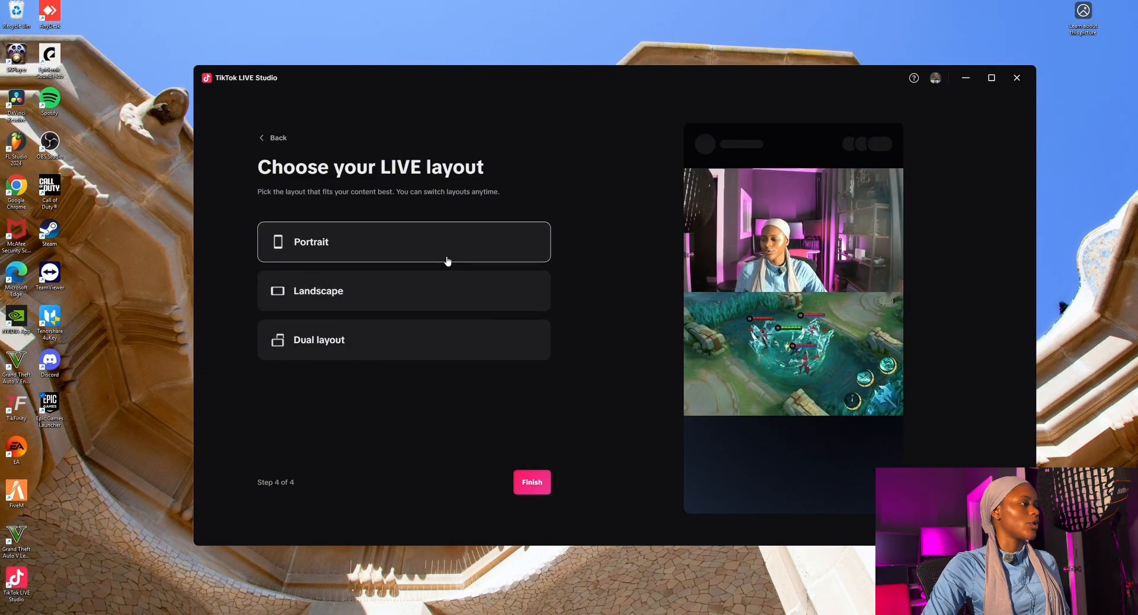
pyautogui.click(544, 482)
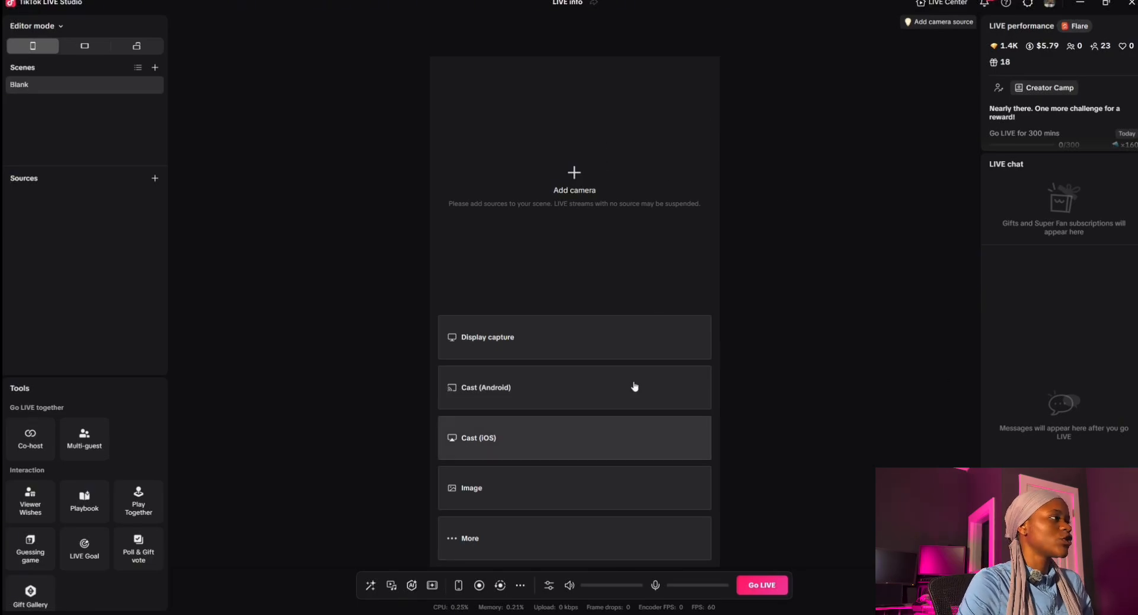
# Step: Begin adding a Camera source to the Blank scene and move its settings window clear of the edge
pyautogui.click(154, 179)
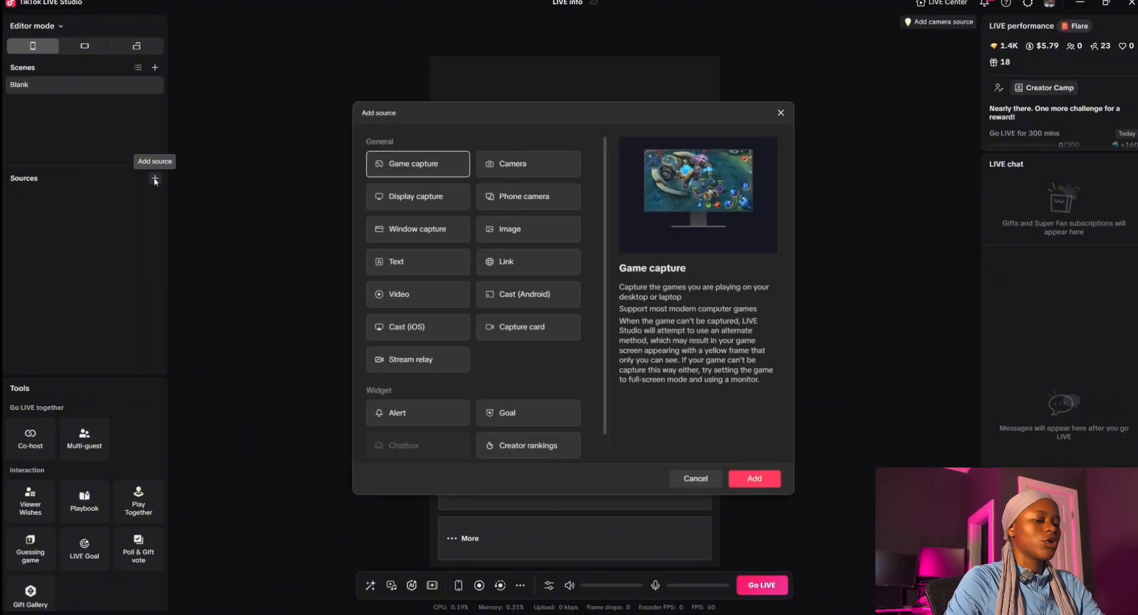
pyautogui.click(515, 169)
pyautogui.click(750, 481)
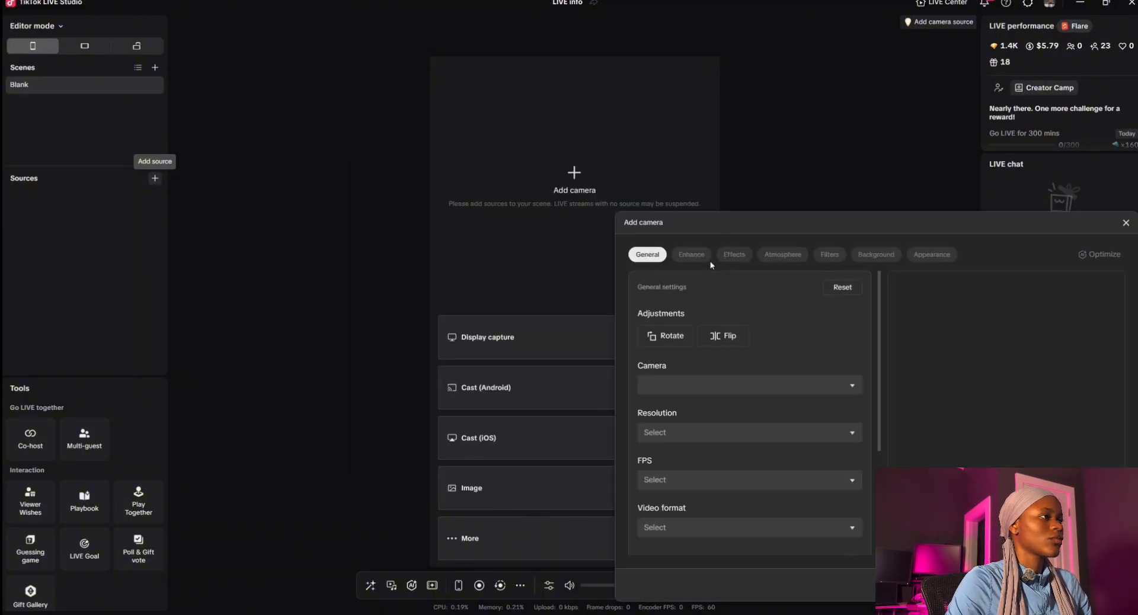
pyautogui.moveTo(722, 218); pyautogui.dragTo(383, 47)
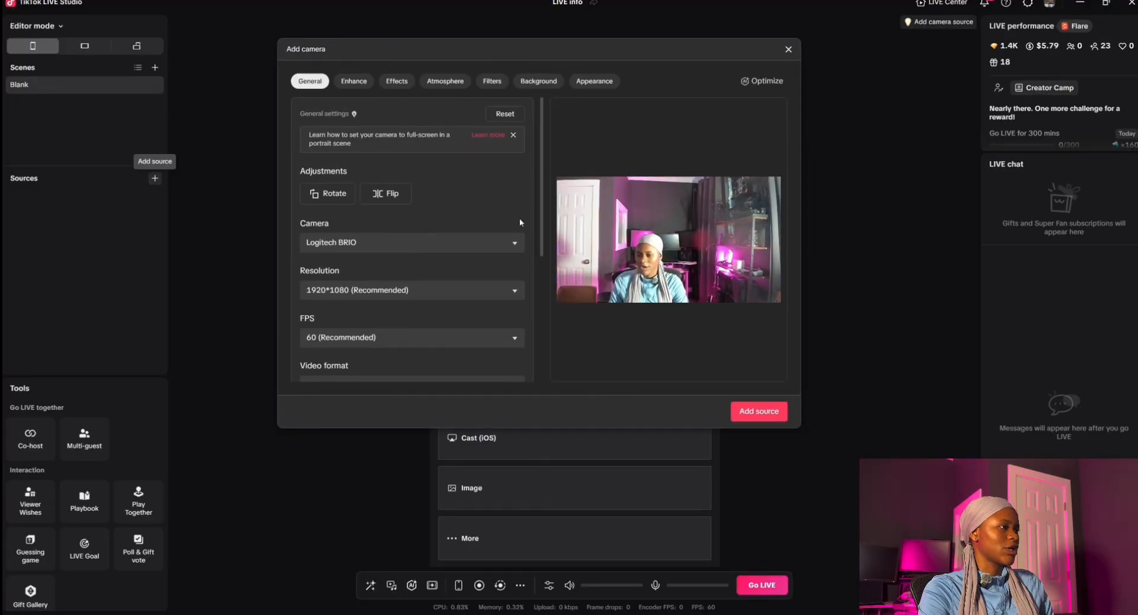
# Step: Configure the camera source to use Logitech BRIO at 1920*1080 resolution and 60 FPS
pyautogui.click(516, 244)
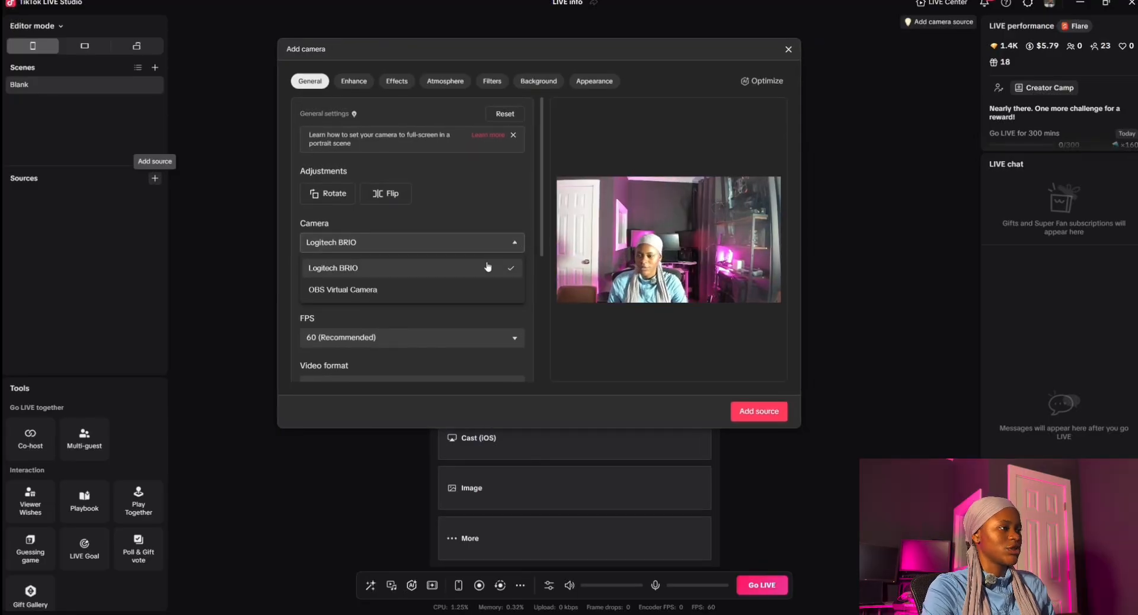
pyautogui.click(488, 268)
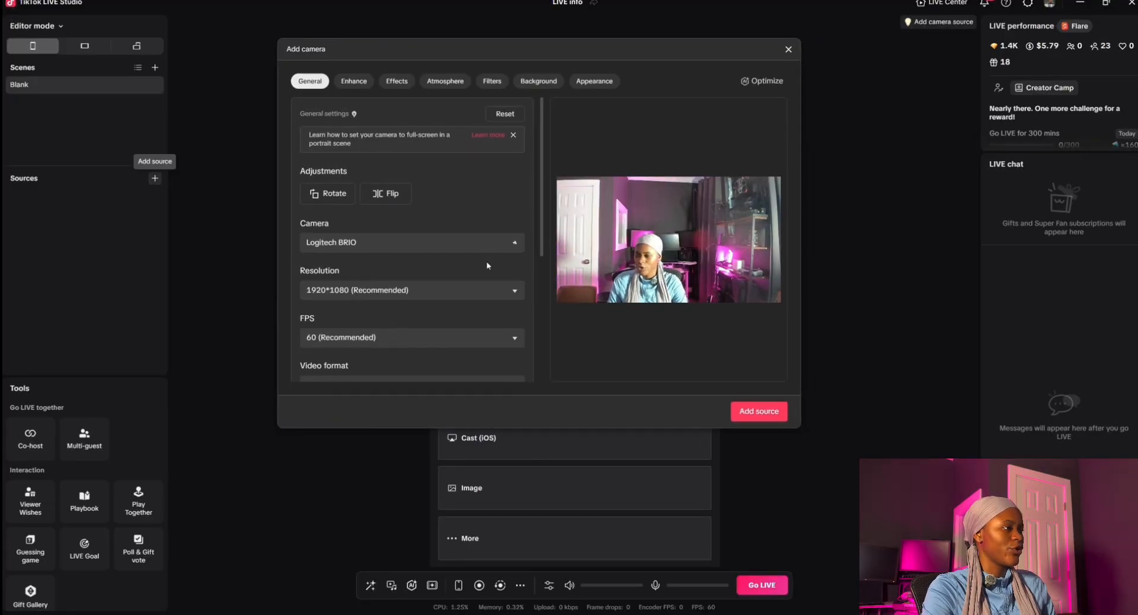
pyautogui.click(515, 292)
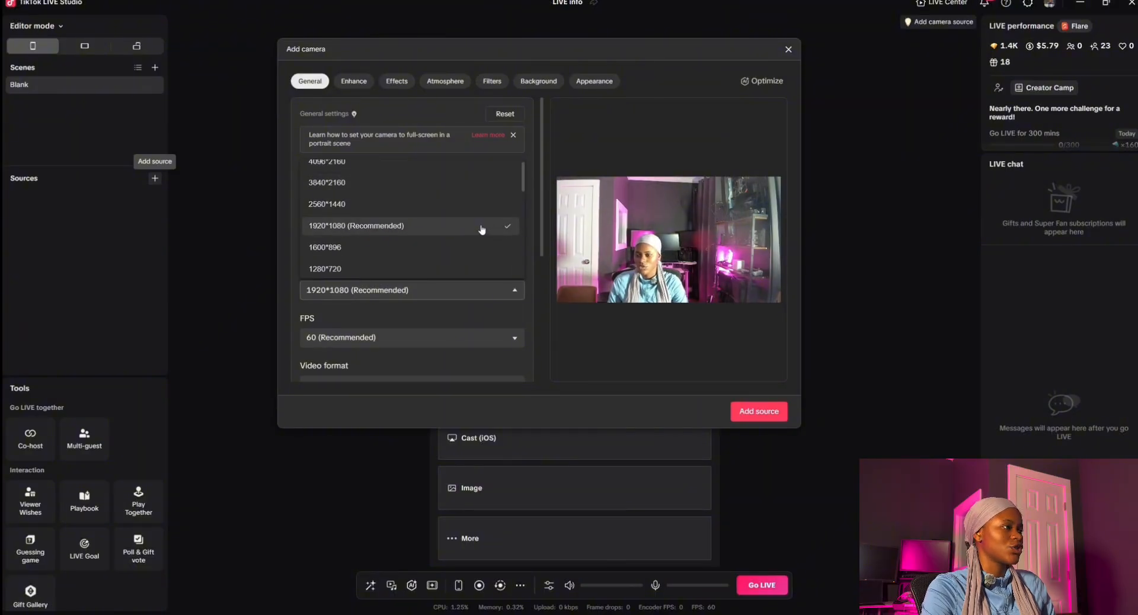
pyautogui.click(481, 228)
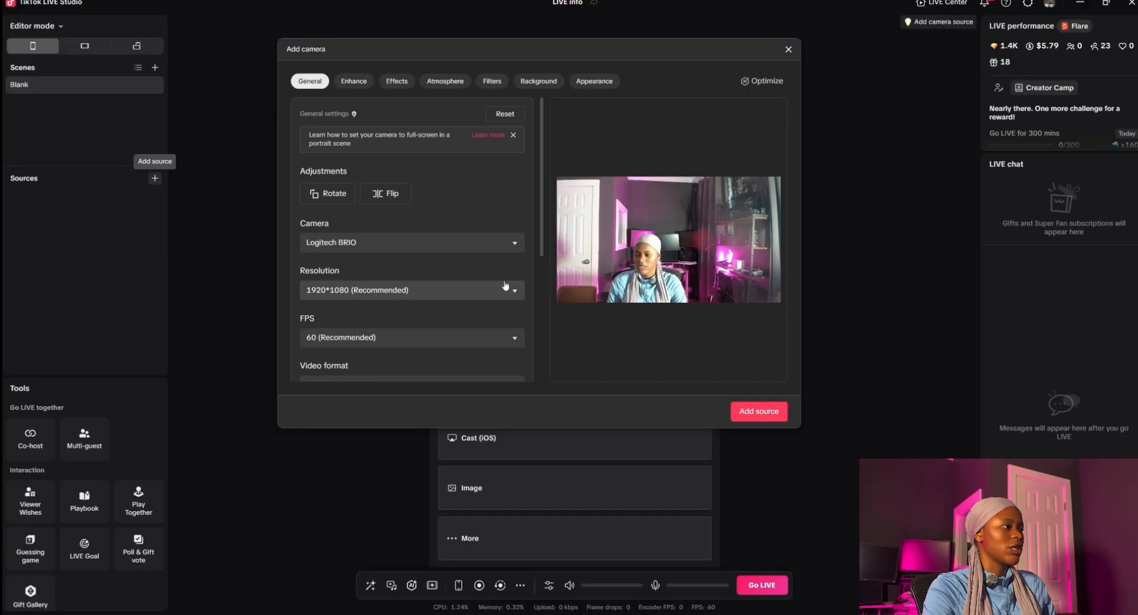
pyautogui.click(474, 338)
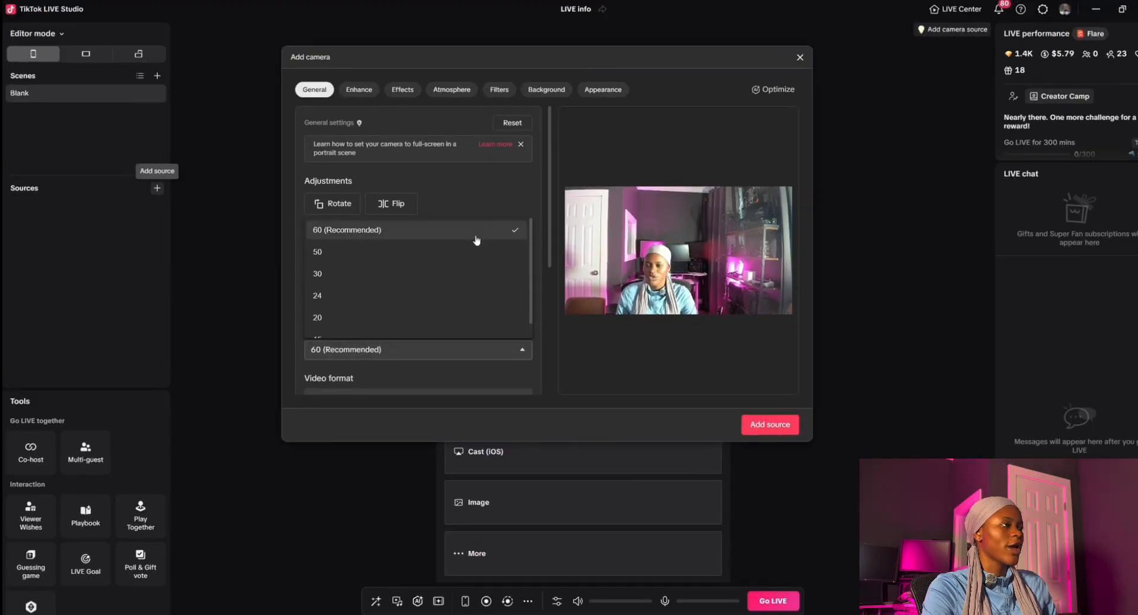
pyautogui.click(475, 231)
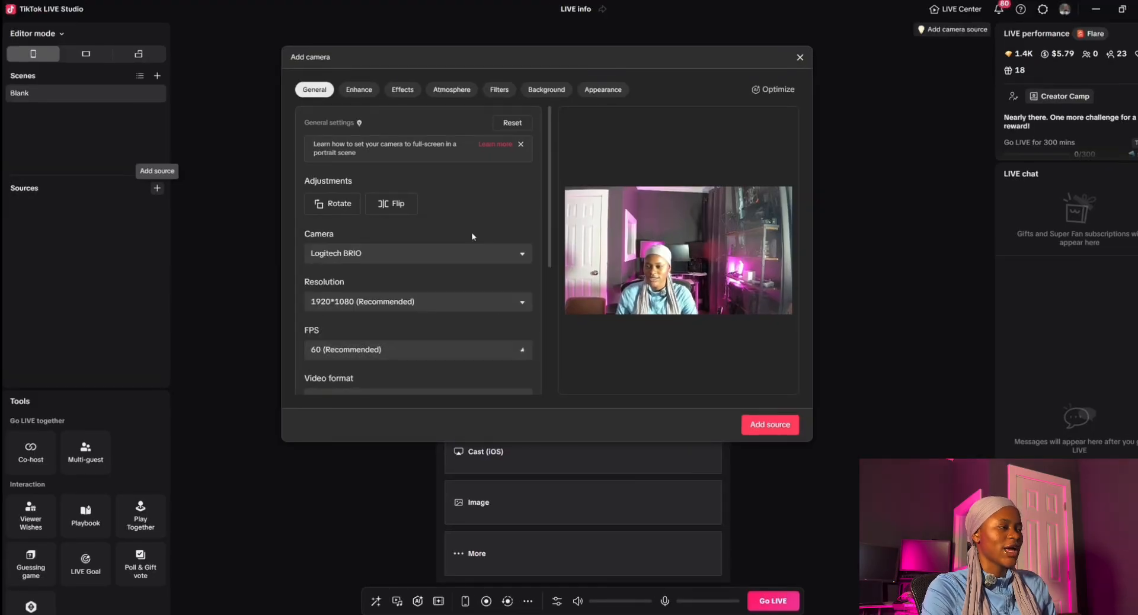
pyautogui.scroll(-2, 507, 279)
pyautogui.scroll(2, 507, 270)
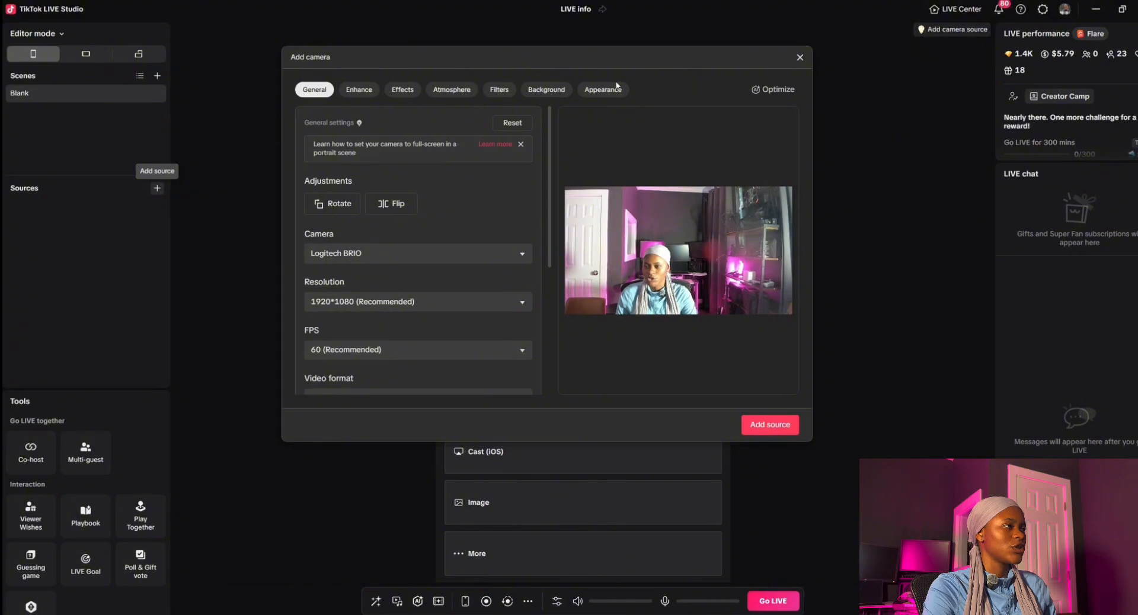
# Step: Try the Cutout and Blur backgrounds on the camera and return to the Original background
pyautogui.click(546, 89)
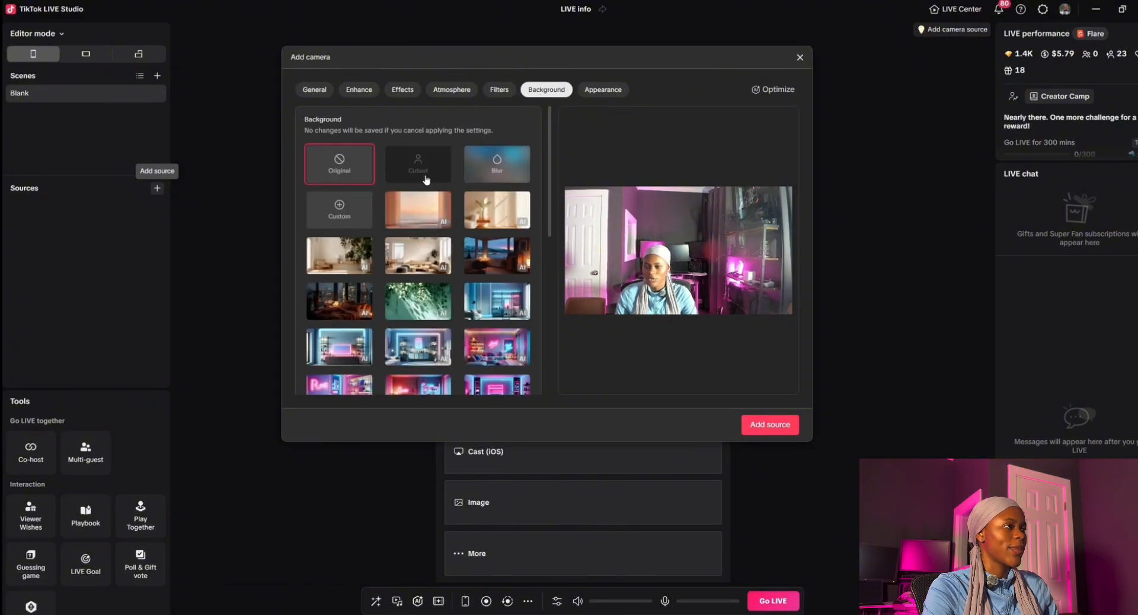
pyautogui.click(426, 178)
pyautogui.click(364, 171)
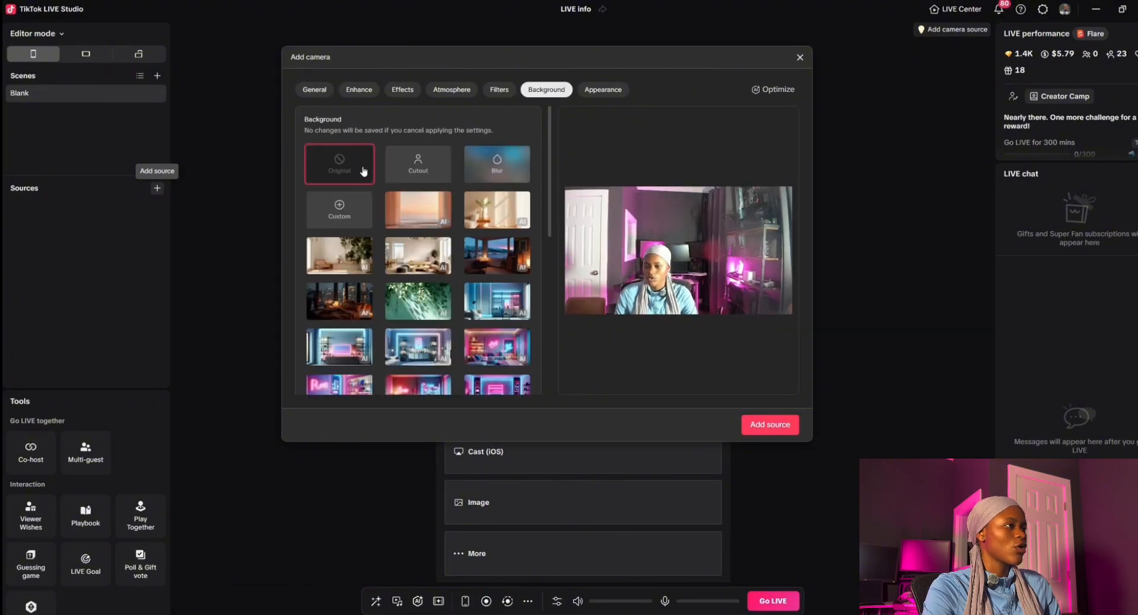
pyautogui.click(477, 163)
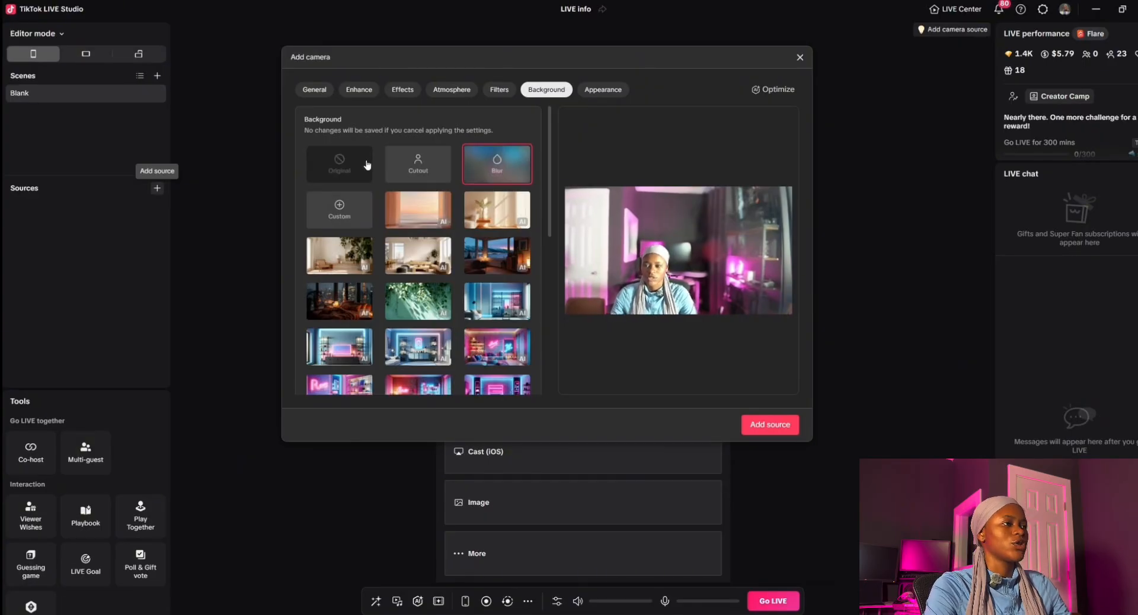
pyautogui.click(359, 163)
# Step: Add the configured camera to the scene and position it along the upper edge of the portrait canvas
pyautogui.click(771, 428)
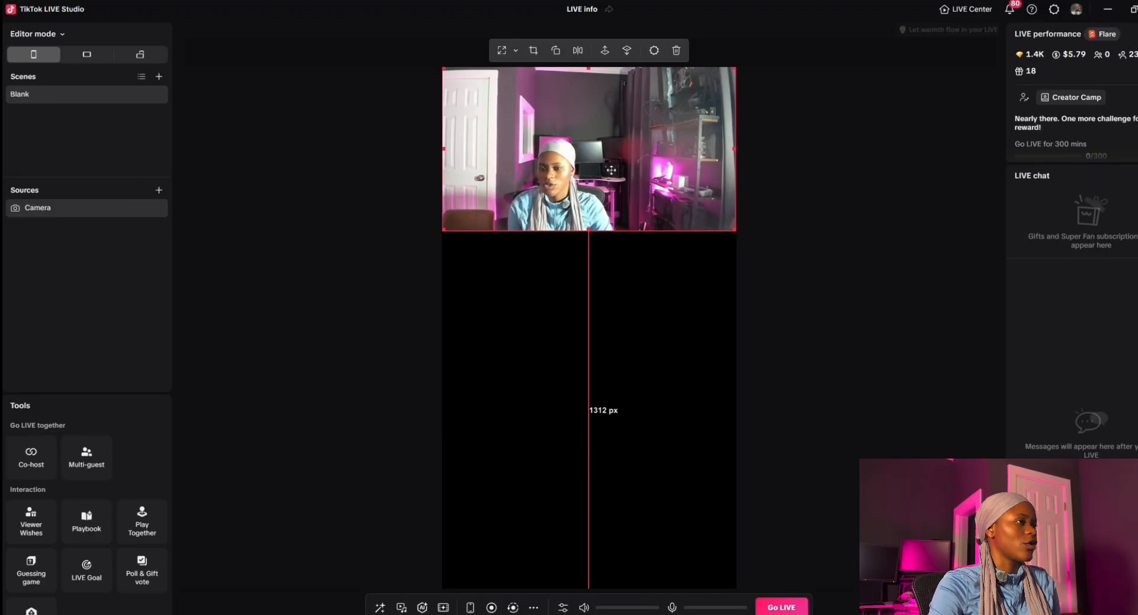
pyautogui.moveTo(588, 231)
pyautogui.mouseDown()
pyautogui.moveTo(645, 292)
pyautogui.moveTo(592, 234)
pyautogui.moveTo(550, 220)
pyautogui.moveTo(569, 229)
pyautogui.mouseUp()
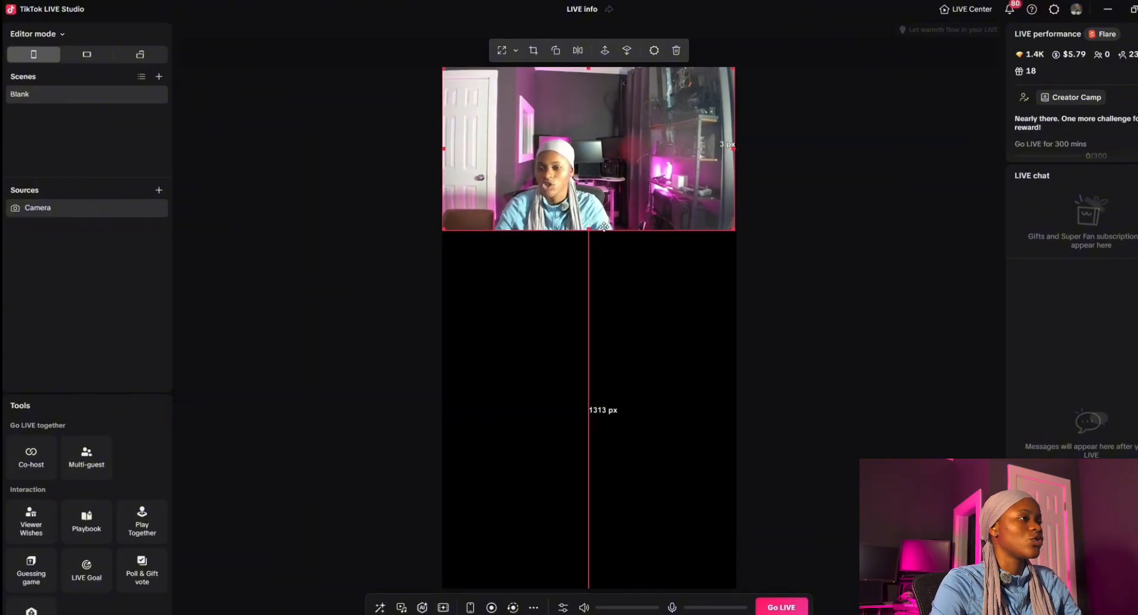
pyautogui.moveTo(569, 229)
pyautogui.mouseDown()
pyautogui.moveTo(572, 157)
pyautogui.moveTo(571, 212)
pyautogui.mouseUp()
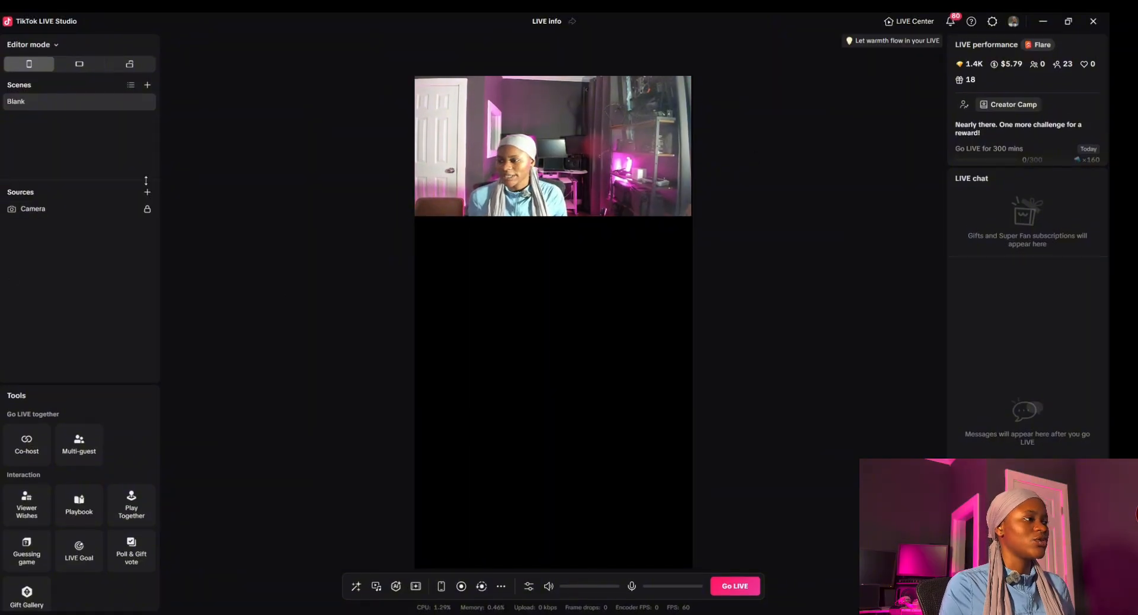
# Step: Open the setup of a Cast (Android) source and examine its wired and wireless casting instructions
pyautogui.click(147, 192)
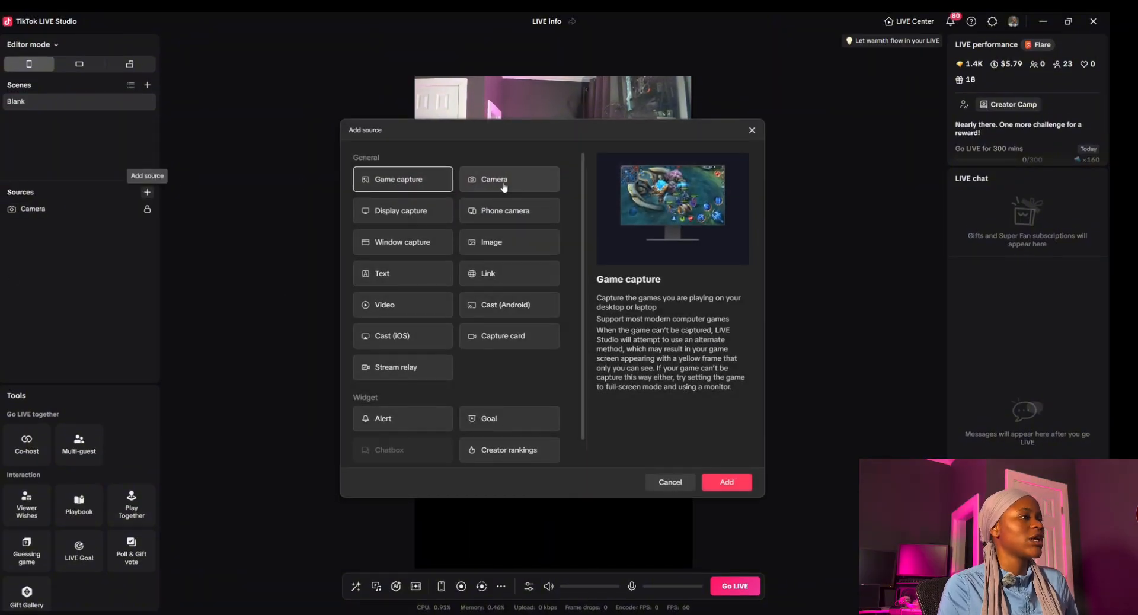
pyautogui.scroll(-1, 533, 198)
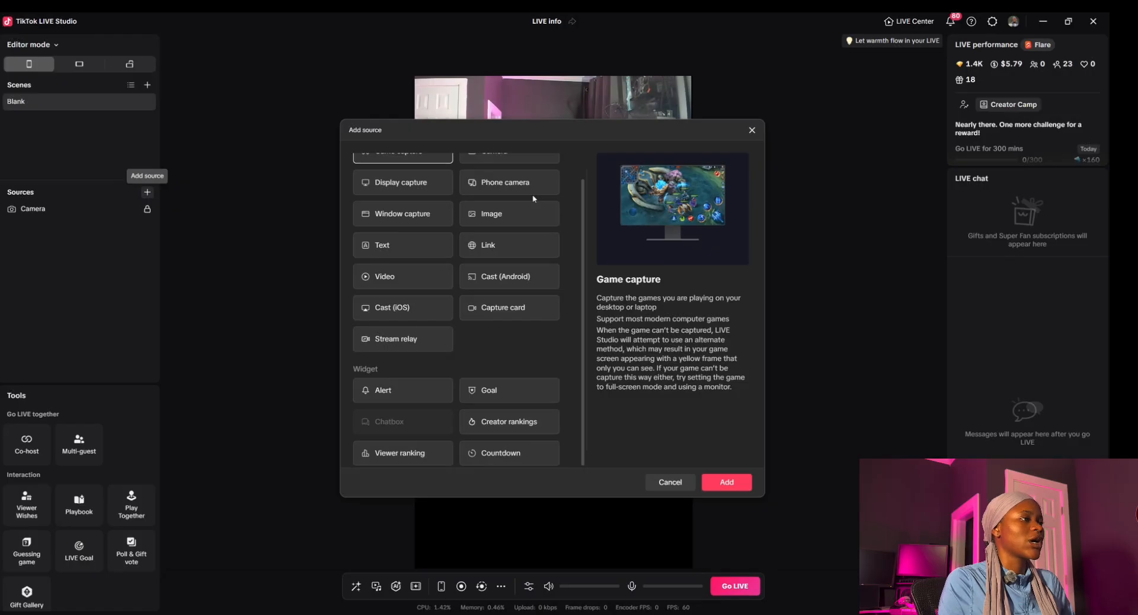
pyautogui.click(494, 275)
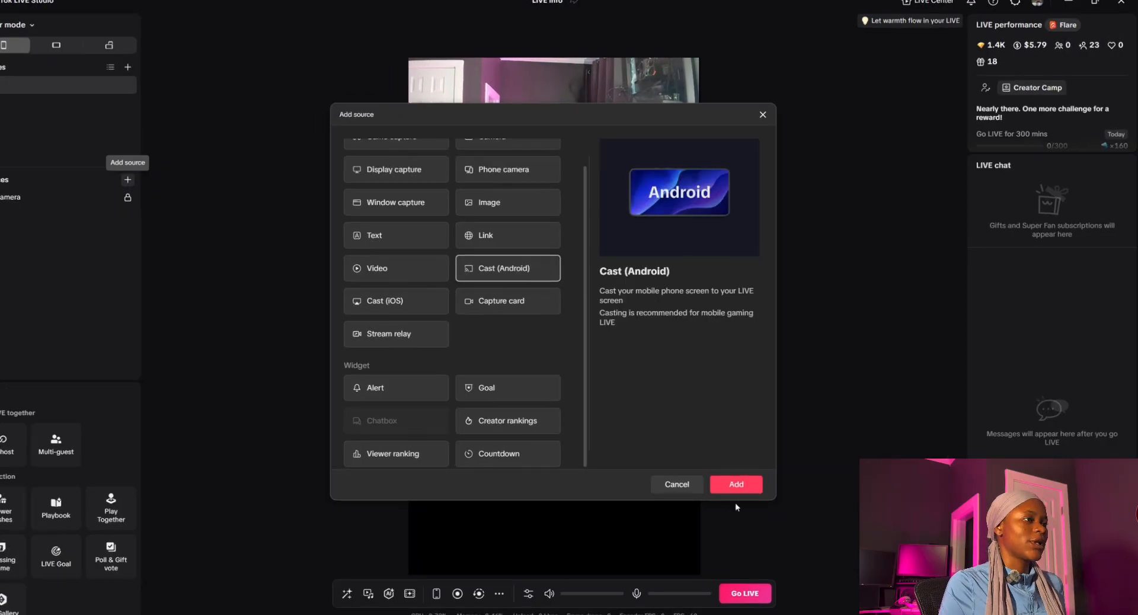
pyautogui.click(736, 486)
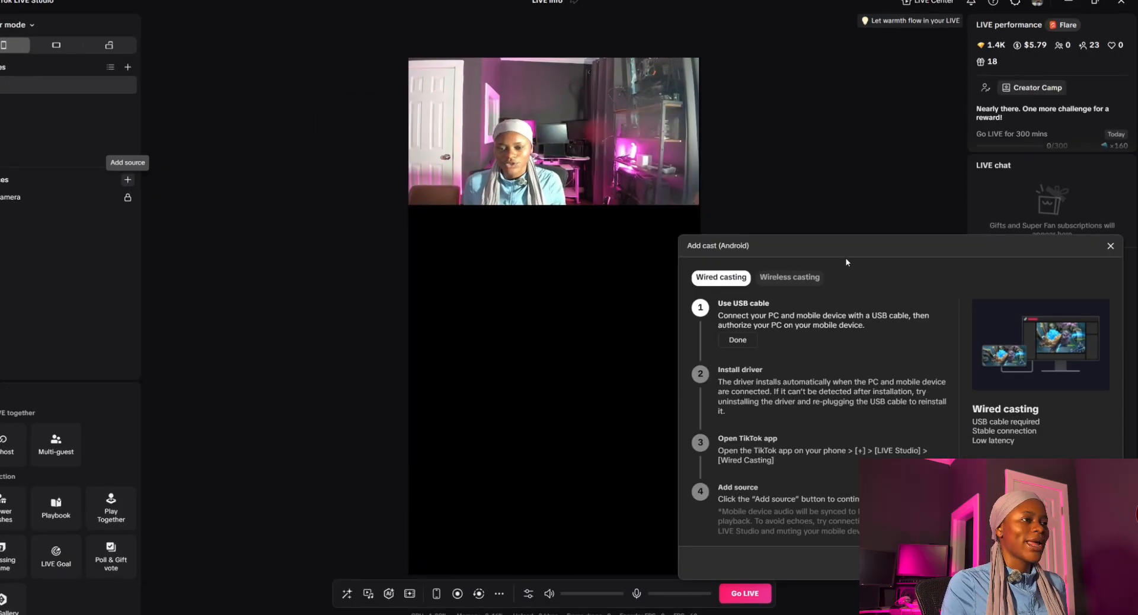
pyautogui.moveTo(849, 254); pyautogui.dragTo(661, 172)
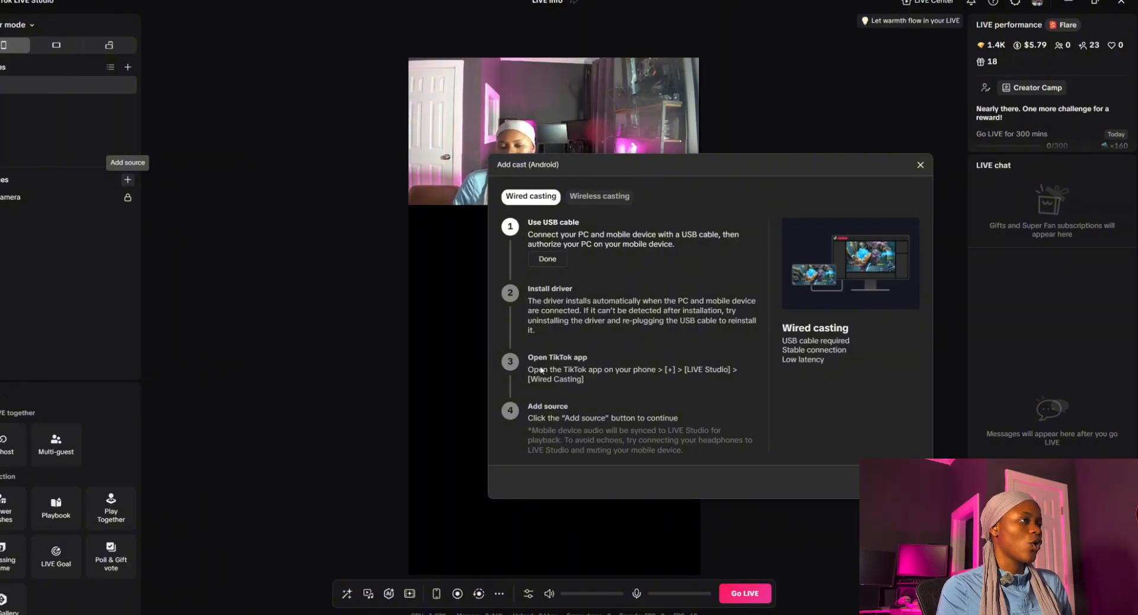
pyautogui.click(619, 196)
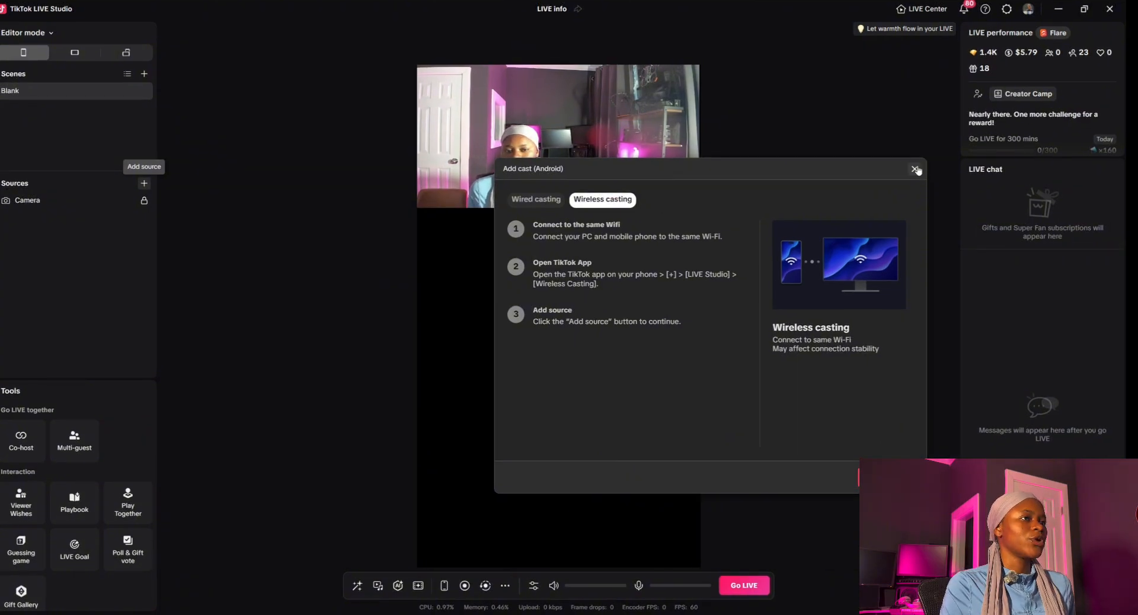
# Step: Close the Android casting setup and add a Cast (iOS) source using the Wireless casting option
pyautogui.click(915, 169)
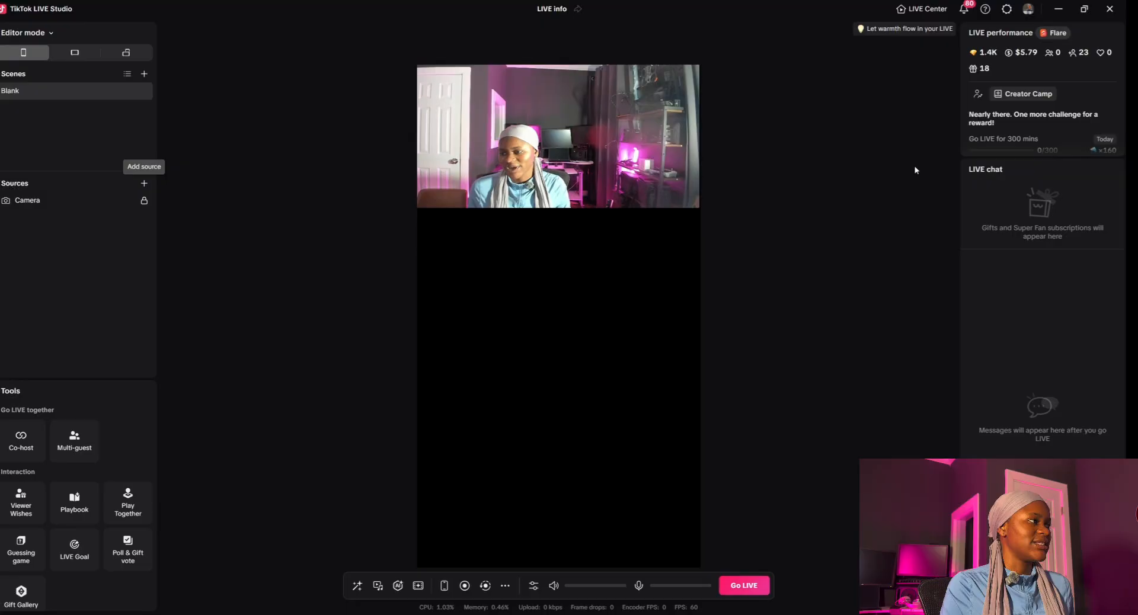
pyautogui.click(144, 184)
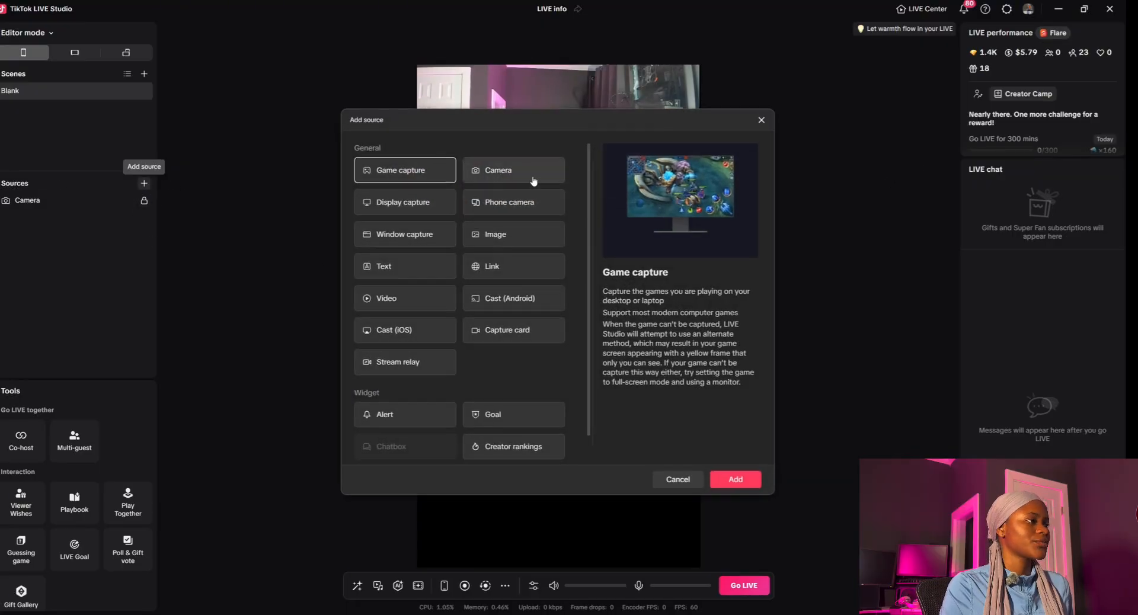
pyautogui.click(418, 332)
pyautogui.click(721, 477)
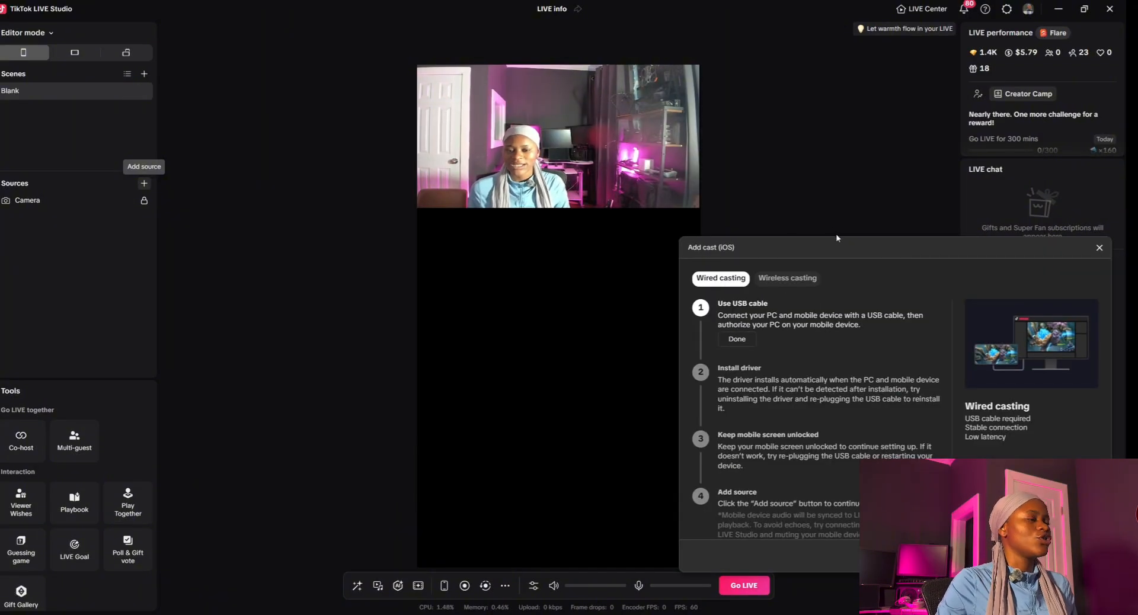
pyautogui.moveTo(838, 248); pyautogui.dragTo(661, 165)
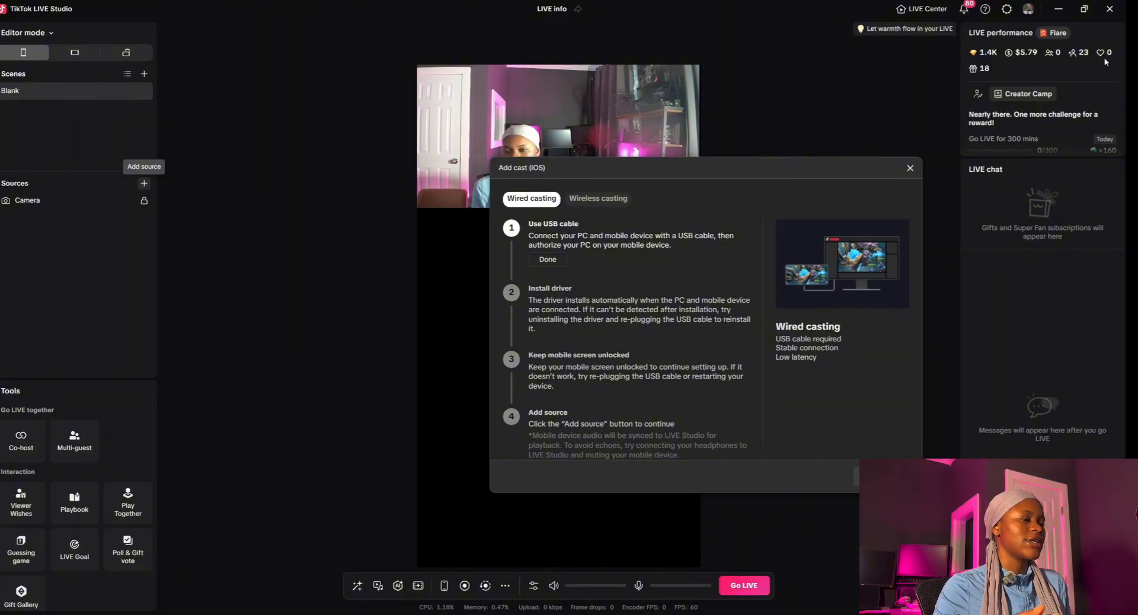
pyautogui.click(595, 201)
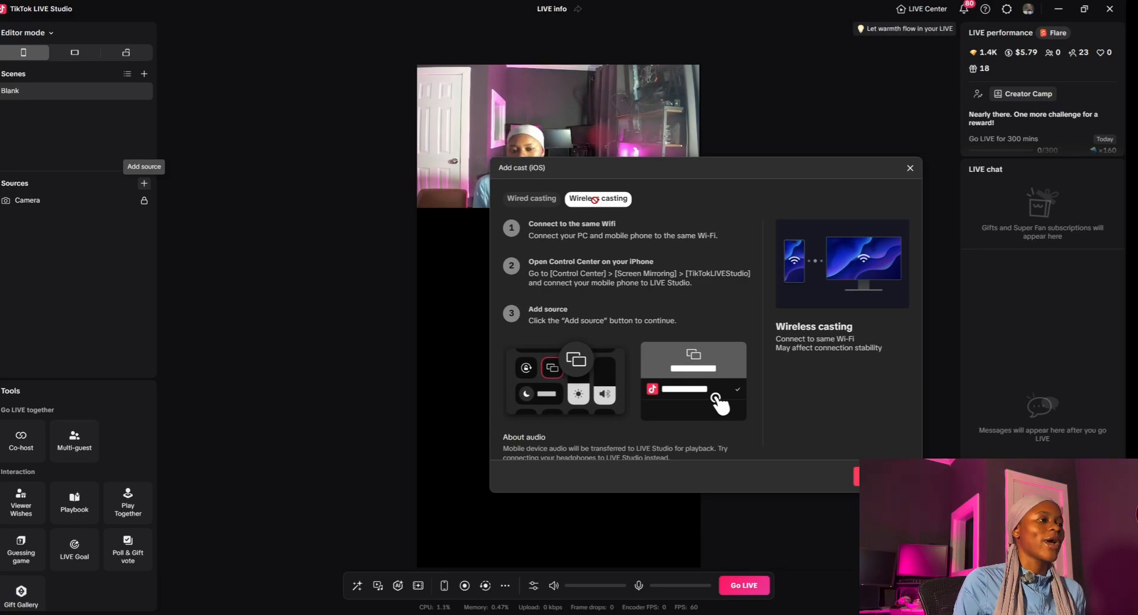
pyautogui.click(883, 476)
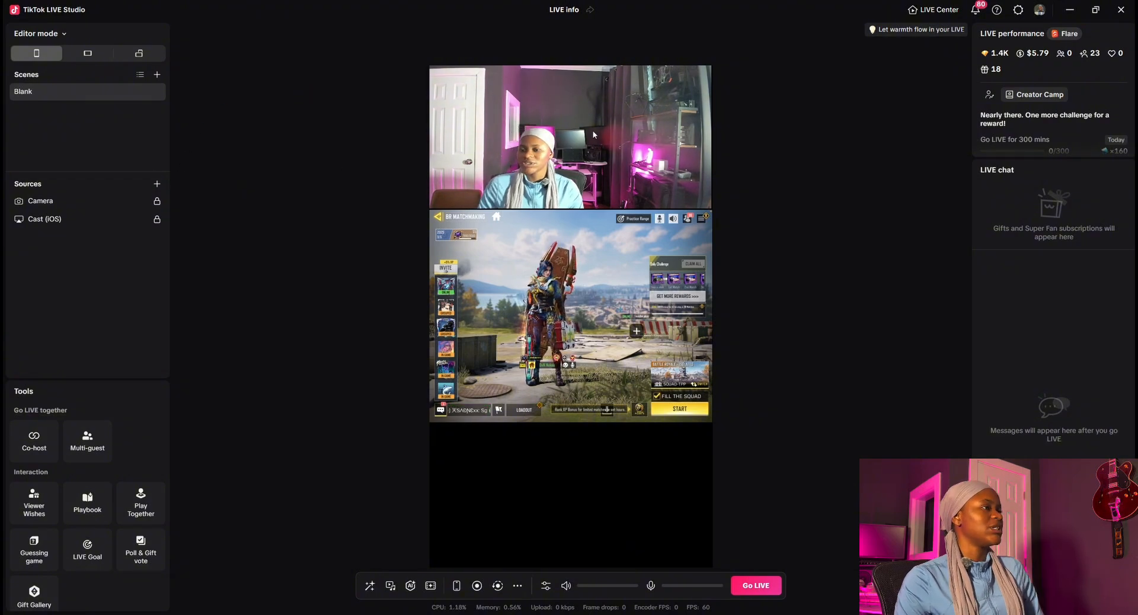
# Step: Add an Image source using the blue banner file Screenshot 2026-01-18 183024.png from the Screenshots folder
pyautogui.click(157, 183)
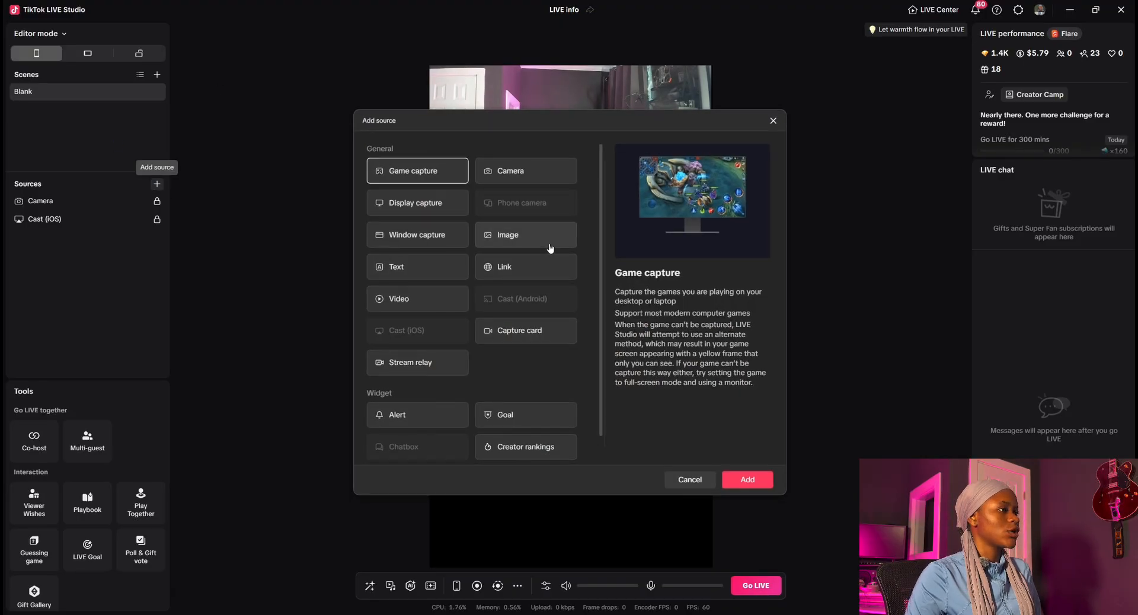
pyautogui.click(549, 243)
pyautogui.click(735, 481)
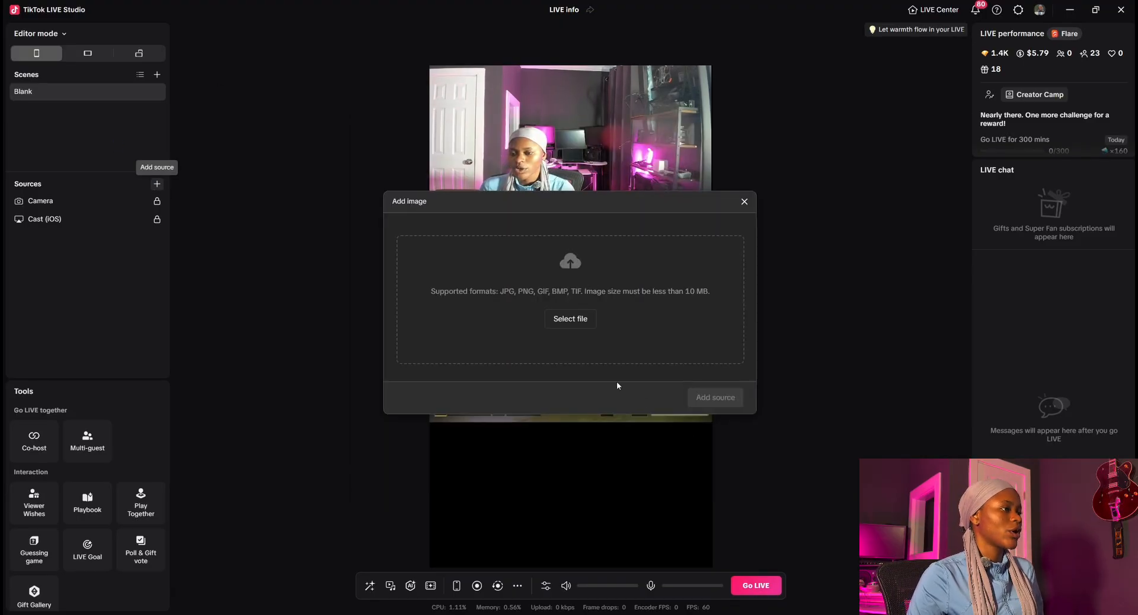
pyautogui.click(570, 319)
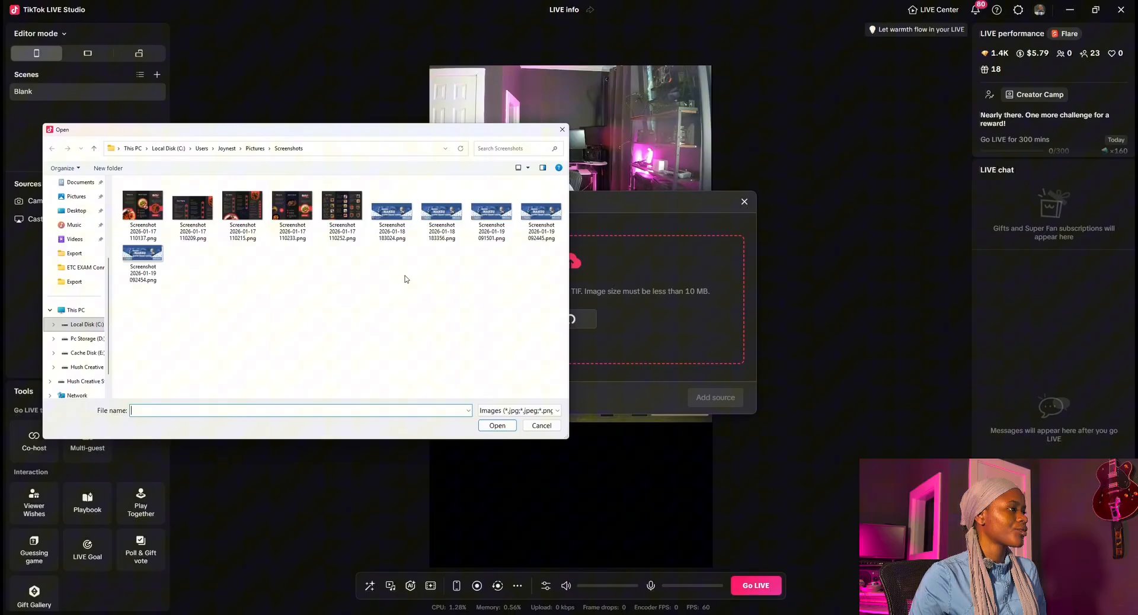
pyautogui.doubleClick(381, 223)
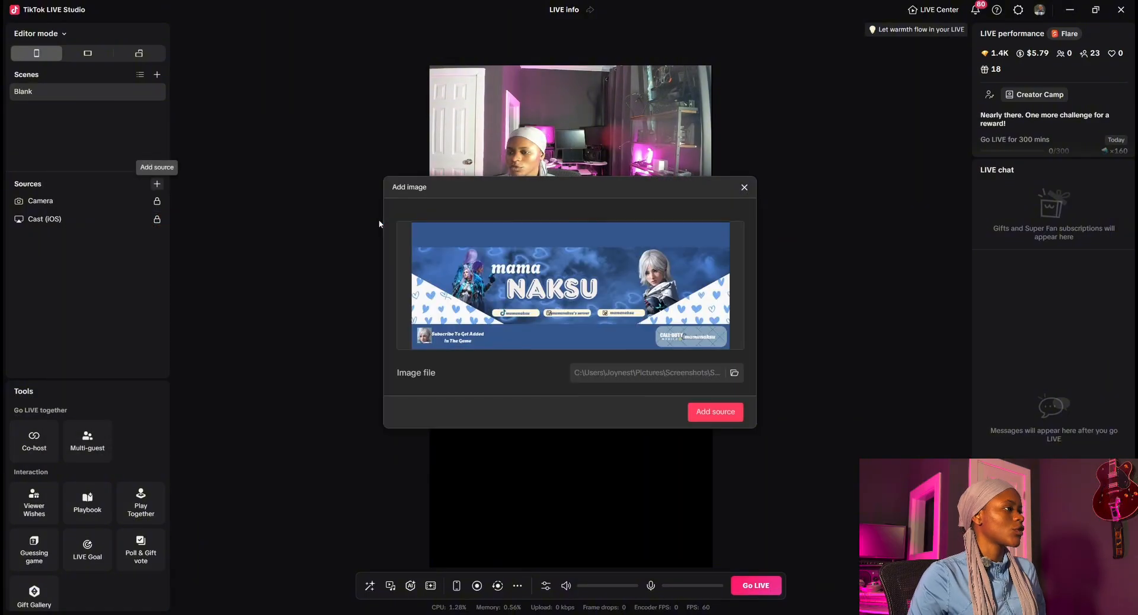
pyautogui.click(727, 415)
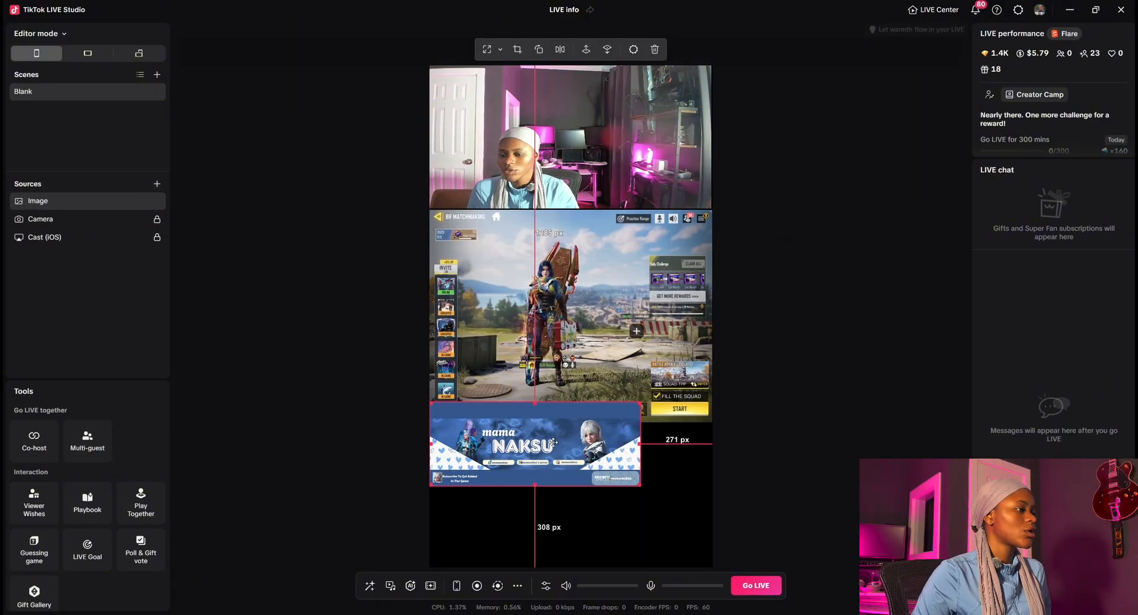
# Step: Move and stretch the banner image to fill the full-width empty area beneath the game cast on the canvas
pyautogui.moveTo(553, 442); pyautogui.dragTo(552, 461)
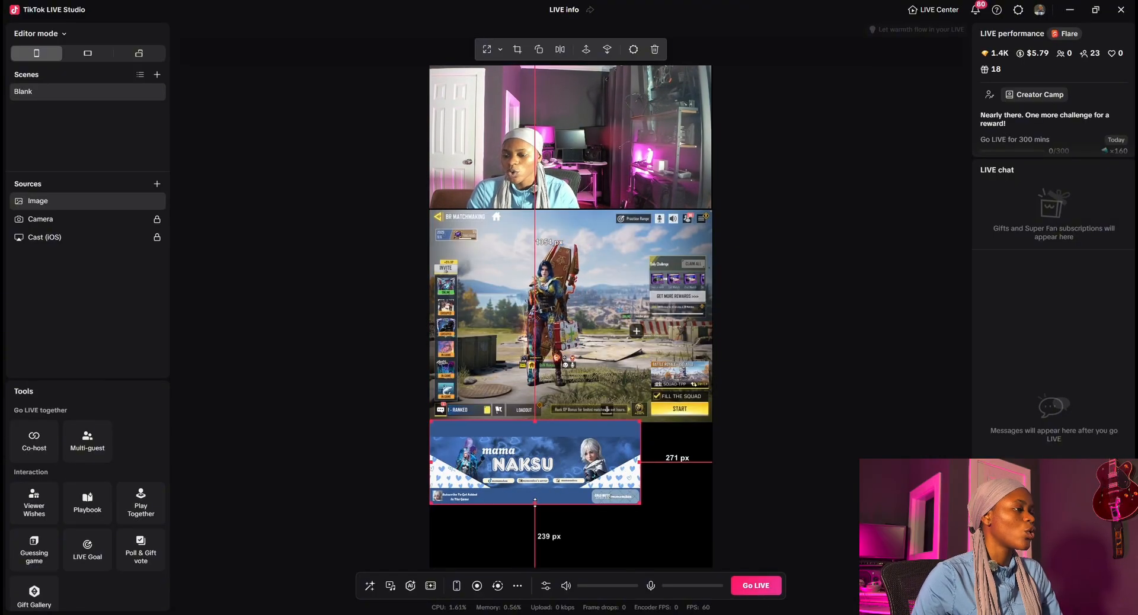
pyautogui.moveTo(533, 505); pyautogui.dragTo(530, 570)
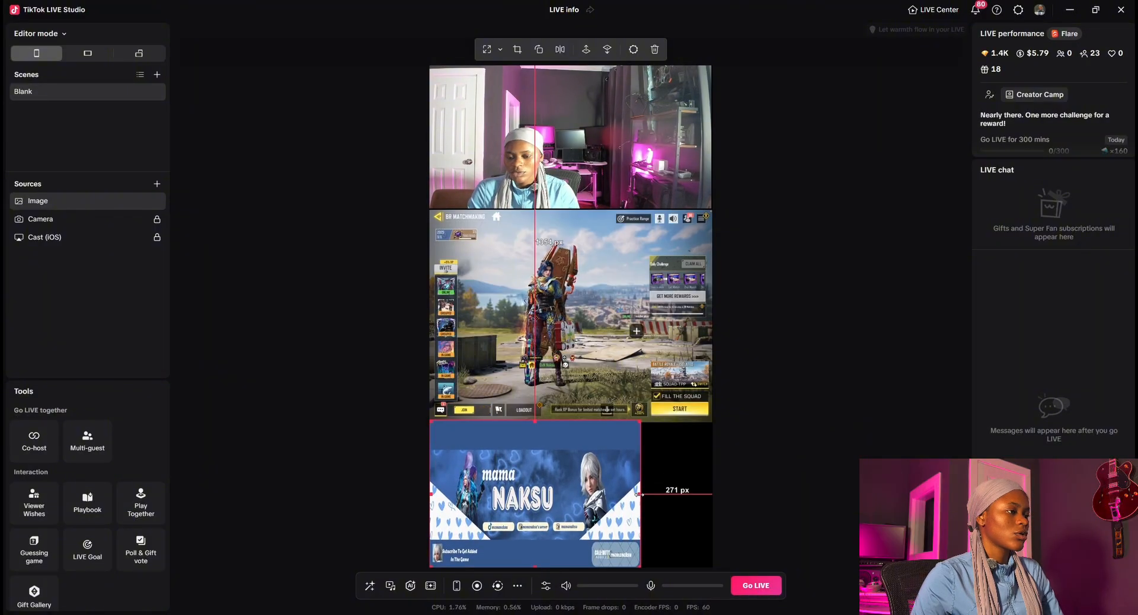
pyautogui.moveTo(639, 495); pyautogui.dragTo(698, 499)
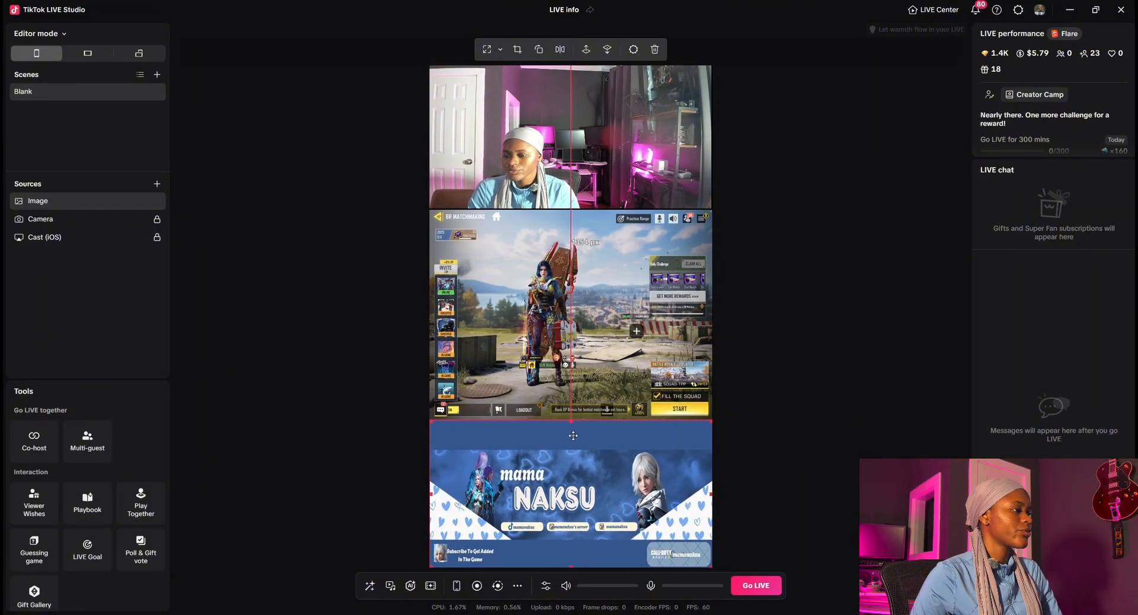
pyautogui.moveTo(572, 443); pyautogui.dragTo(571, 446)
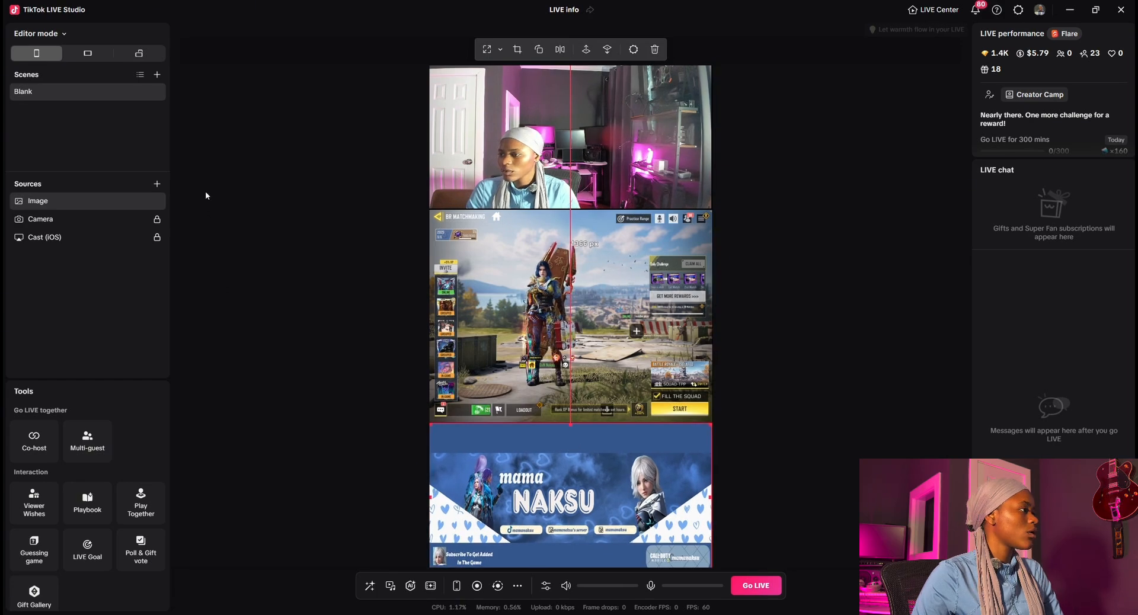
# Step: Lock the Image source and hide it from the scene
pyautogui.click(157, 201)
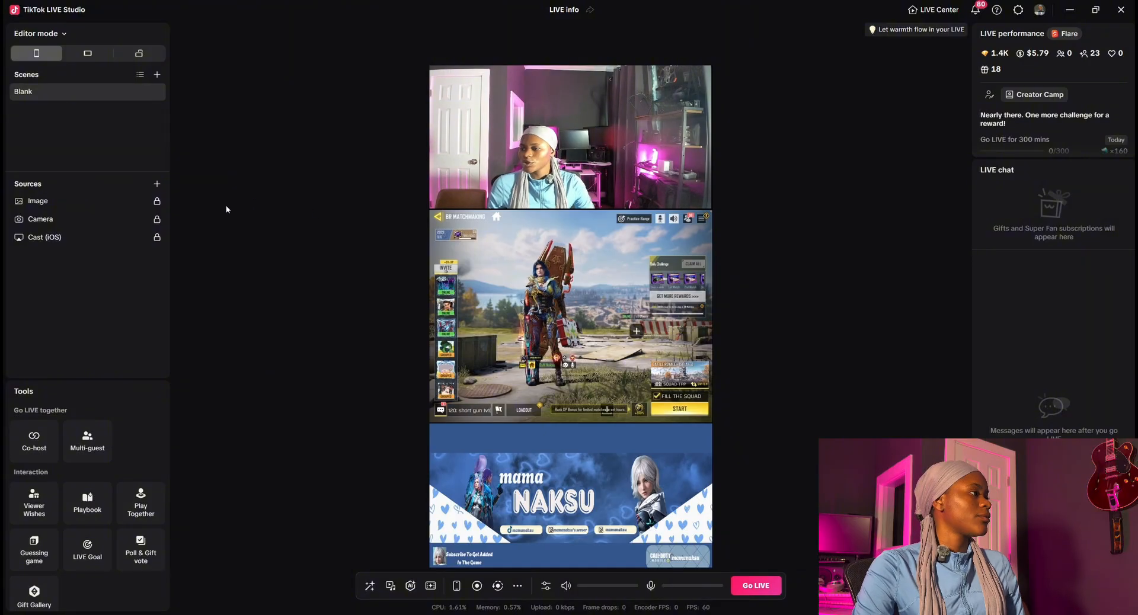
pyautogui.click(143, 202)
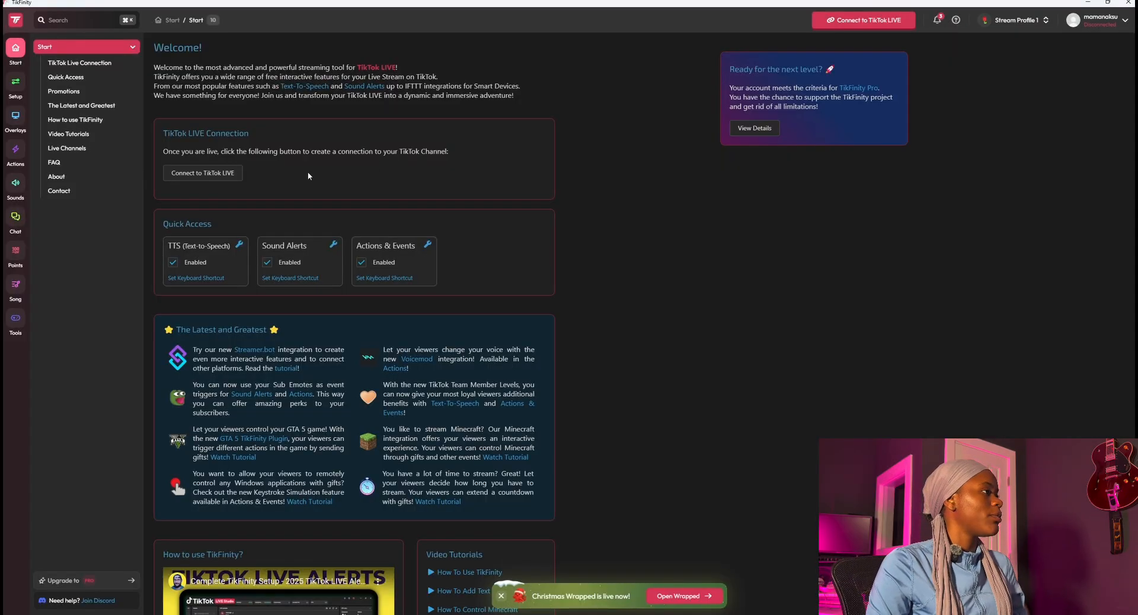
# Step: In TikFinity, find the Top Gifters widget in the Overlay Gallery and copy its URL
pyautogui.click(15, 83)
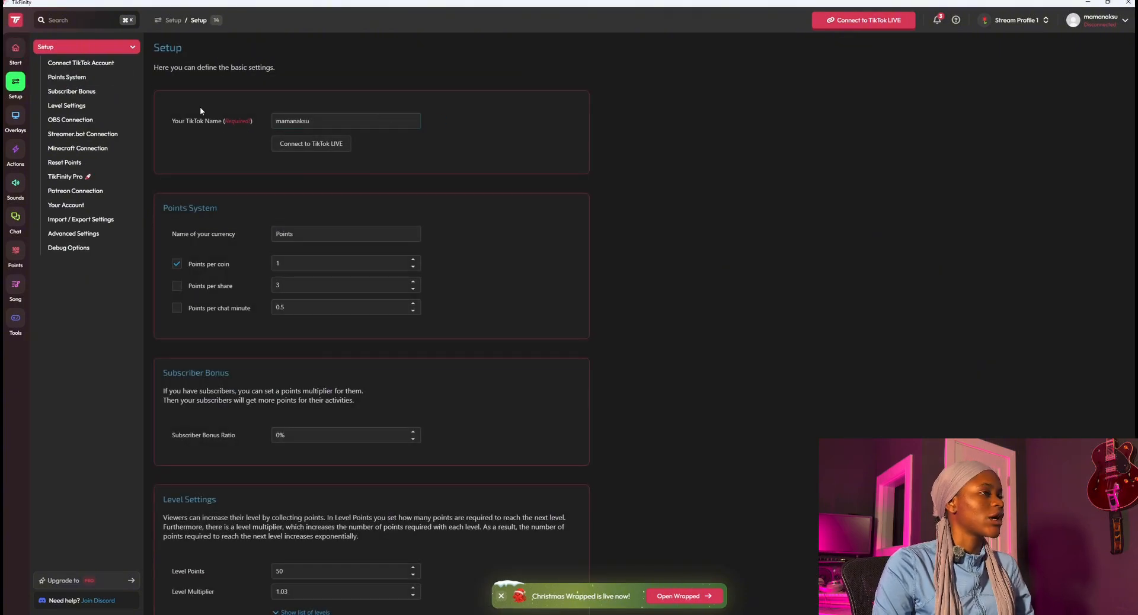
pyautogui.click(16, 51)
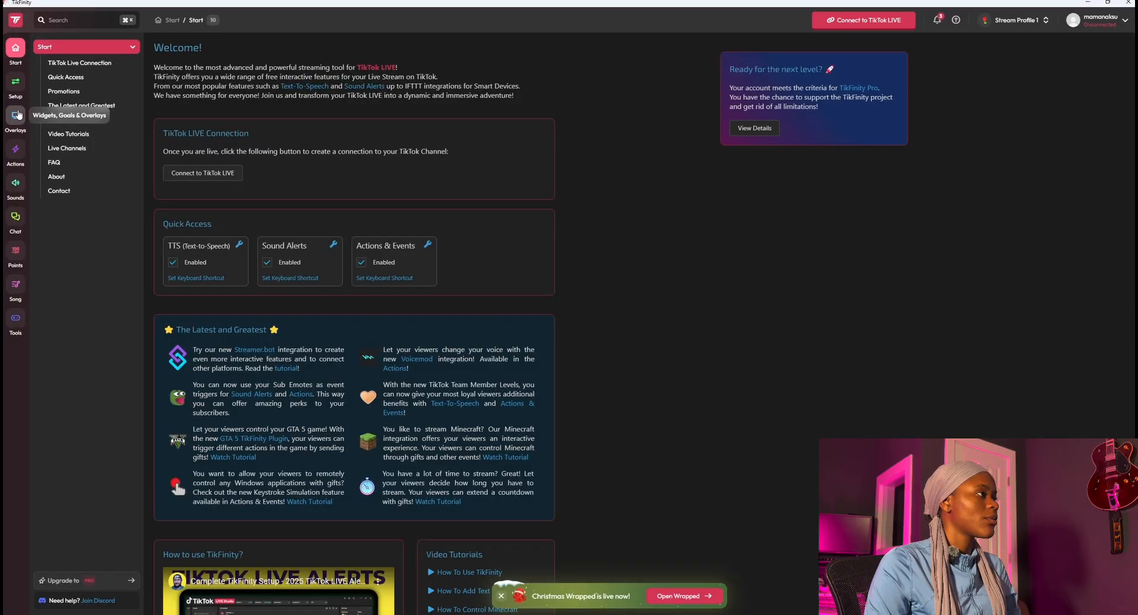
pyautogui.click(15, 115)
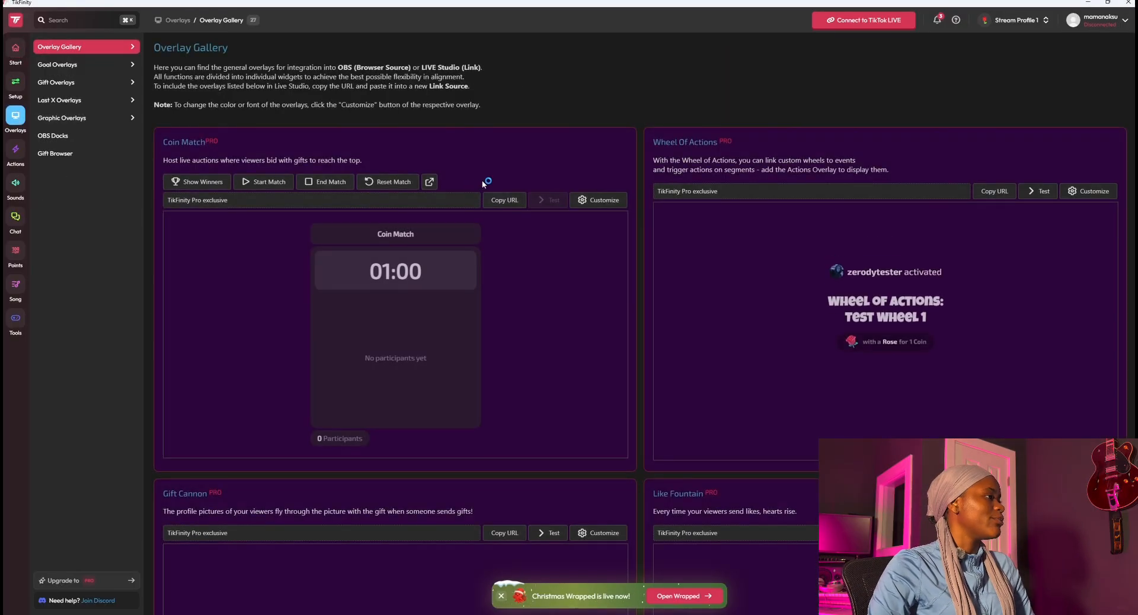
pyautogui.scroll(-10, 667, 228)
pyautogui.scroll(-4, 670, 228)
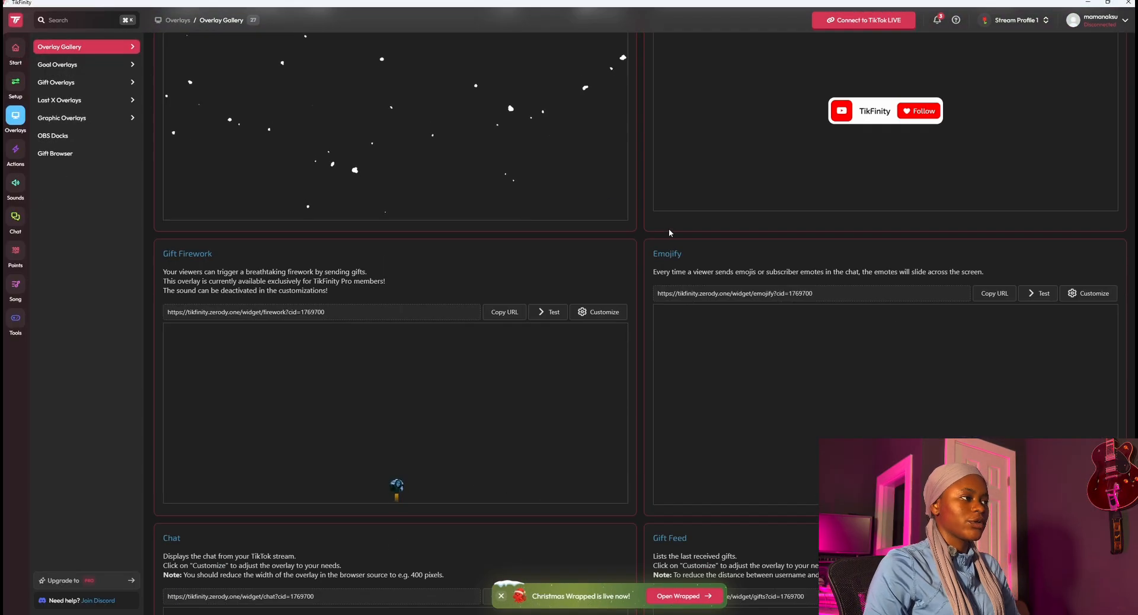
pyautogui.scroll(-7, 669, 229)
pyautogui.scroll(-4, 669, 233)
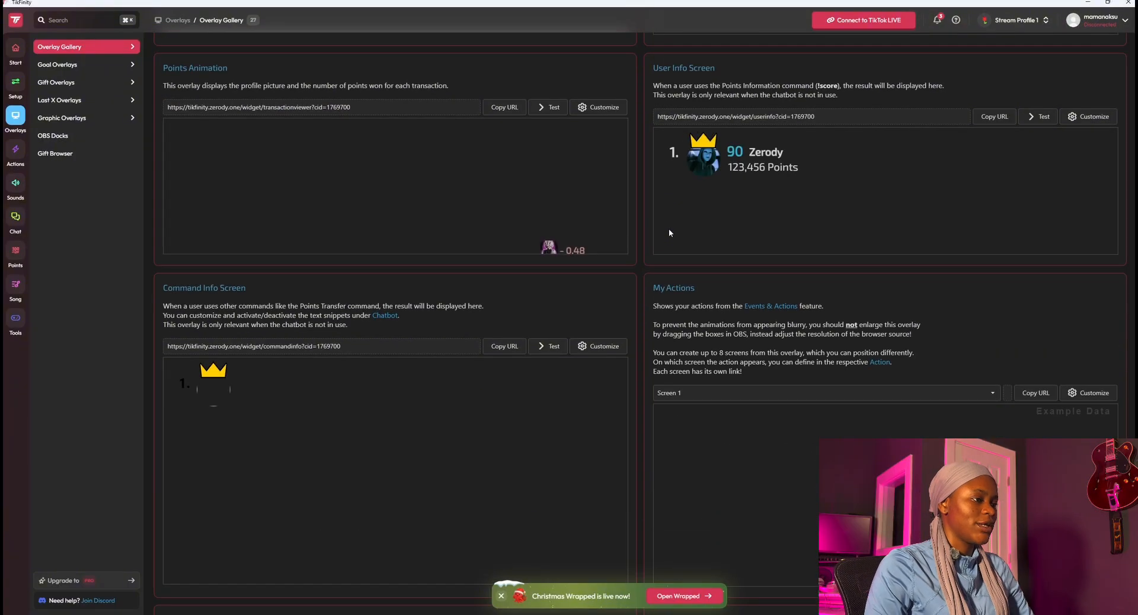
pyautogui.scroll(-8, 669, 233)
pyautogui.scroll(-10, 668, 233)
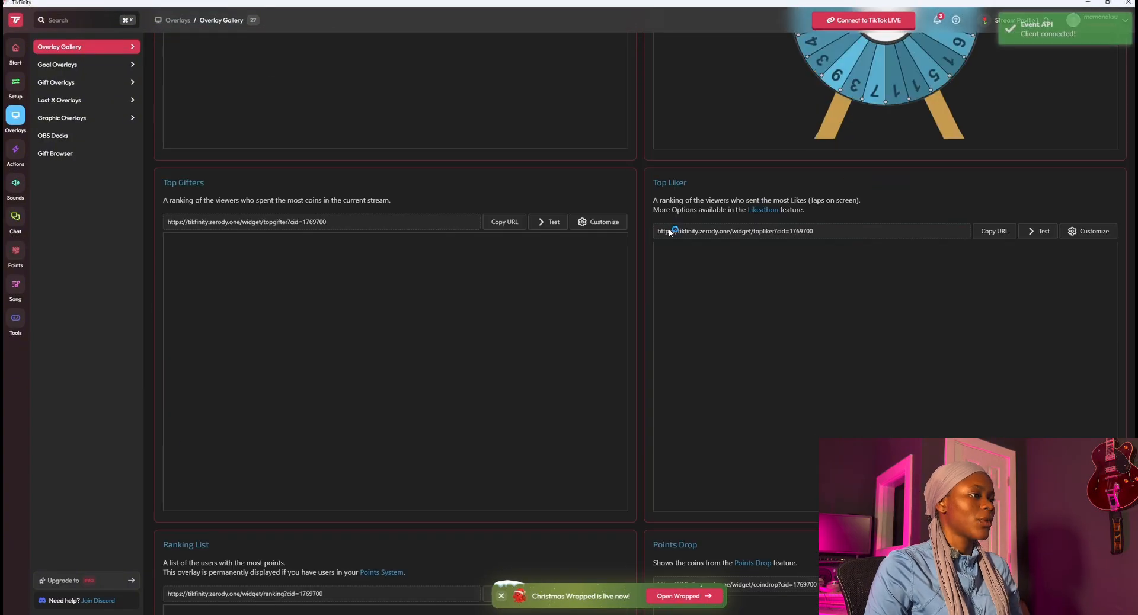
pyautogui.scroll(5, 737, 182)
pyautogui.scroll(2, 738, 182)
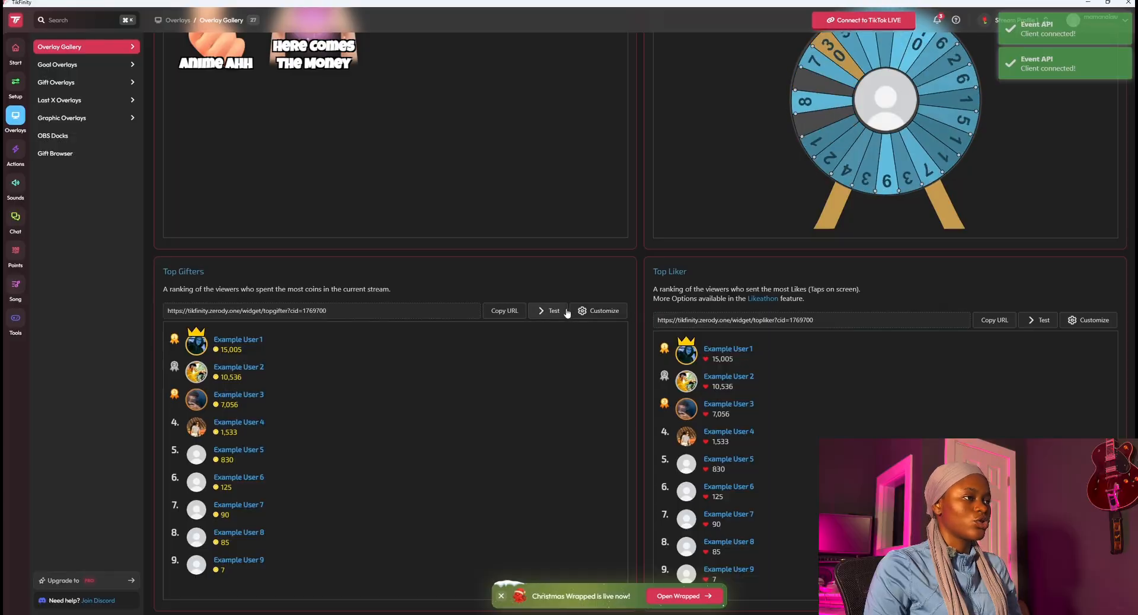
pyautogui.click(493, 313)
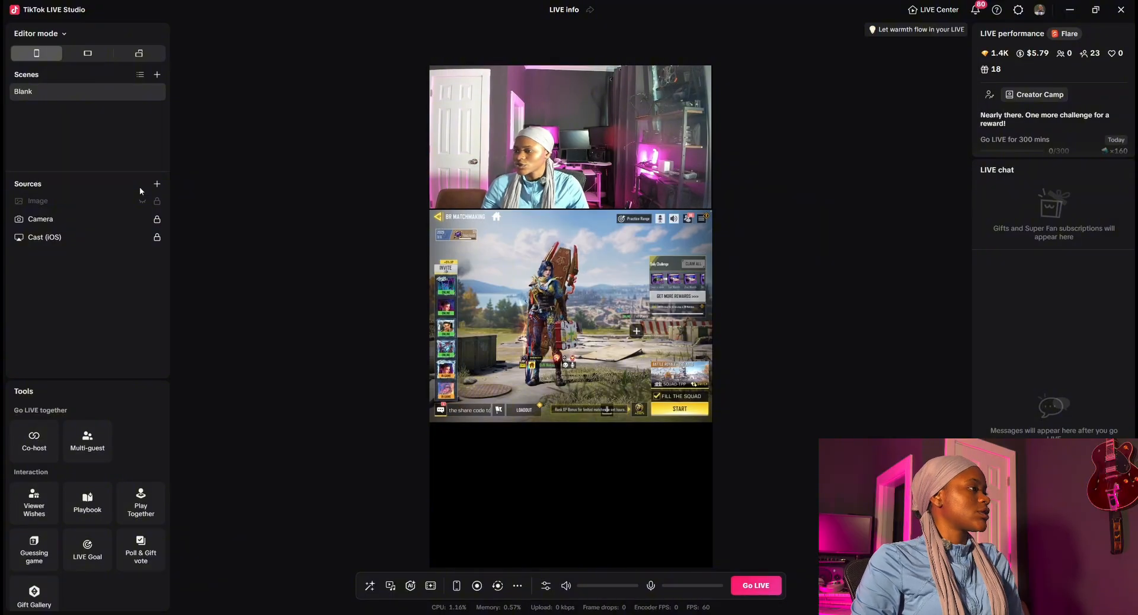
# Step: Switch to TikTok LIVE Studio, start a new Link source and paste the copied Top Gifters widget URL into it
pyautogui.click(157, 184)
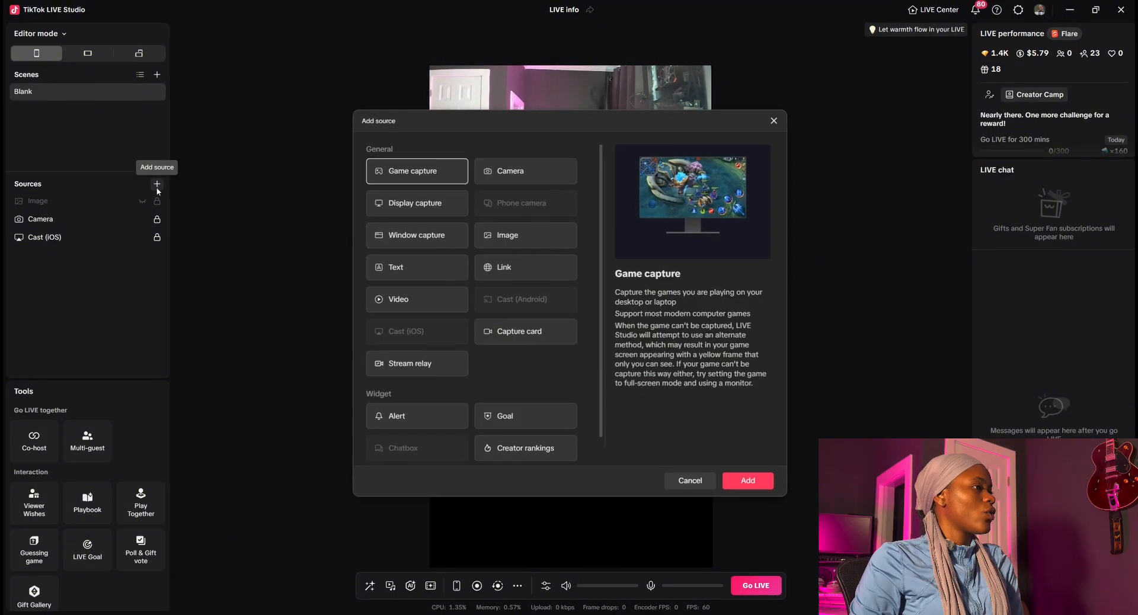
pyautogui.click(495, 266)
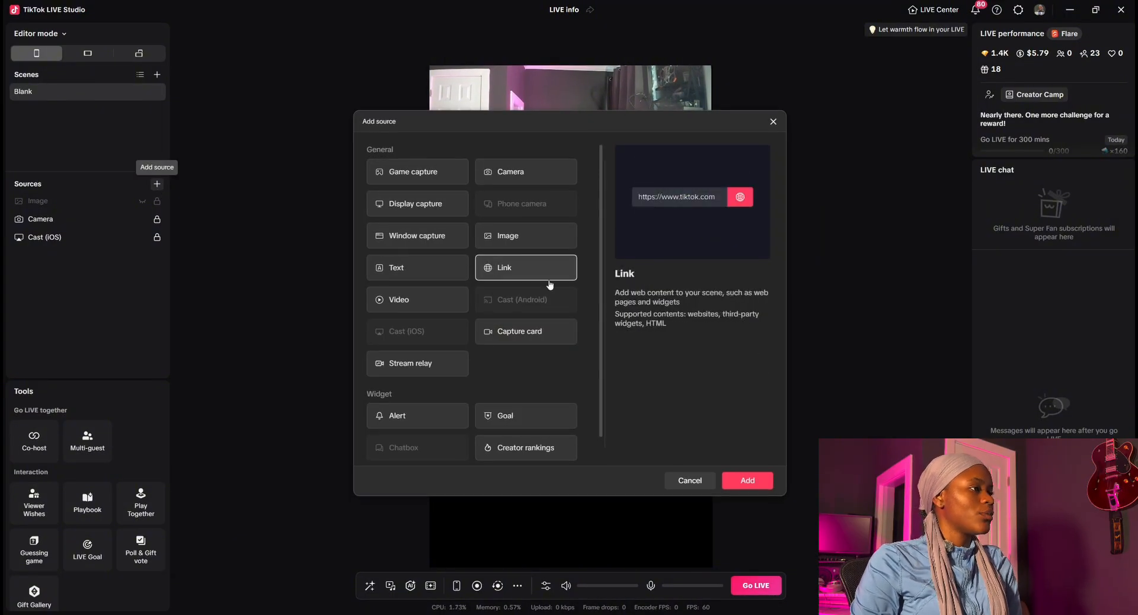
pyautogui.click(751, 487)
pyautogui.click(467, 249)
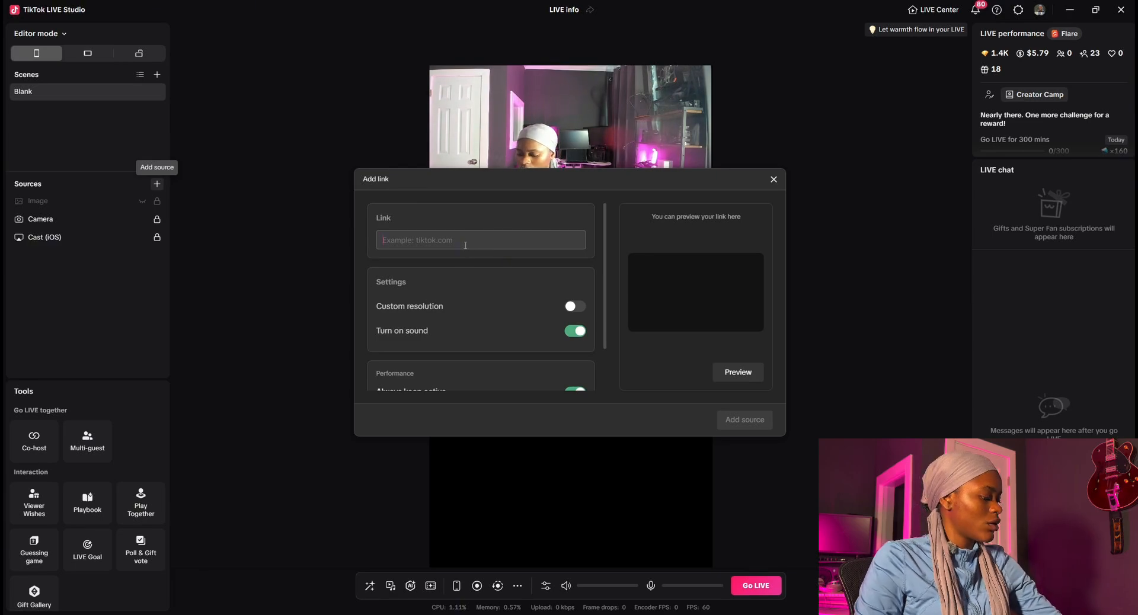
pyautogui.hotkey('ctrl', 'v')
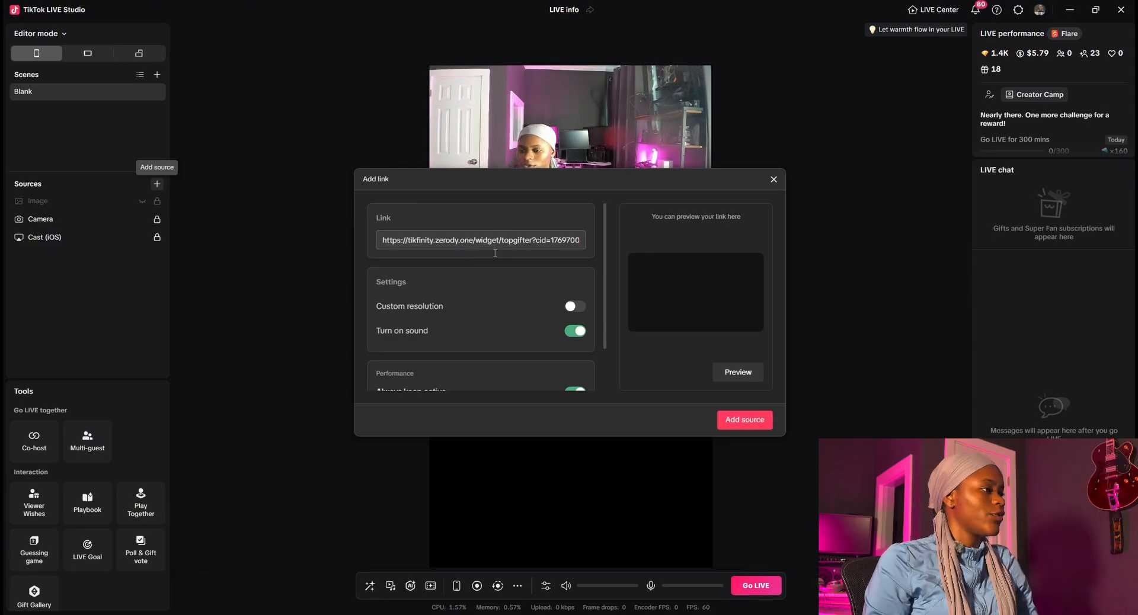
# Step: Enable a custom resolution of 600 by 400 for the link and add it to the scene
pyautogui.click(575, 306)
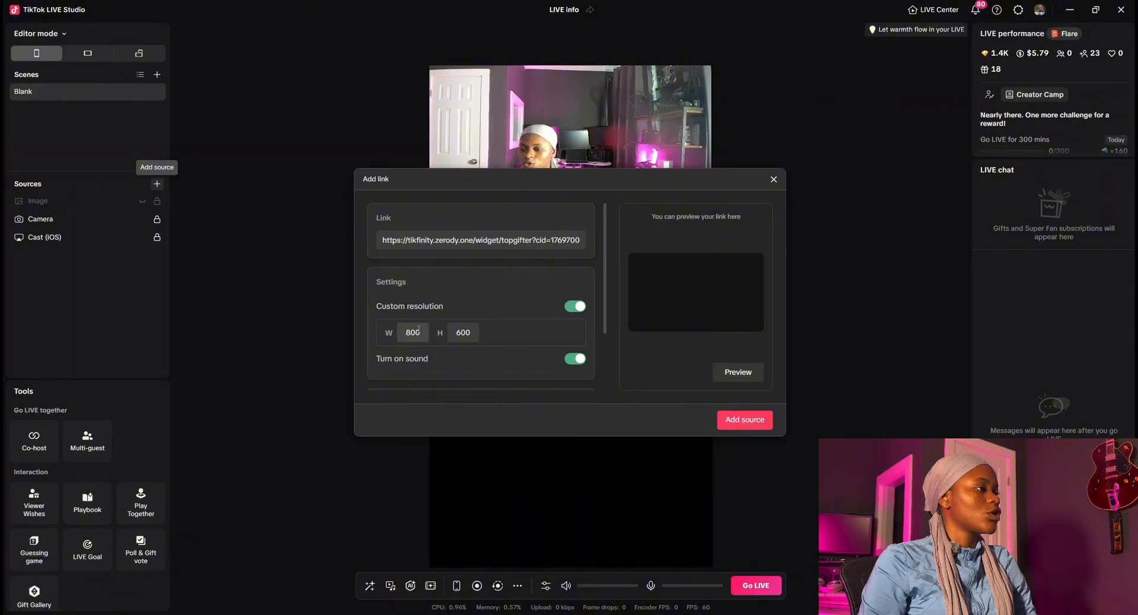
pyautogui.write('6')
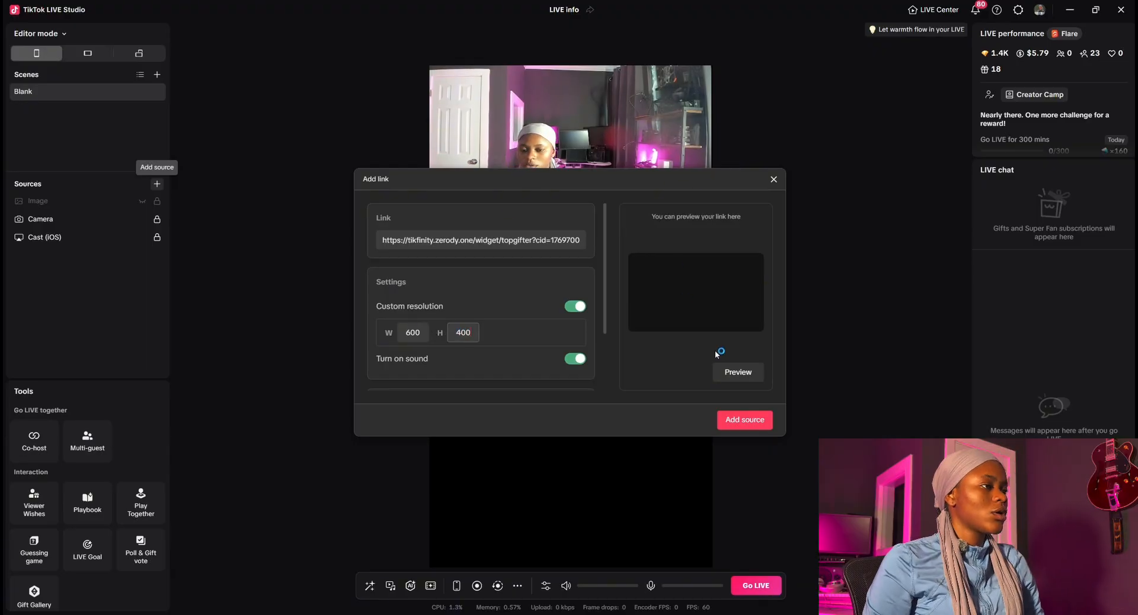
pyautogui.click(749, 418)
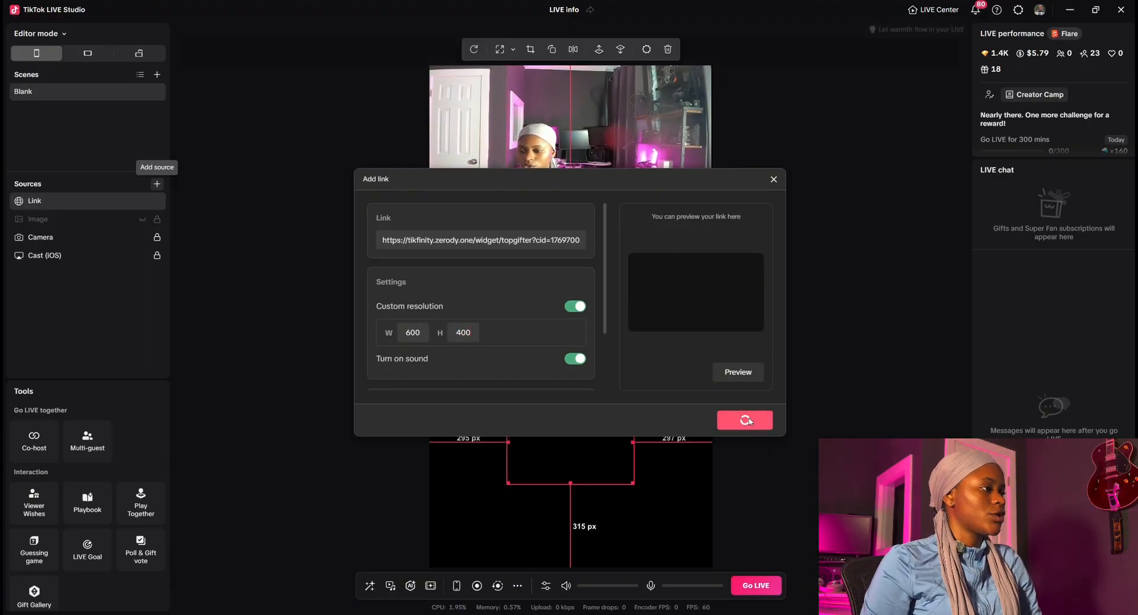
# Step: Place the link source in the empty area directly beneath the game cast, flush with the canvas's left edge, and enlarge its frame
pyautogui.moveTo(533, 439); pyautogui.dragTo(462, 464)
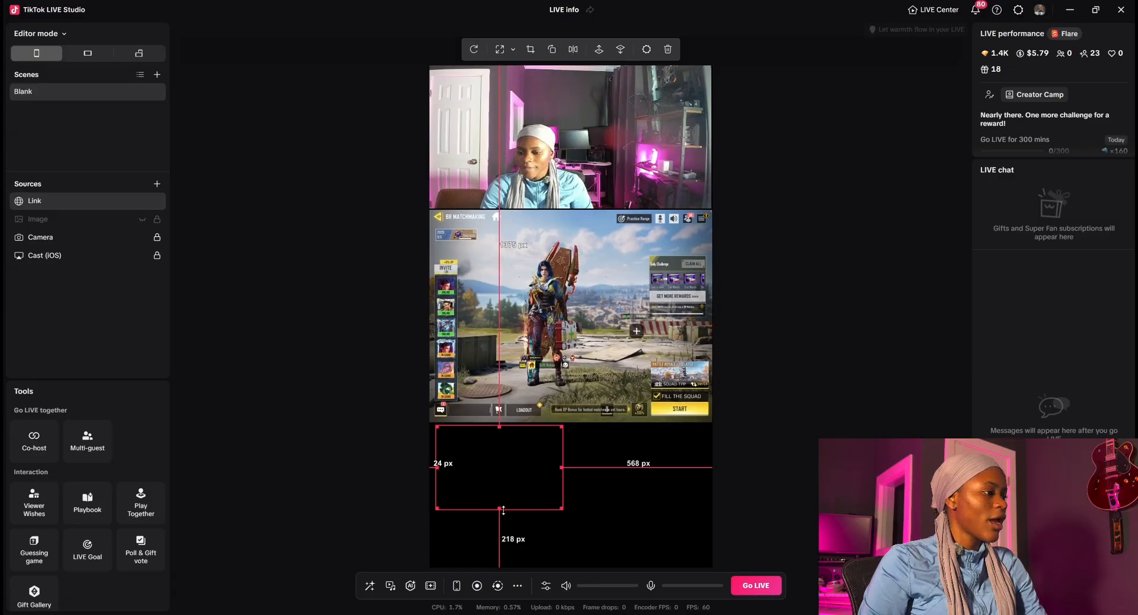
pyautogui.moveTo(499, 510)
pyautogui.mouseDown()
pyautogui.moveTo(500, 524)
pyautogui.moveTo(503, 514)
pyautogui.mouseUp()
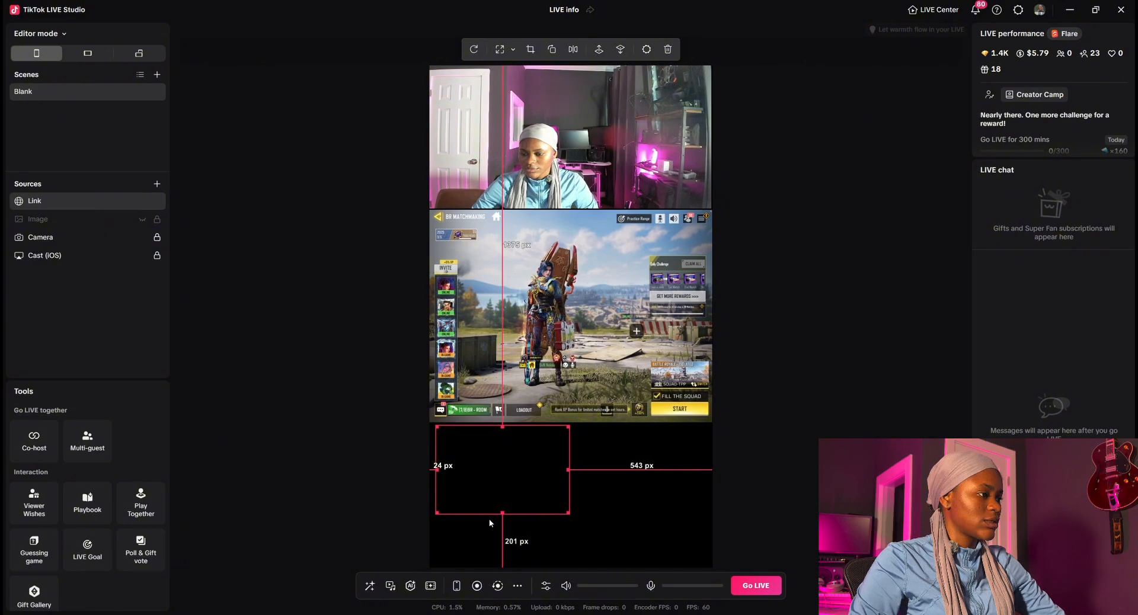
pyautogui.moveTo(504, 512)
pyautogui.mouseDown()
pyautogui.moveTo(503, 544)
pyautogui.moveTo(488, 513)
pyautogui.mouseUp()
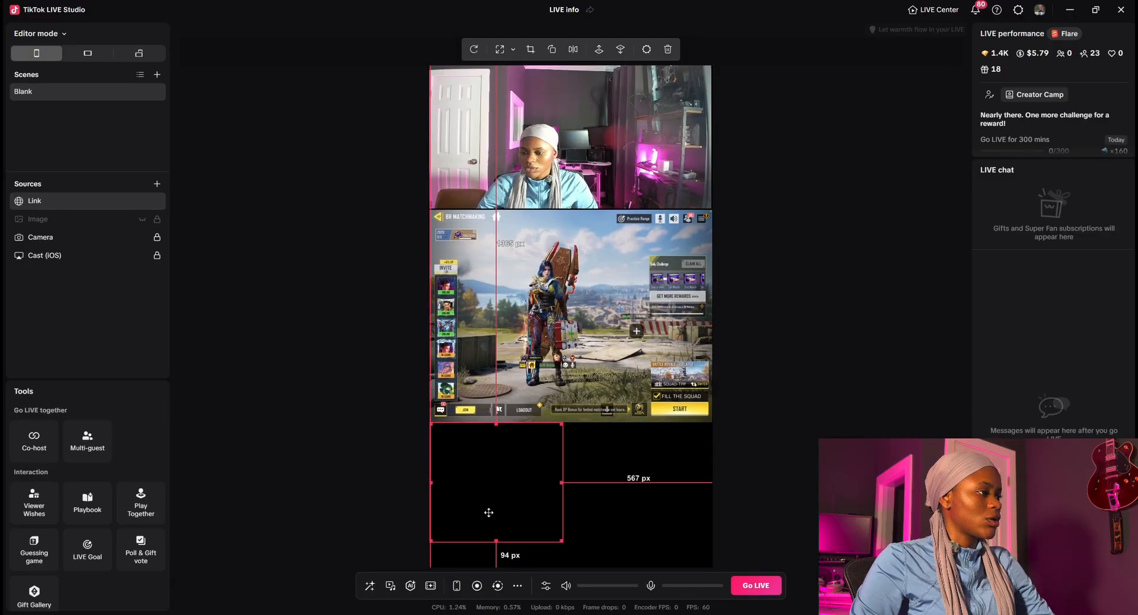
# Step: Lock the new link source and rename it as "top gifters"
pyautogui.click(788, 416)
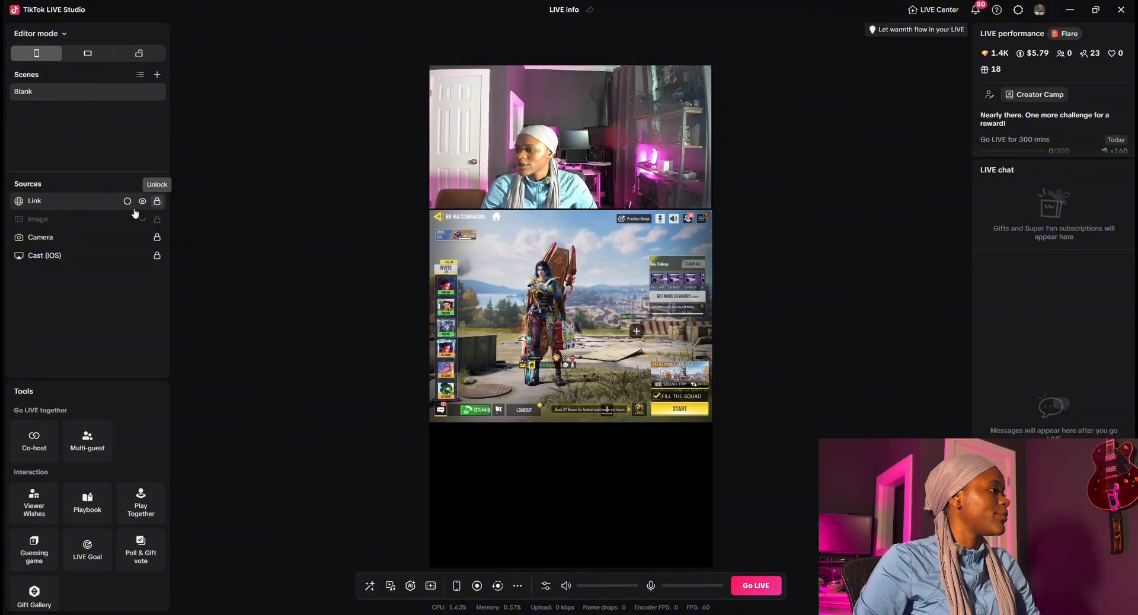
pyautogui.doubleClick(42, 201)
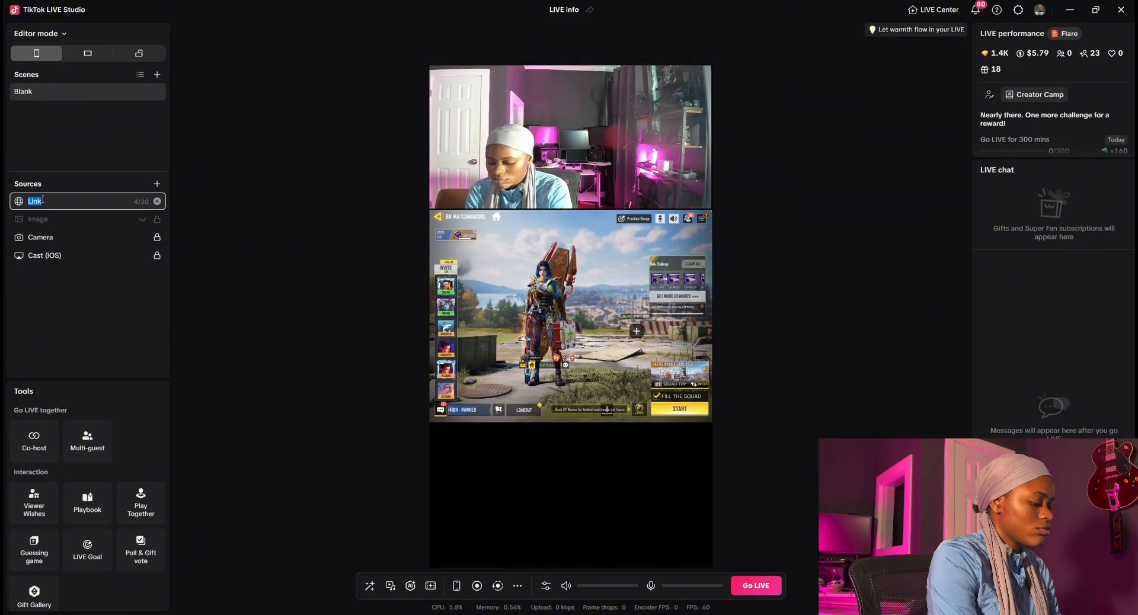
pyautogui.write('top ')
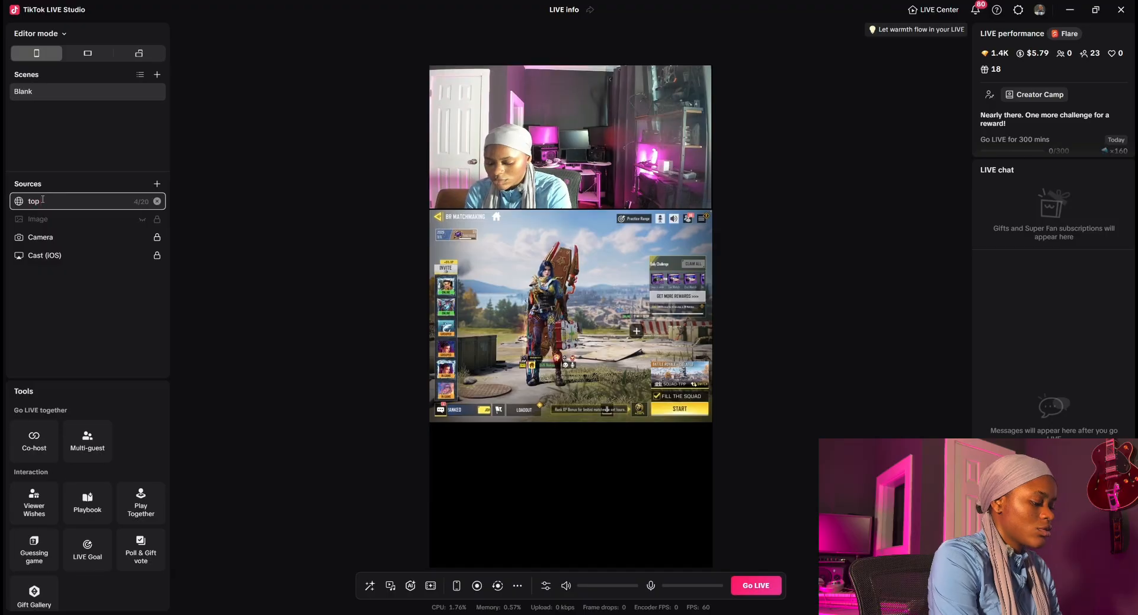
pyautogui.write('gifters')
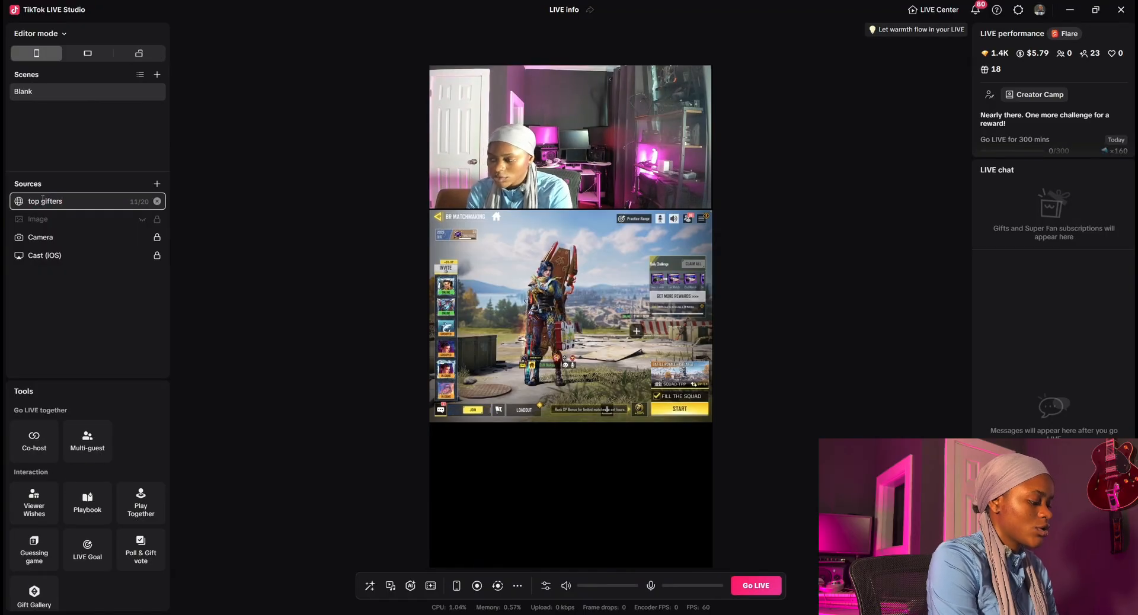
# Step: Switch to TikFinity, browse the Goal Overlays and copy the URL of the Coins Earned goal
pyautogui.hotkey('alt', 'Tab')
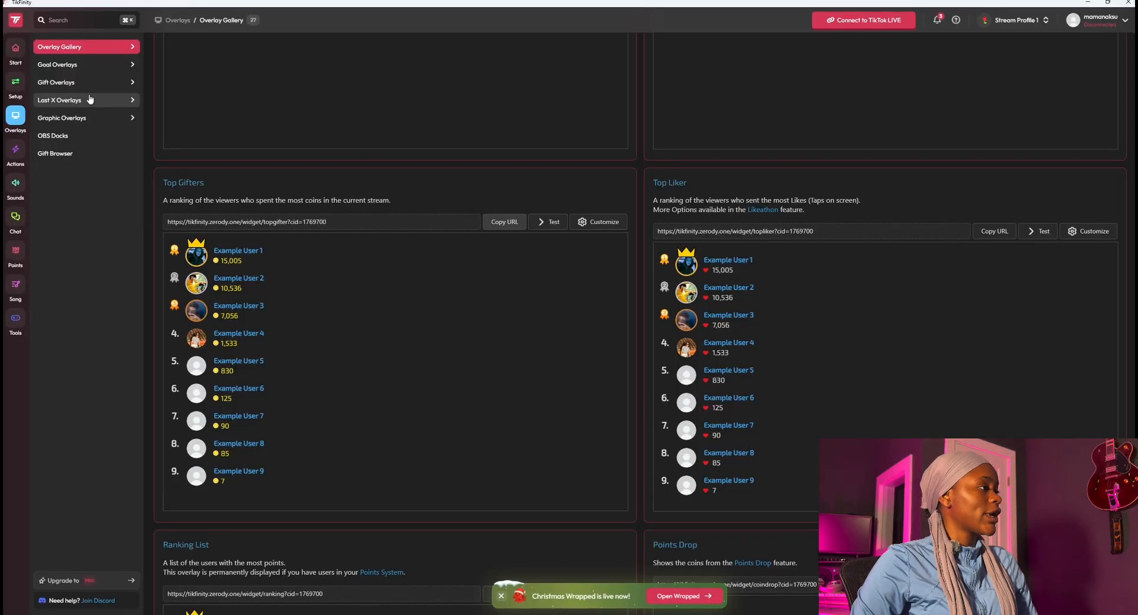
pyautogui.click(95, 65)
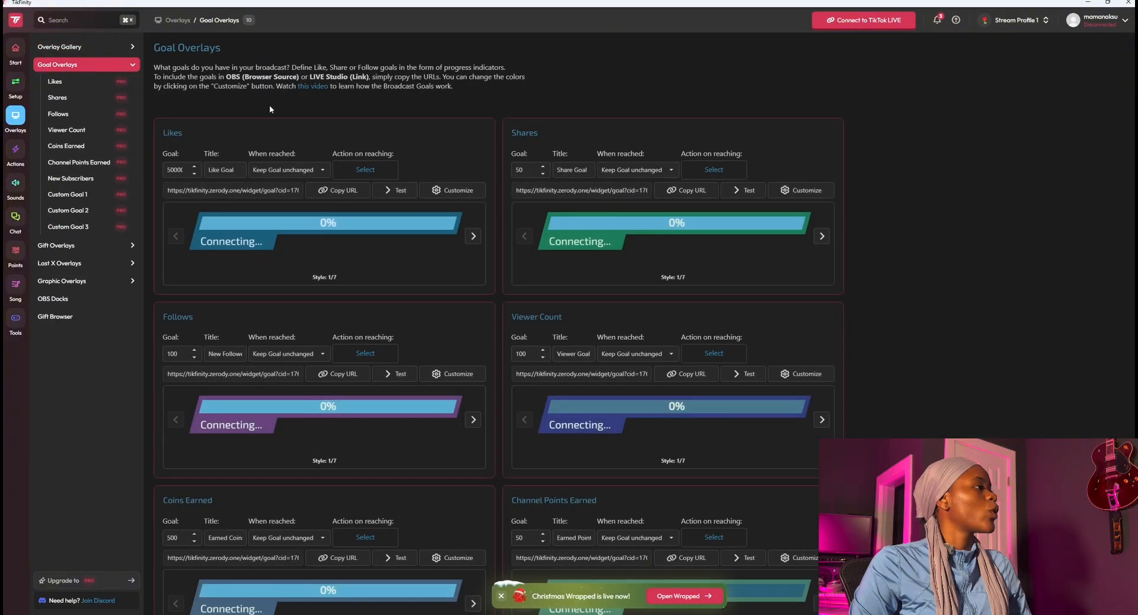
pyautogui.scroll(-3, 373, 88)
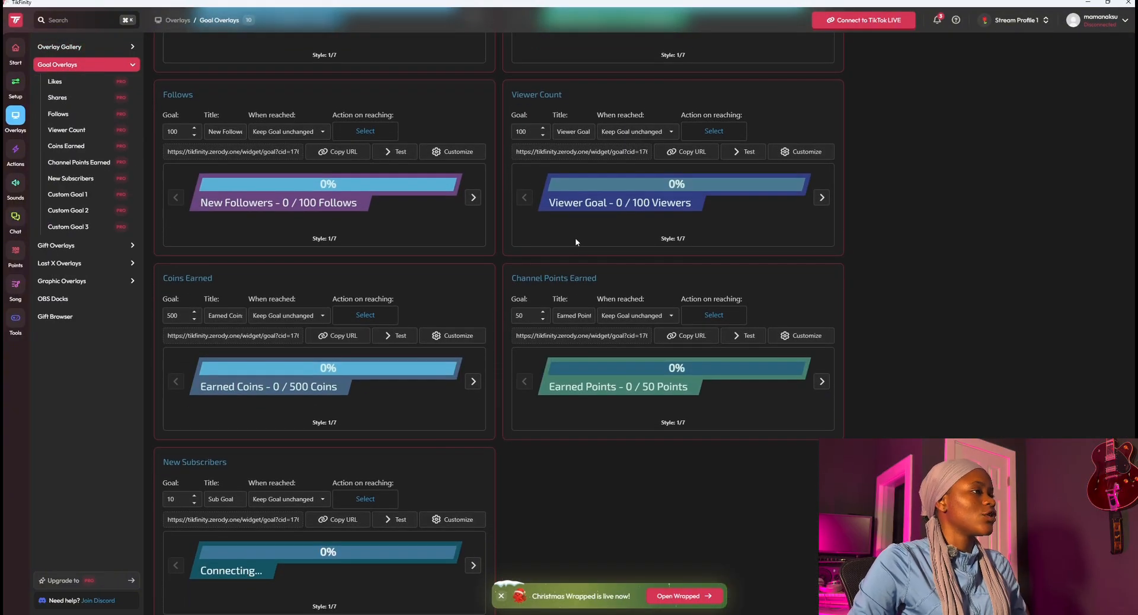
pyautogui.scroll(2, 604, 230)
pyautogui.scroll(1, 608, 231)
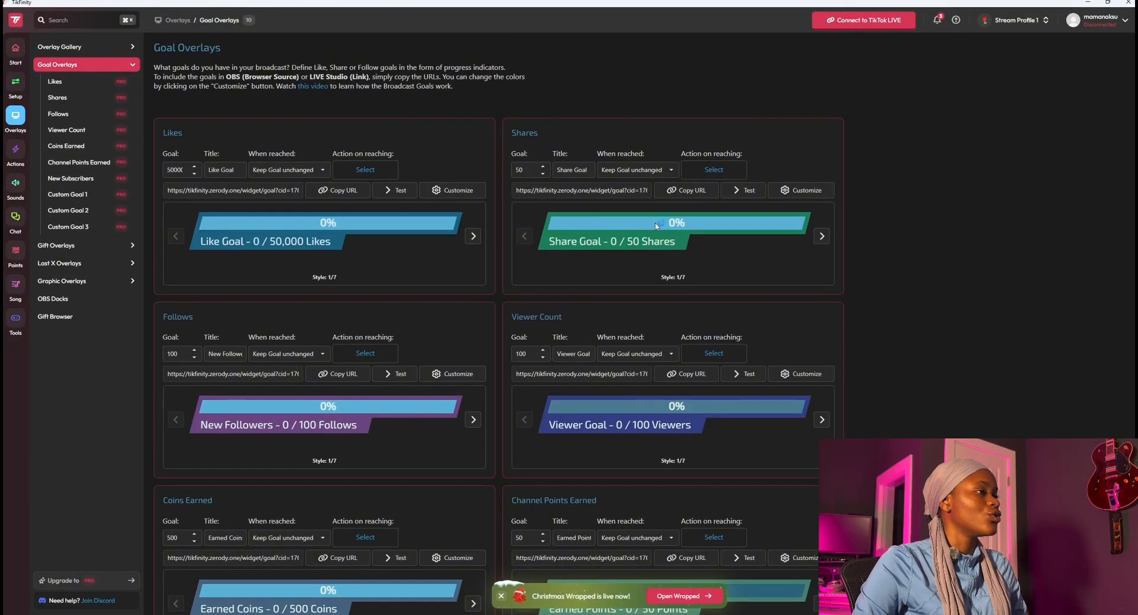
pyautogui.scroll(-4, 383, 357)
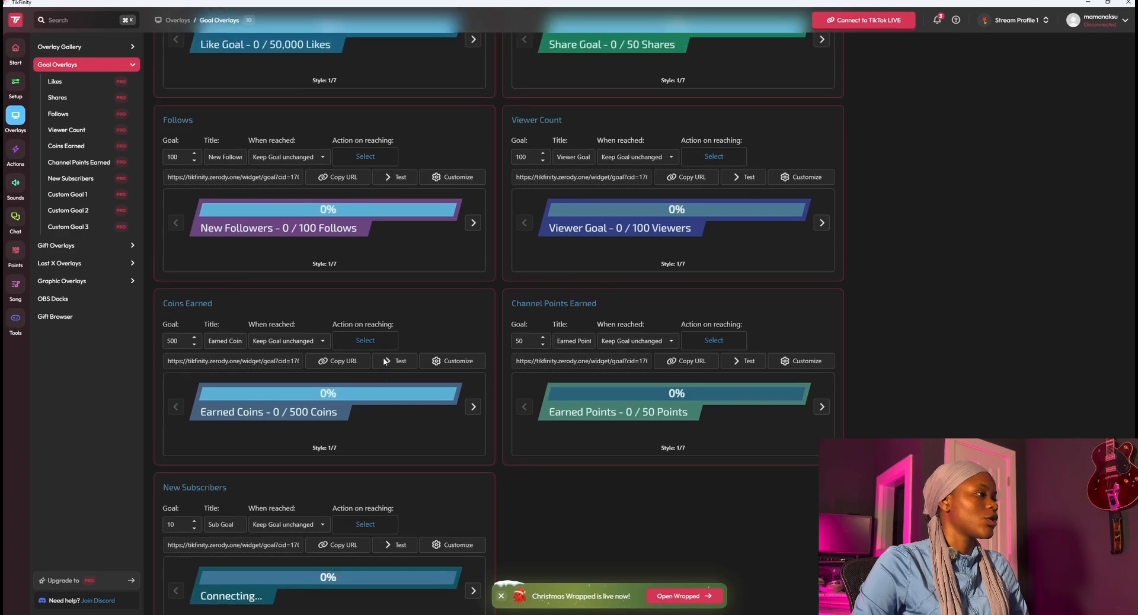
pyautogui.scroll(-2, 397, 342)
pyautogui.scroll(4, 415, 332)
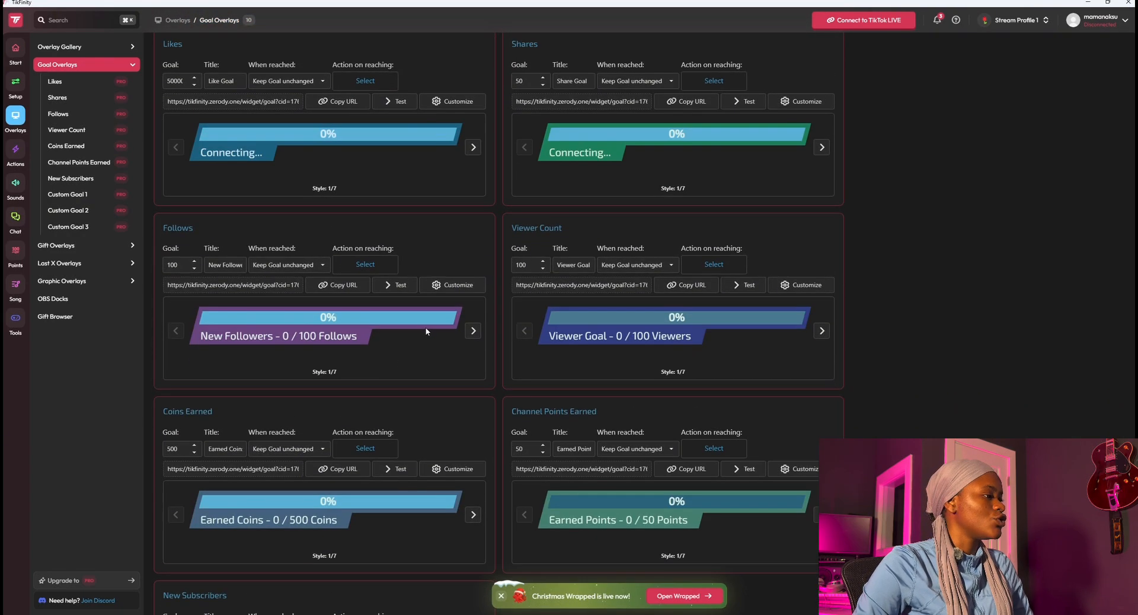
pyautogui.scroll(-3, 428, 331)
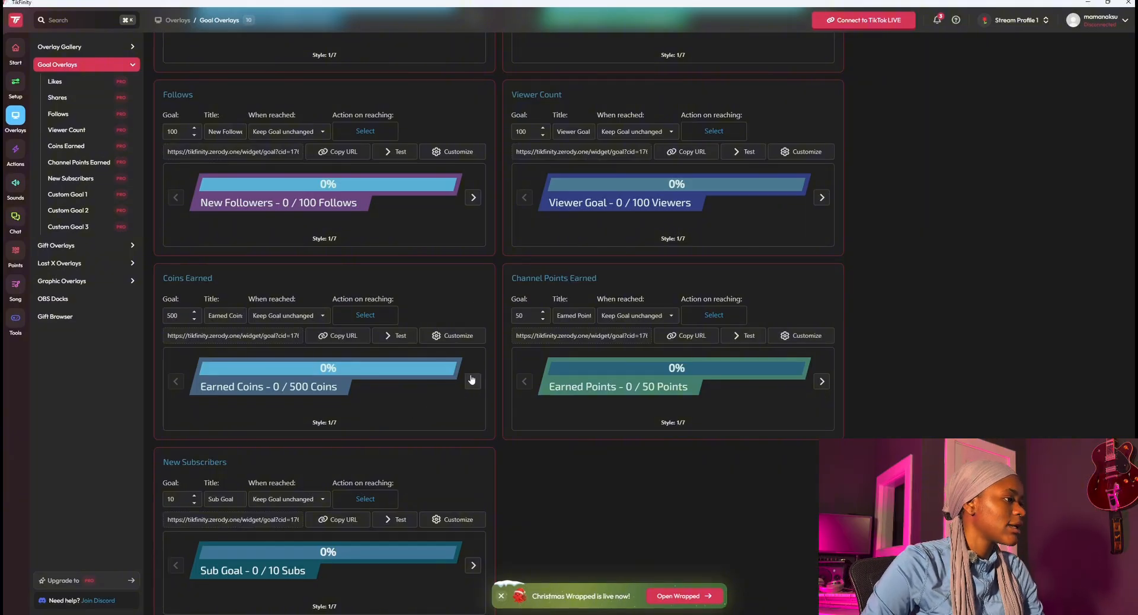
pyautogui.click(360, 338)
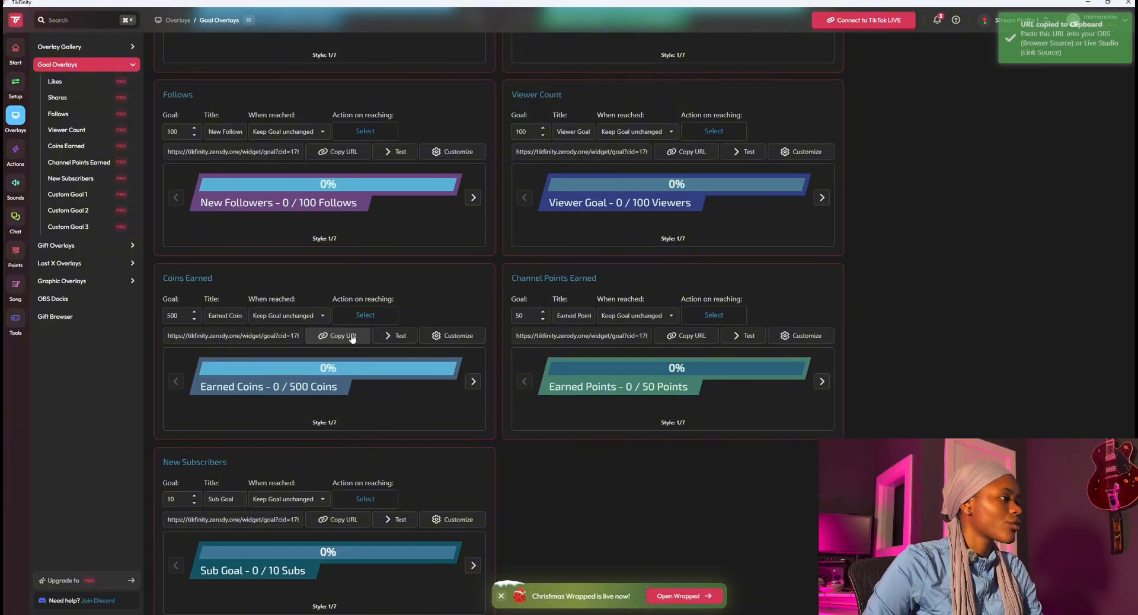
# Step: Open the Coins Earned overlay's customization settings and try out different progress and percentage colors
pyautogui.click(452, 335)
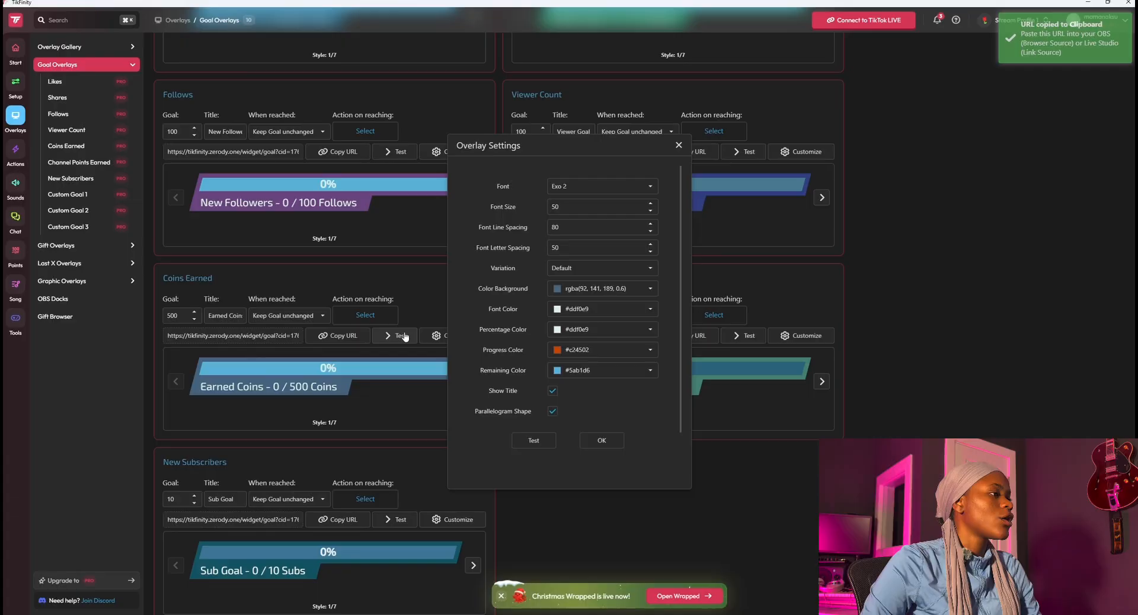
pyautogui.click(596, 349)
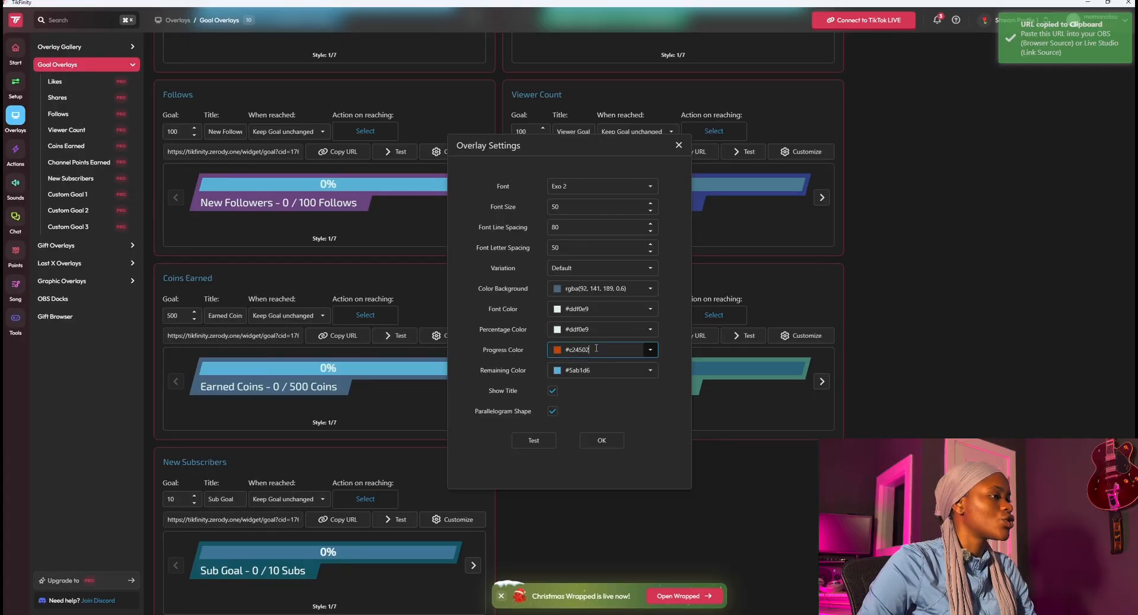
pyautogui.click(651, 350)
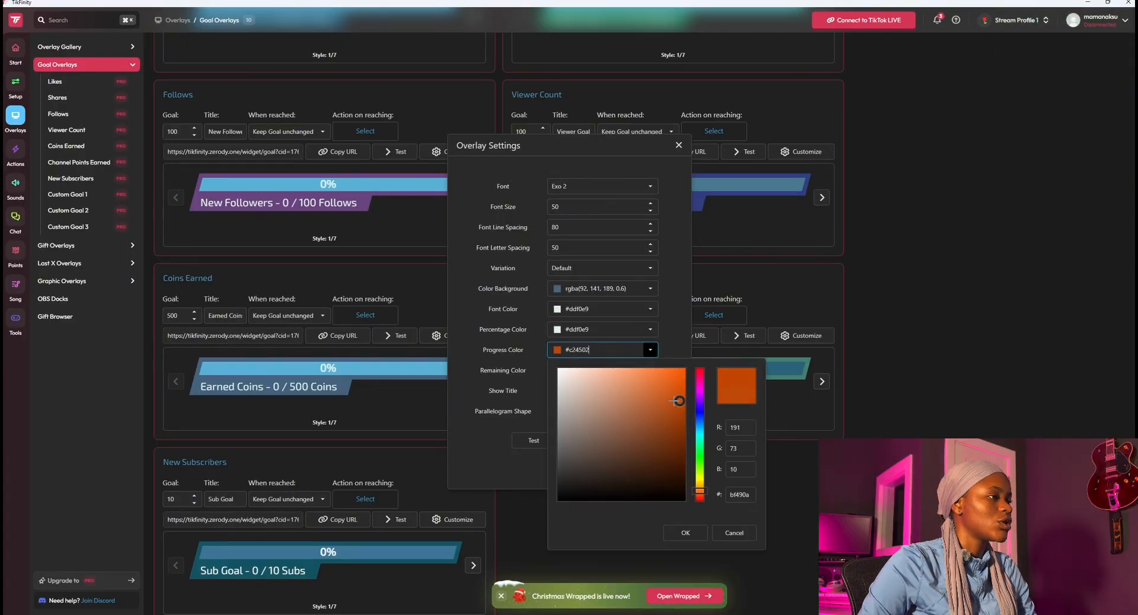
pyautogui.moveTo(679, 401); pyautogui.dragTo(598, 428)
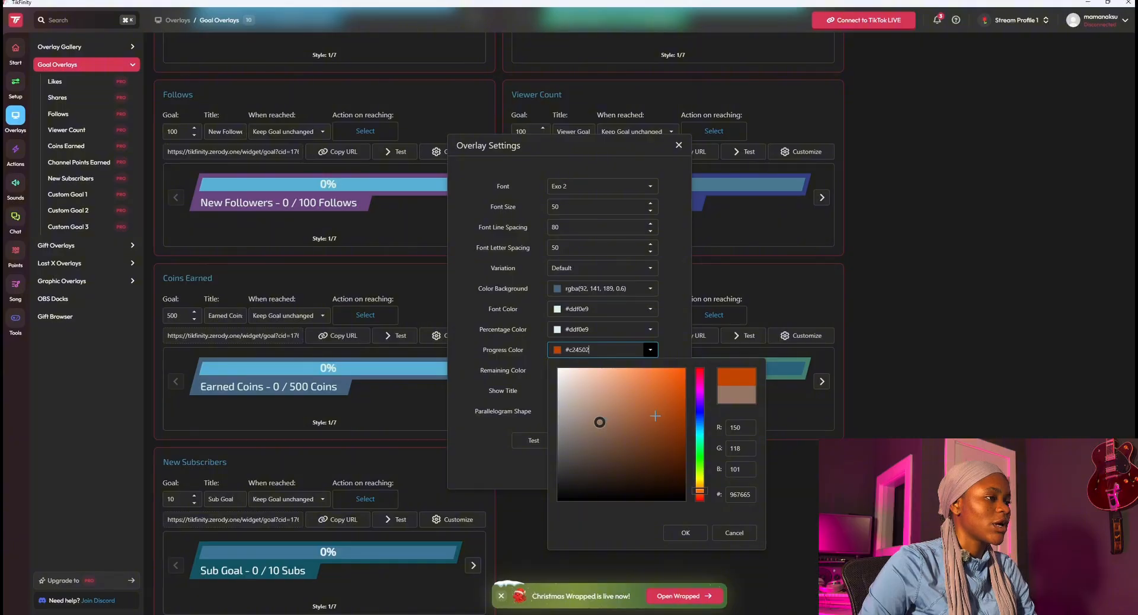
pyautogui.click(650, 329)
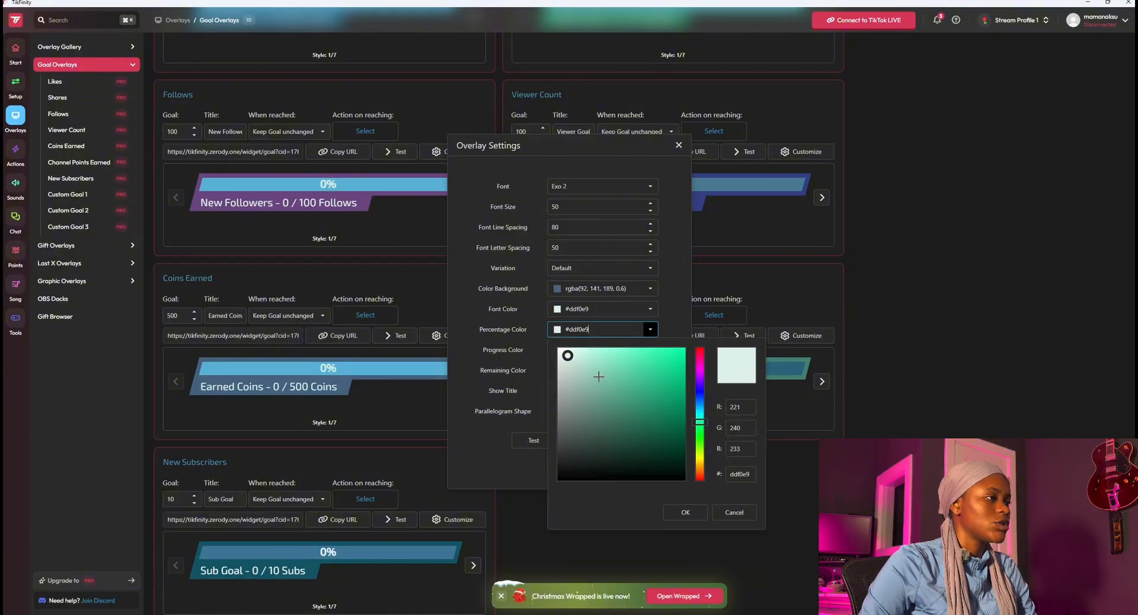
pyautogui.moveTo(568, 356); pyautogui.dragTo(642, 401)
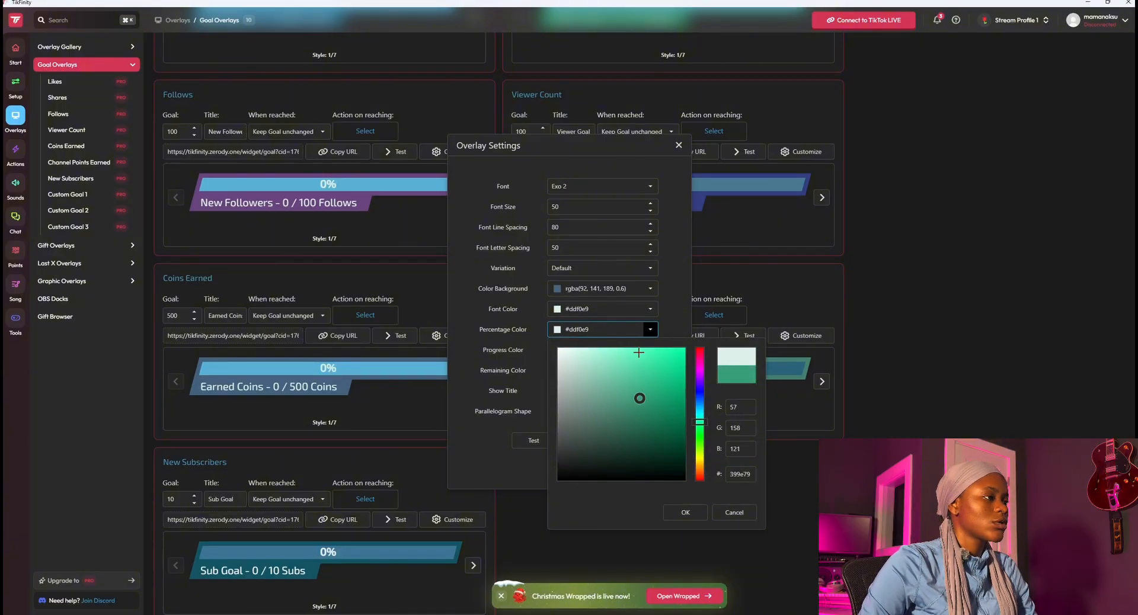
pyautogui.click(649, 332)
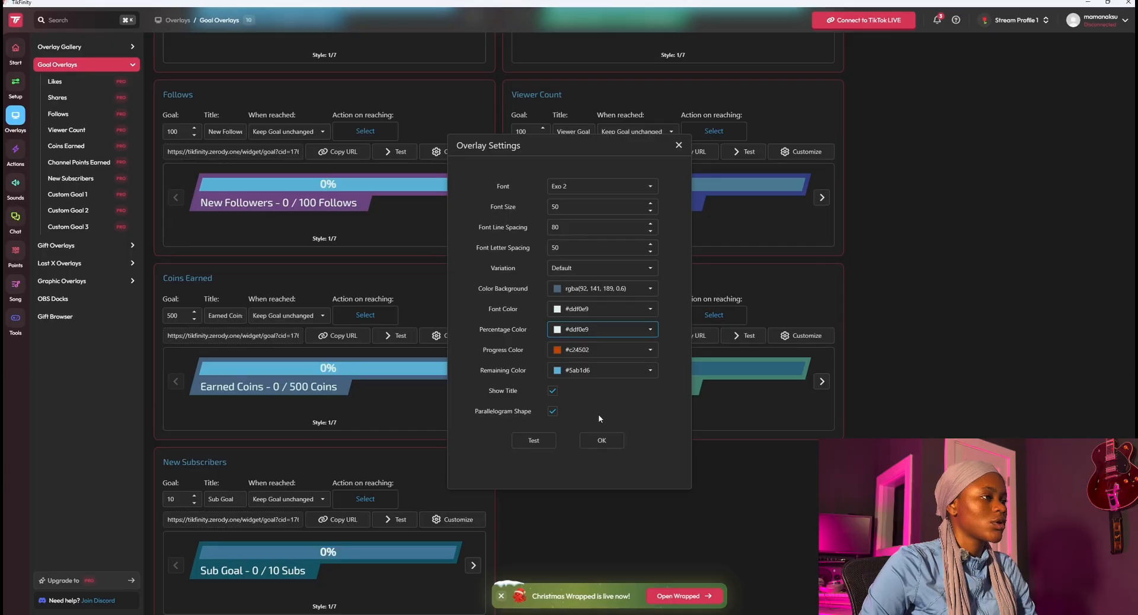
pyautogui.click(533, 440)
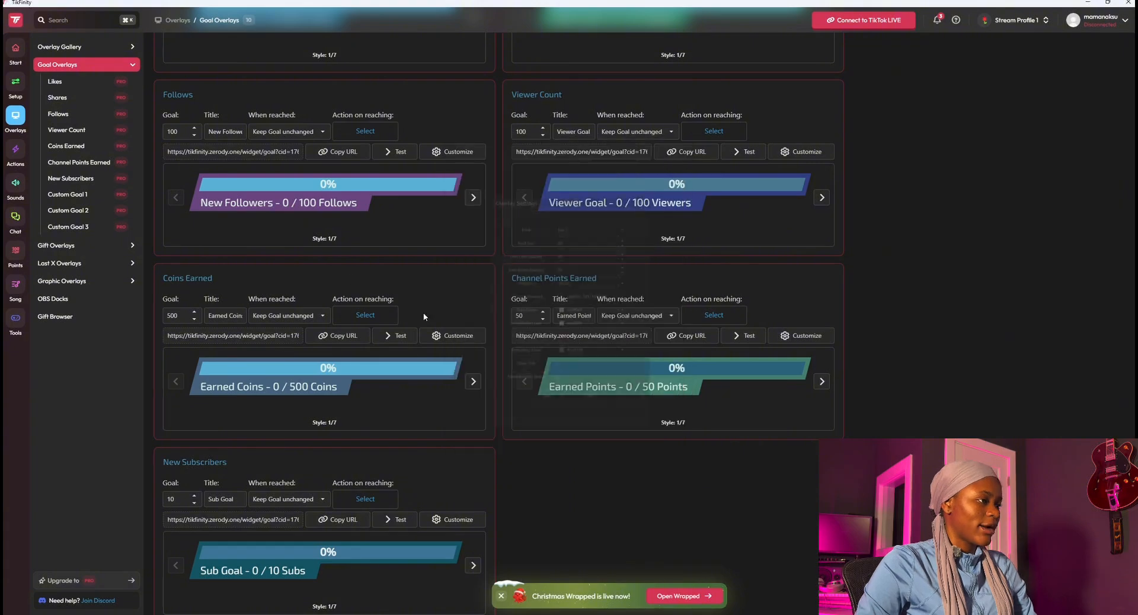
pyautogui.click(582, 440)
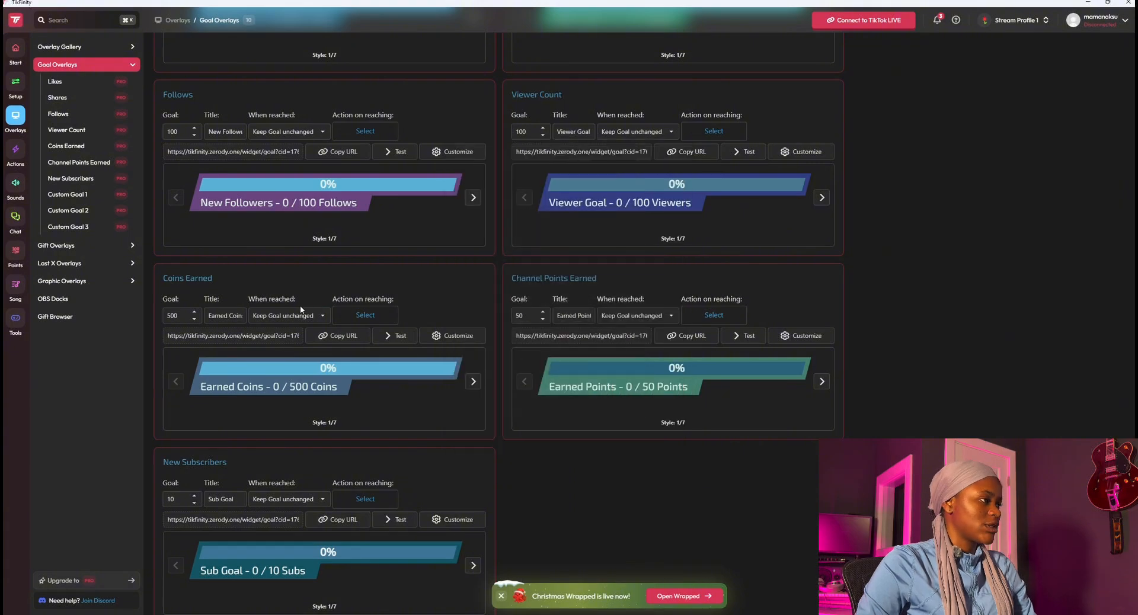
# Step: Copy the Coins Earned goal URL again, switch to TikTok LIVE Studio and paste it into a new Link source
pyautogui.click(326, 338)
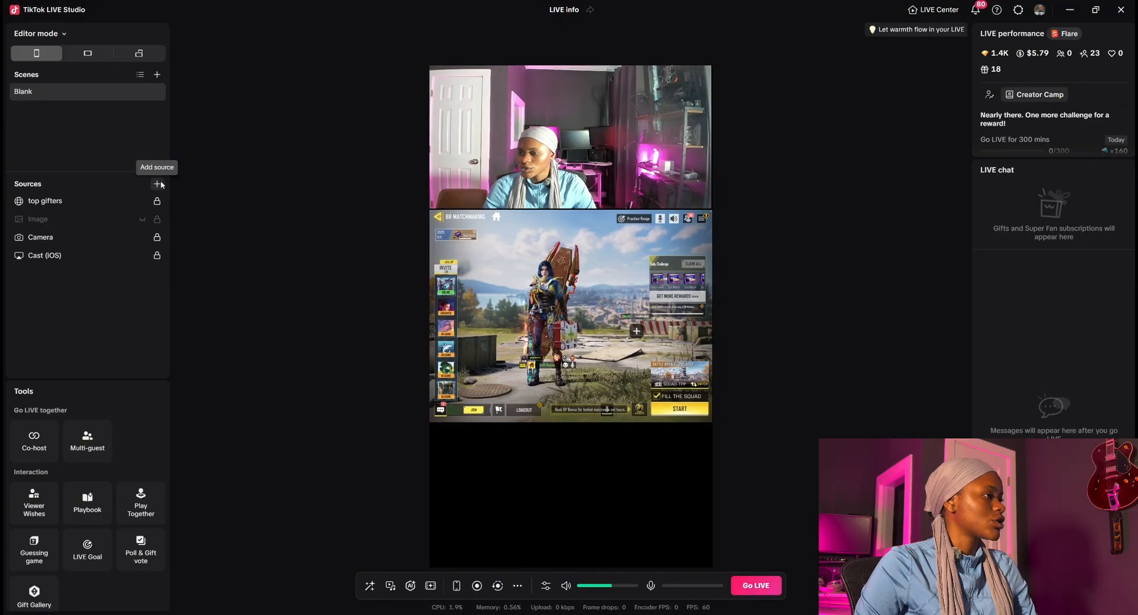
pyautogui.click(157, 184)
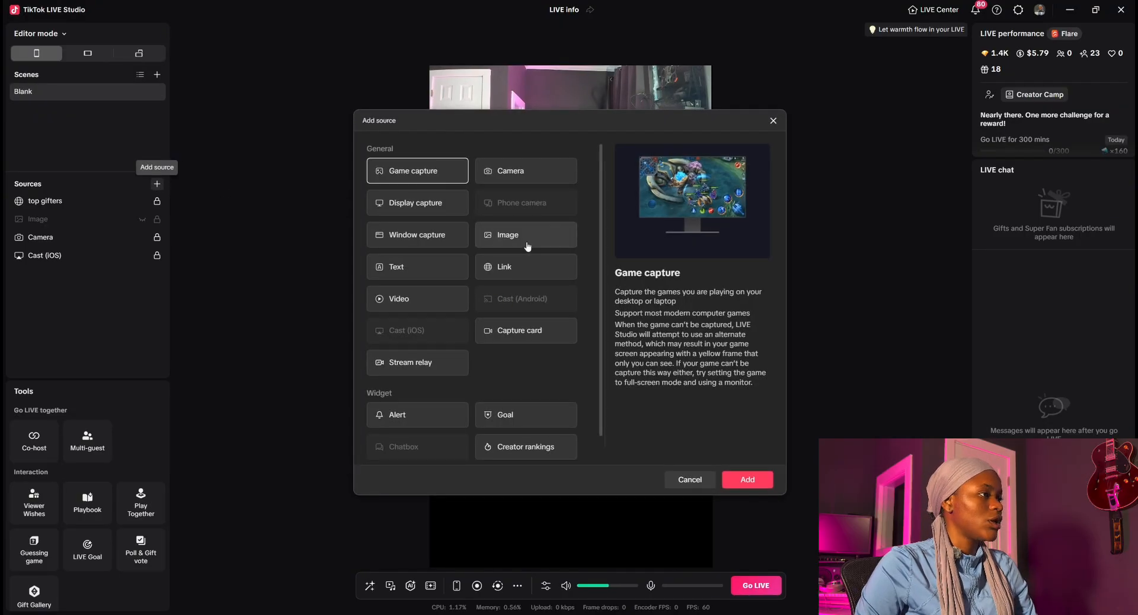
pyautogui.click(524, 276)
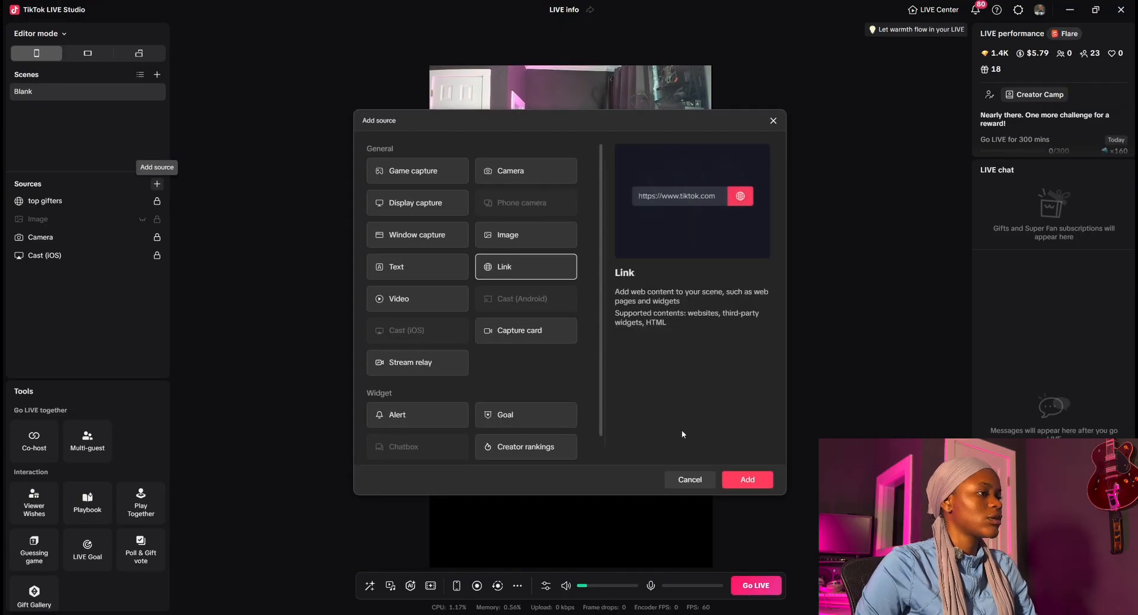
pyautogui.click(747, 479)
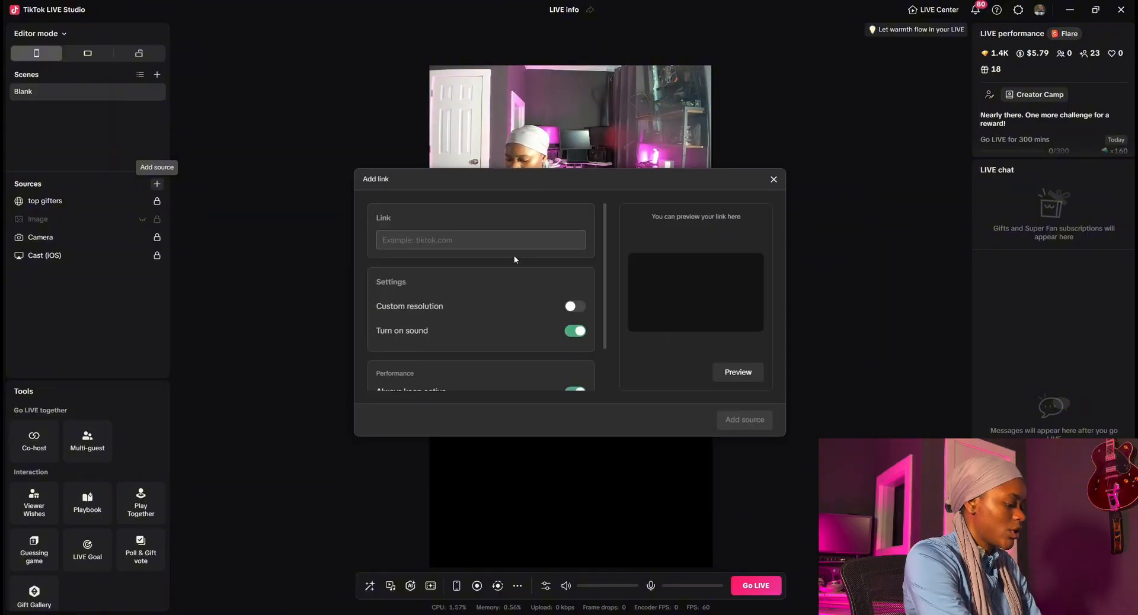
pyautogui.hotkey('ctrl', 'v')
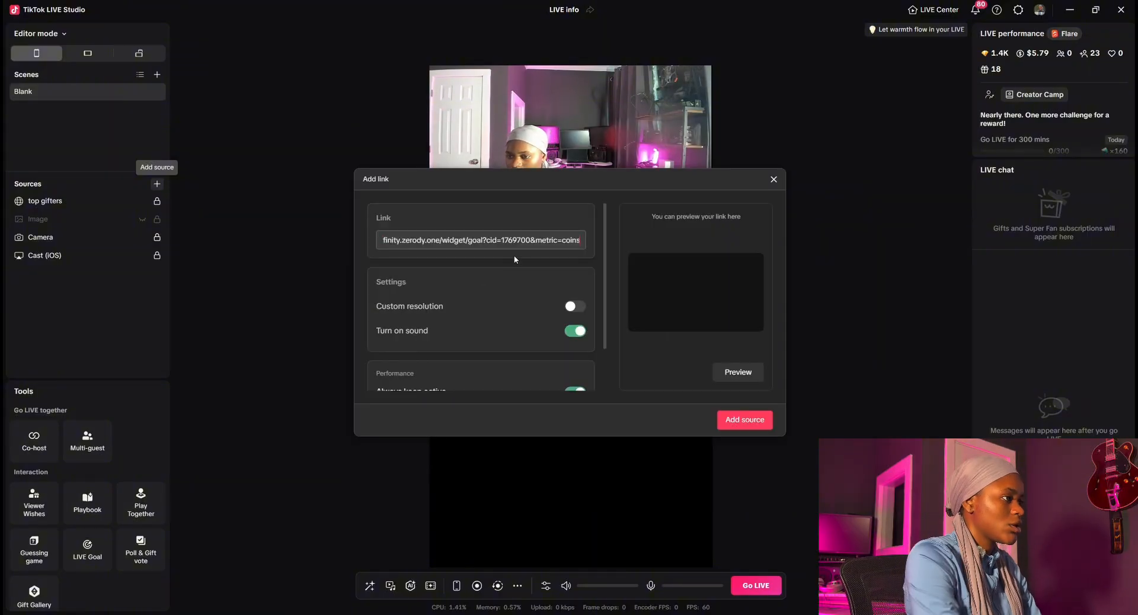
# Step: Enable a custom resolution of 600 by 400 for the Coins Earned link and add it to the scene
pyautogui.click(576, 313)
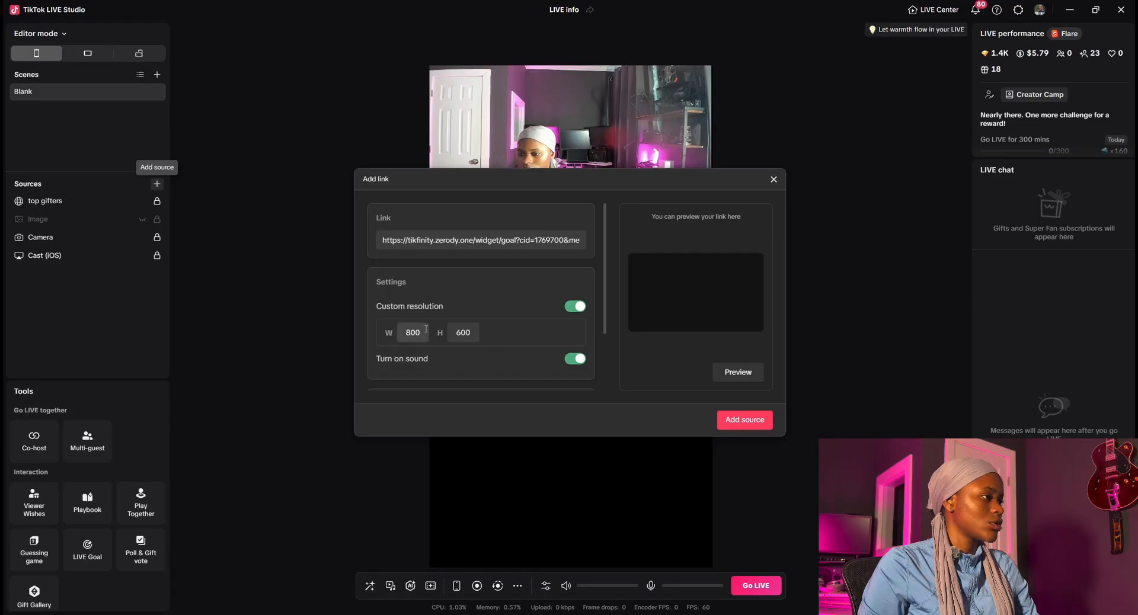
pyautogui.write('600')
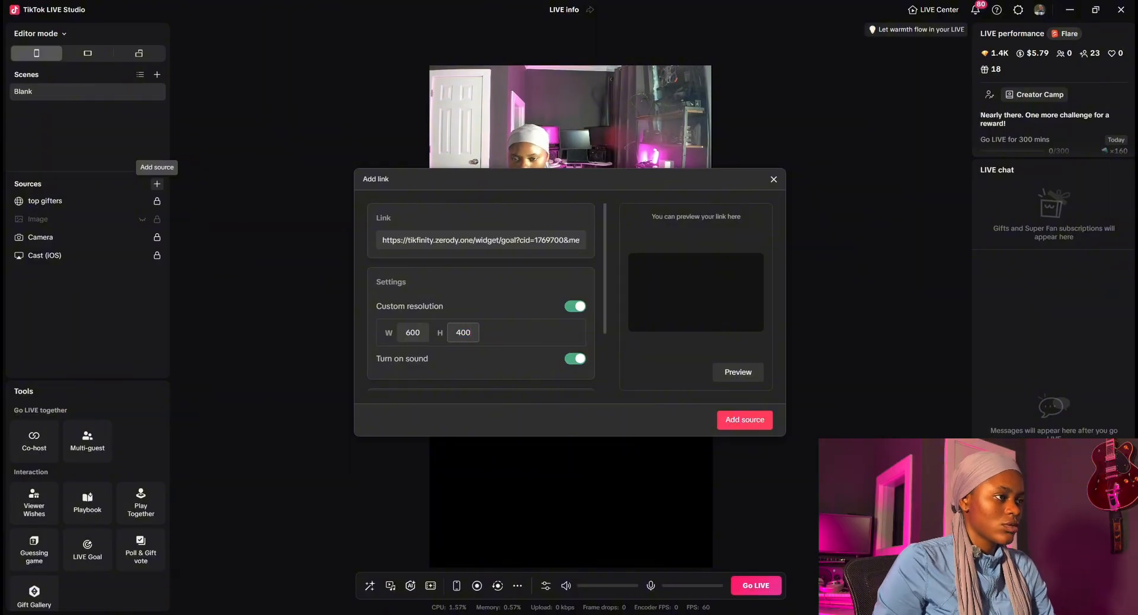
pyautogui.click(745, 420)
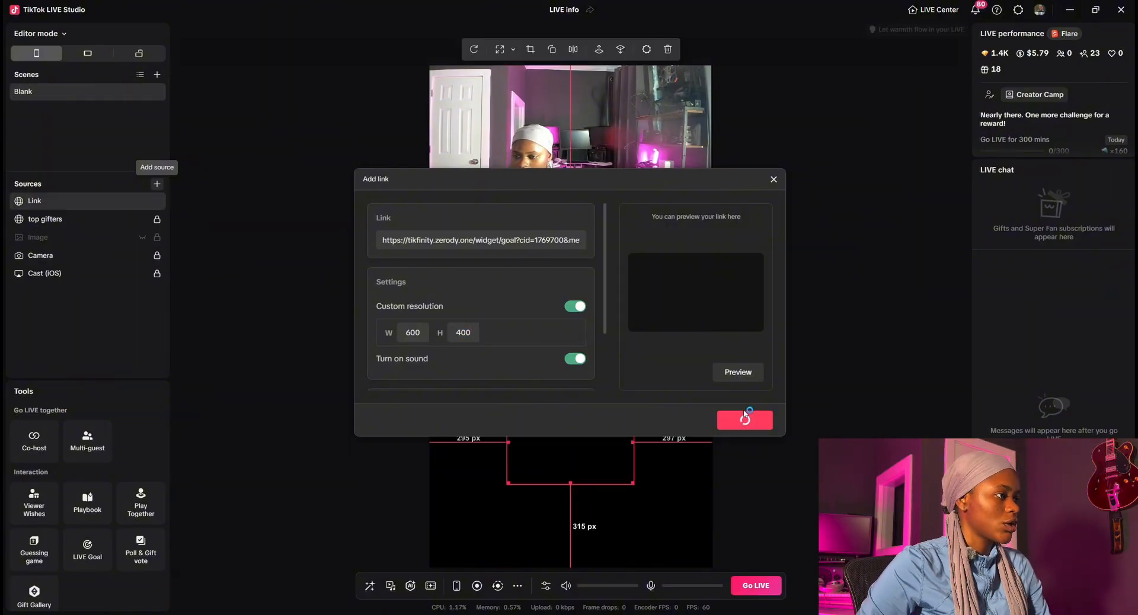
# Step: Enlarge the Coins Earned bar, place it along the camera's lower edge at the canvas's left side, and hide the source
pyautogui.moveTo(617, 435); pyautogui.dragTo(557, 250)
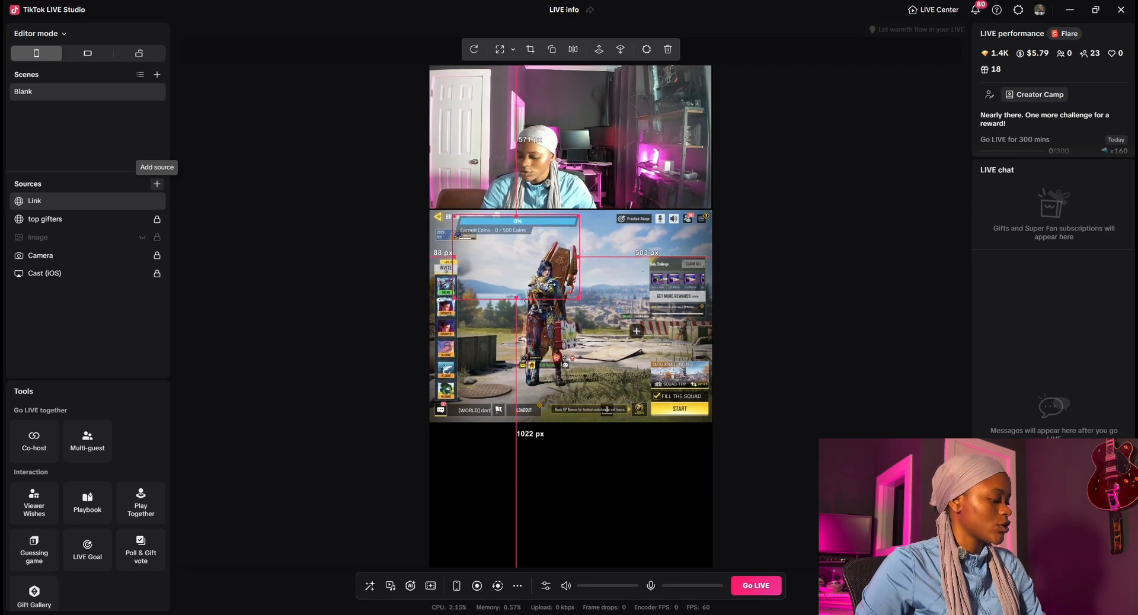
pyautogui.moveTo(578, 258); pyautogui.dragTo(647, 258)
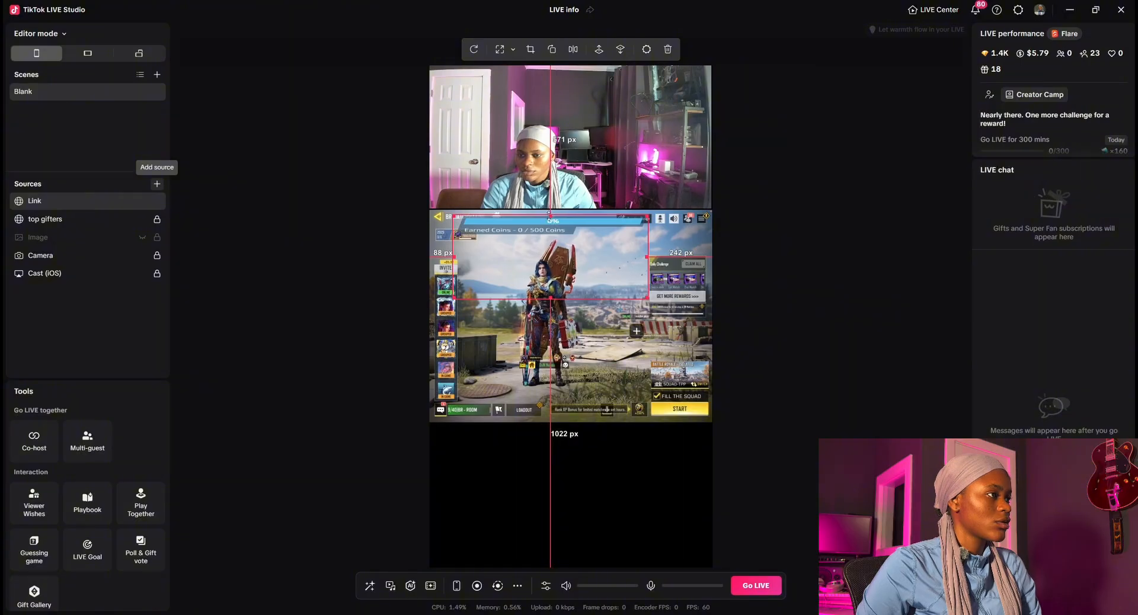
pyautogui.moveTo(548, 212); pyautogui.dragTo(548, 204)
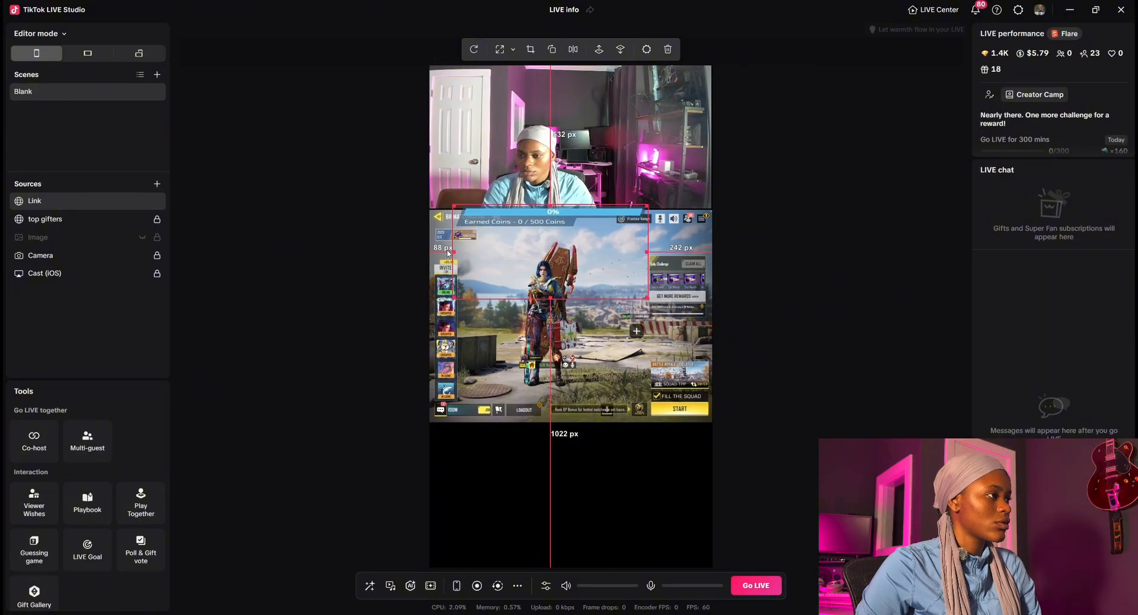
pyautogui.moveTo(466, 249); pyautogui.dragTo(432, 249)
pyautogui.moveTo(567, 208)
pyautogui.mouseDown()
pyautogui.moveTo(527, 206)
pyautogui.moveTo(553, 208)
pyautogui.moveTo(584, 423)
pyautogui.moveTo(568, 203)
pyautogui.mouseUp()
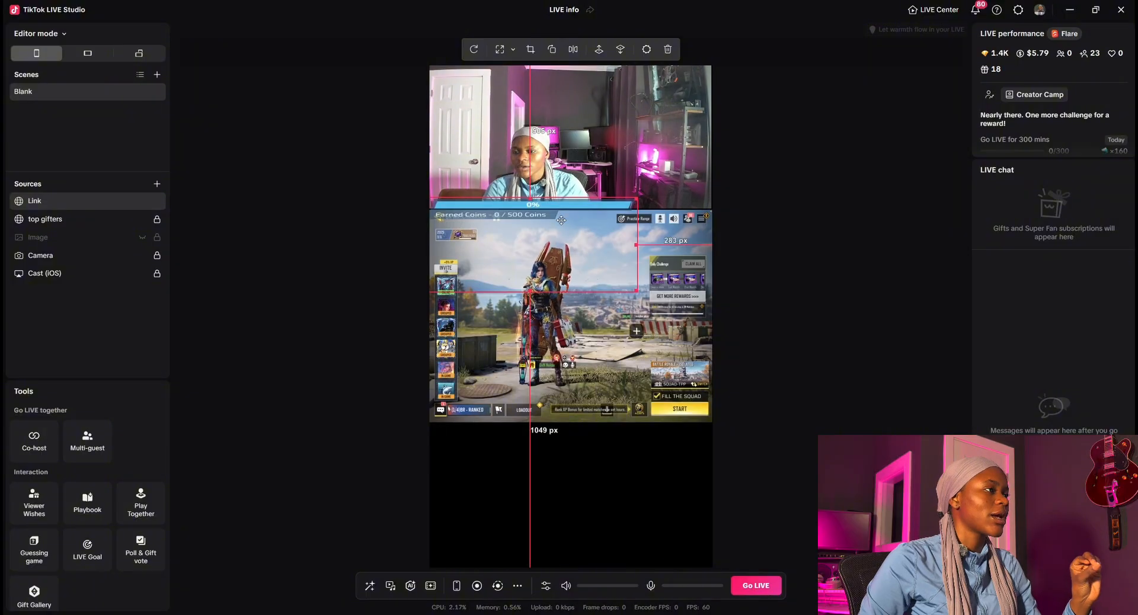
pyautogui.moveTo(557, 220)
pyautogui.mouseDown()
pyautogui.moveTo(564, 213)
pyautogui.moveTo(552, 215)
pyautogui.mouseUp()
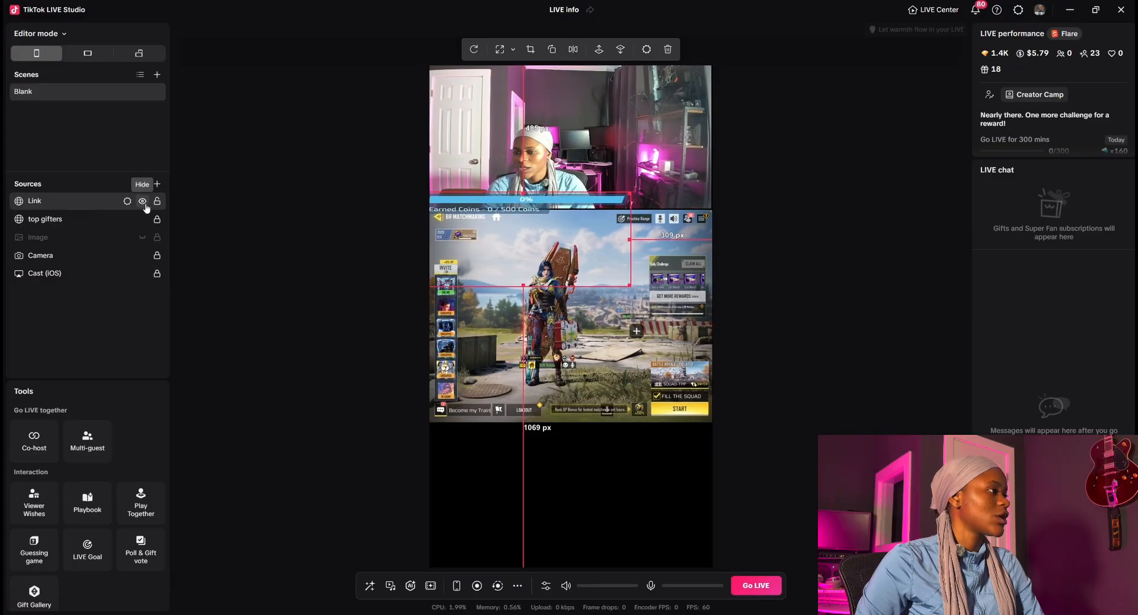
pyautogui.click(141, 202)
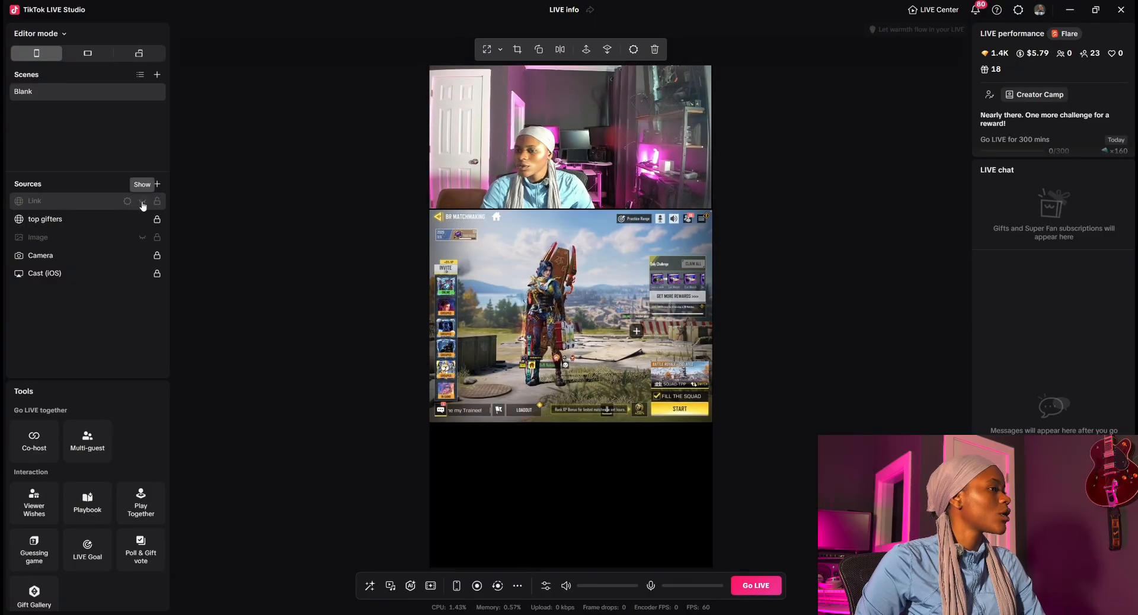
# Step: Show the hidden Link source with the coins bar again and rename it "gift goal"
pyautogui.click(142, 202)
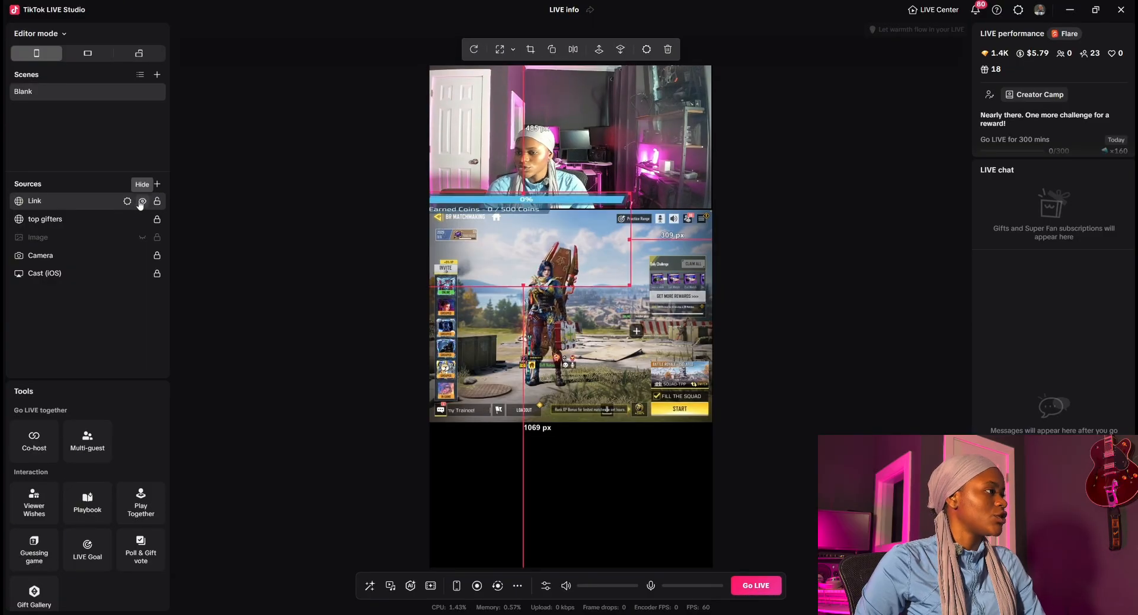
pyautogui.doubleClick(48, 202)
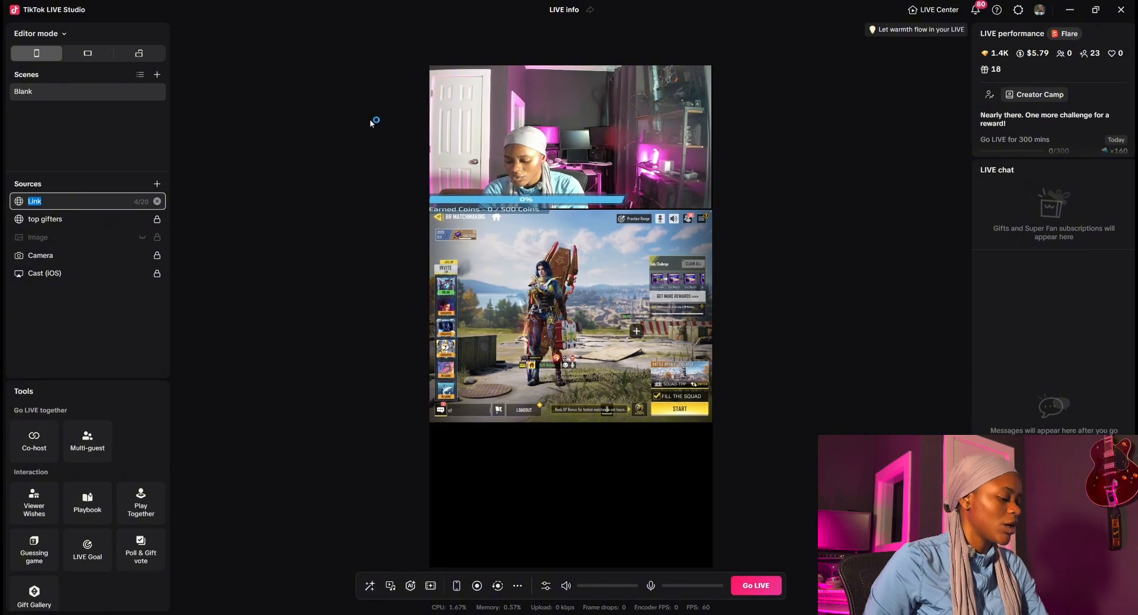
pyautogui.write('gift')
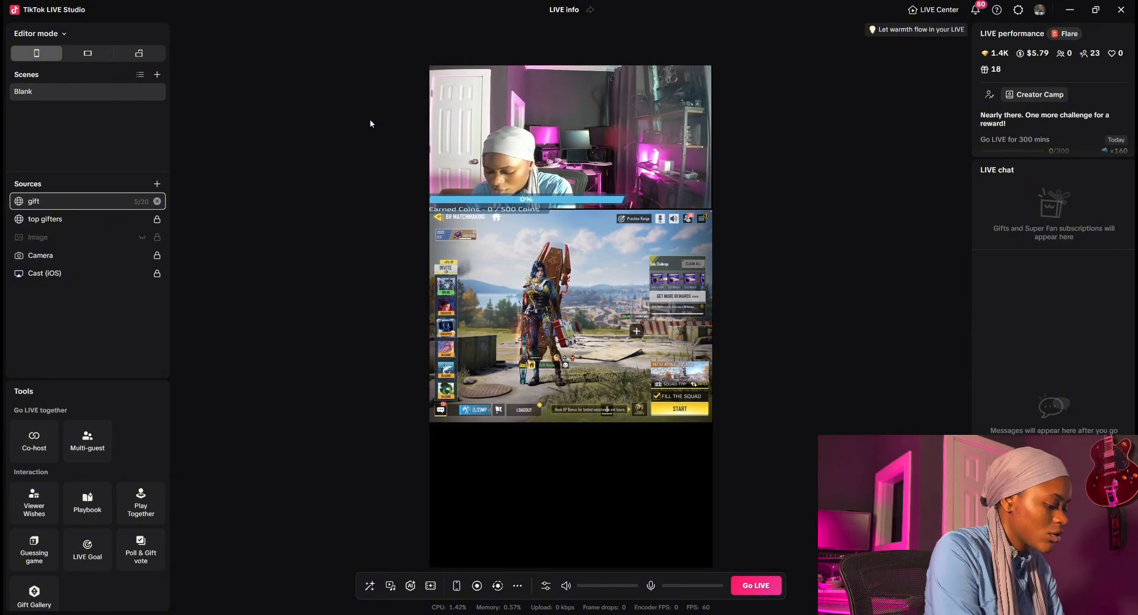
pyautogui.write(' goa')
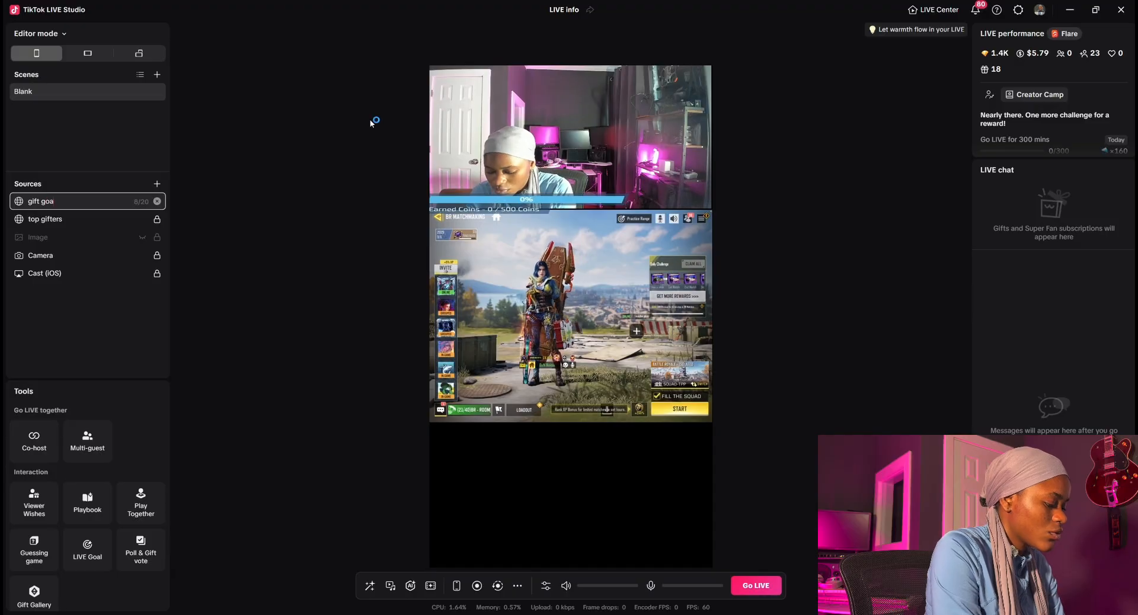
pyautogui.write('l')
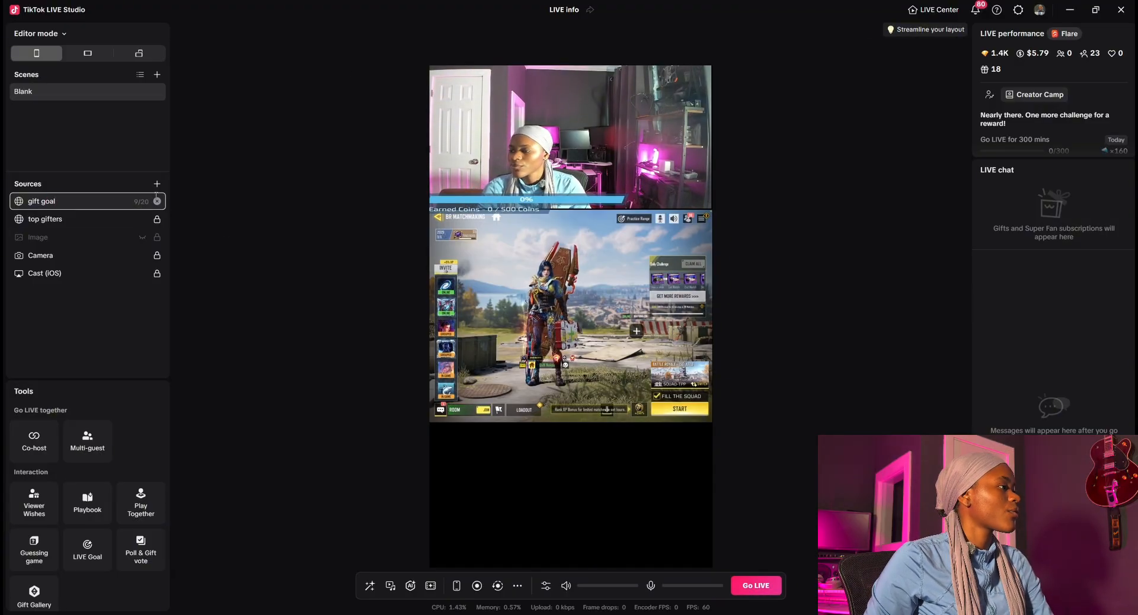
pyautogui.press('Return')
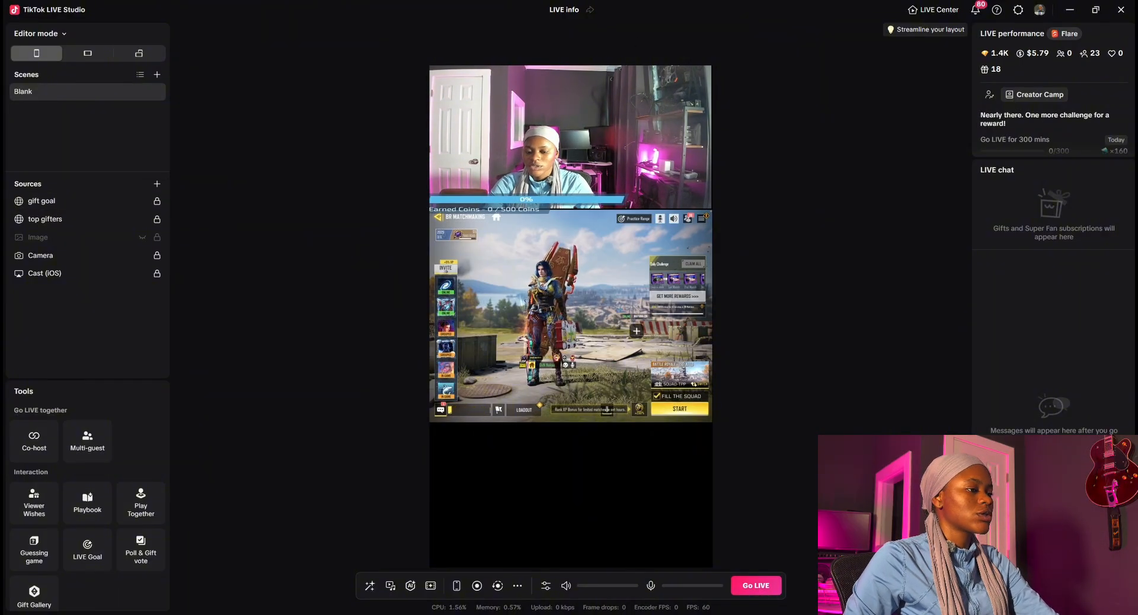
# Step: Switch to TikFinity, set the Coins Earned goal to 10000, and return to TikTok LIVE Studio
pyautogui.moveTo(738, 614)
pyautogui.click(738, 578)
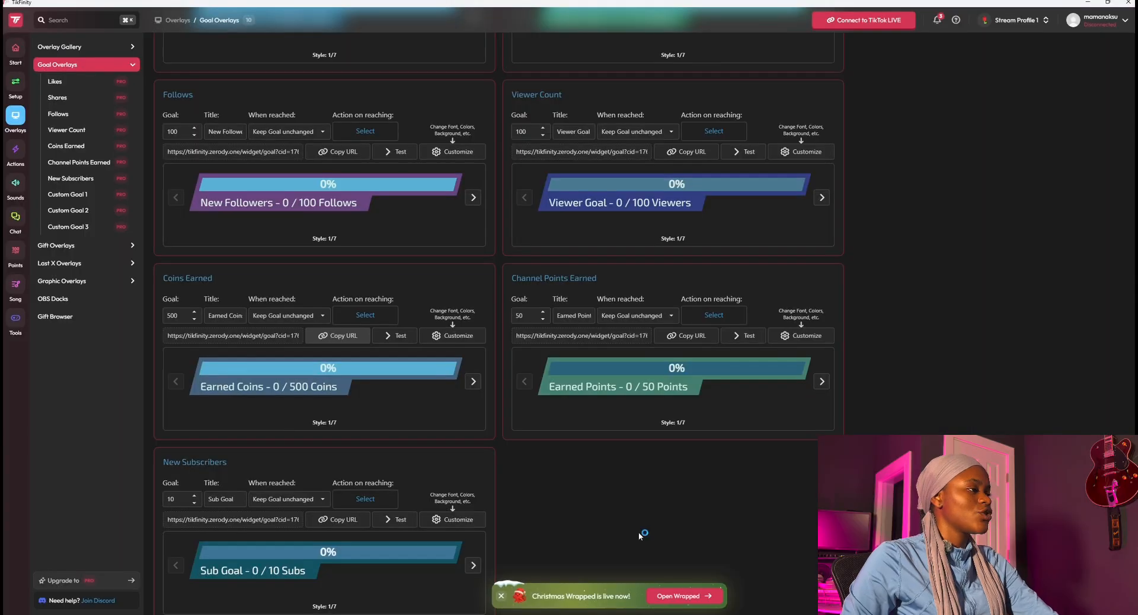
pyautogui.doubleClick(185, 317)
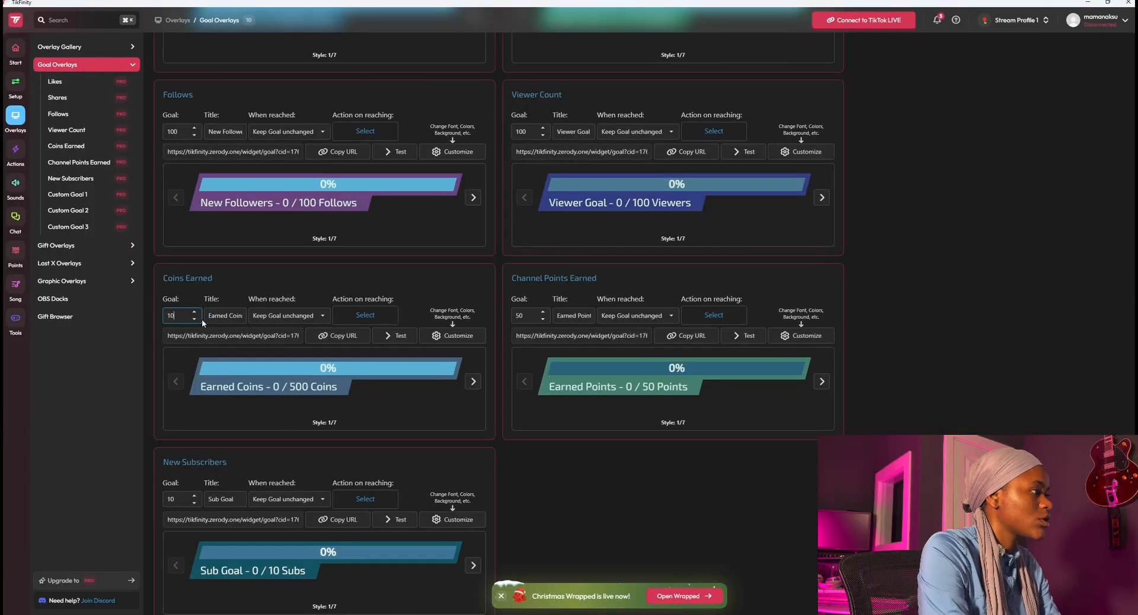
pyautogui.write('10000')
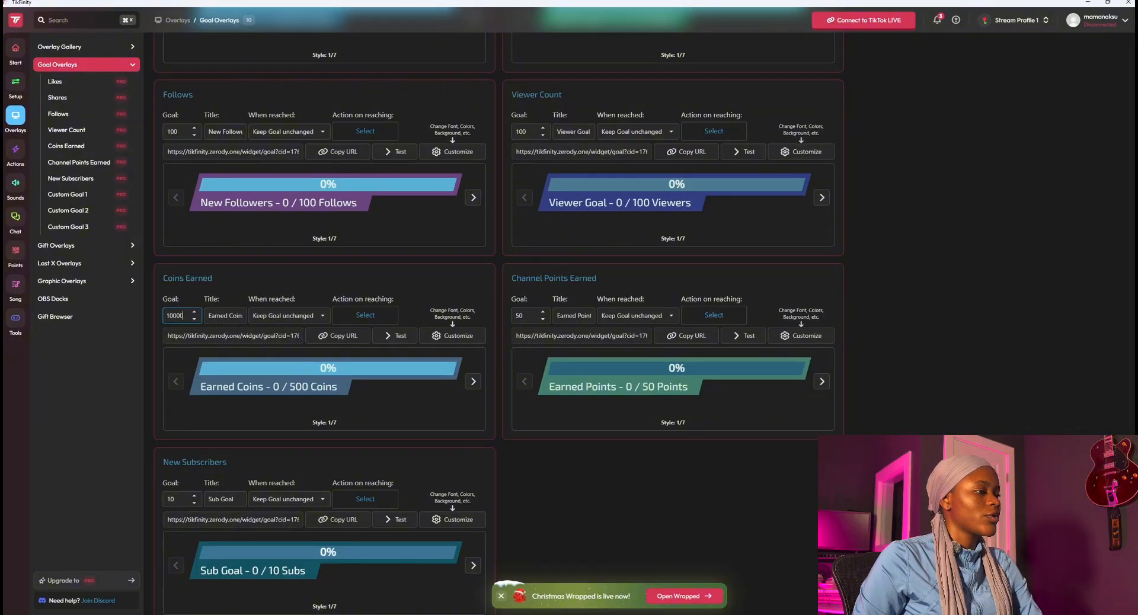
pyautogui.click(677, 614)
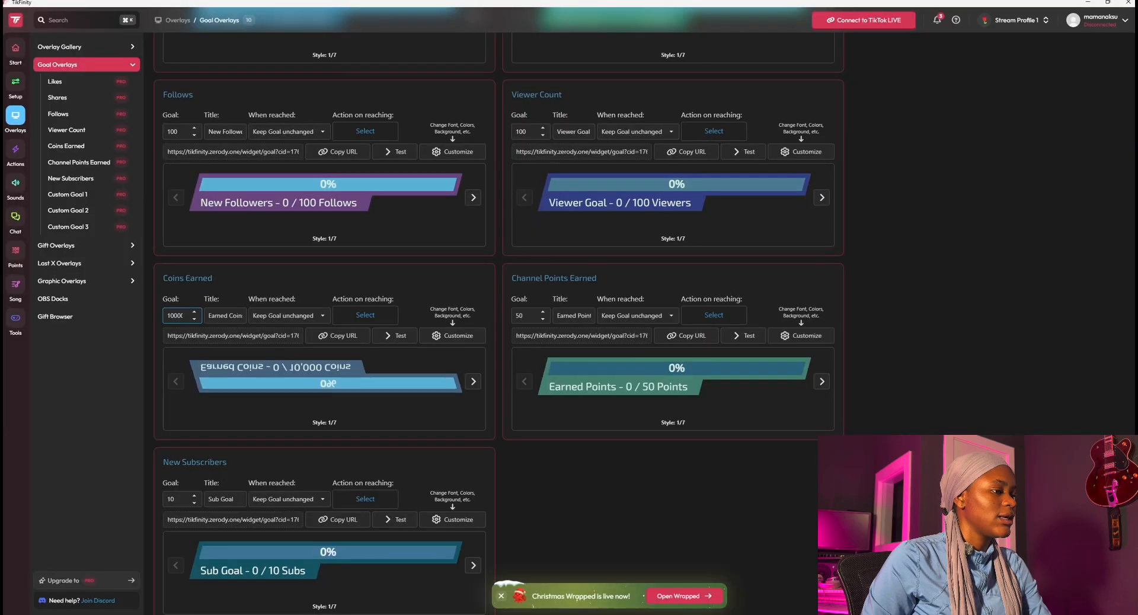
pyautogui.click(737, 577)
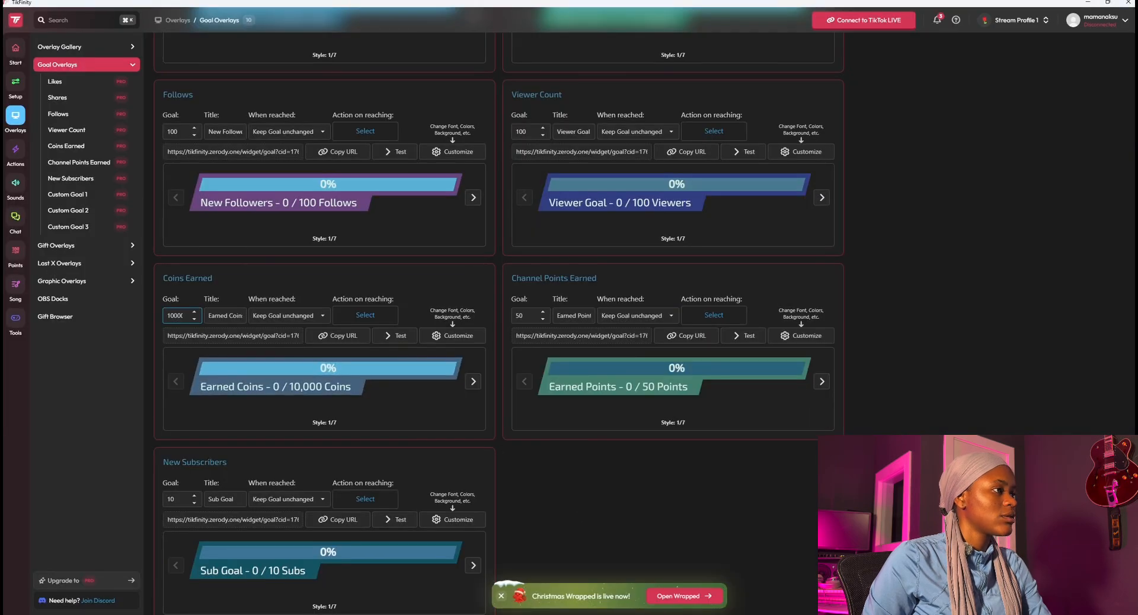
pyautogui.hotkey('alt', 'Tab')
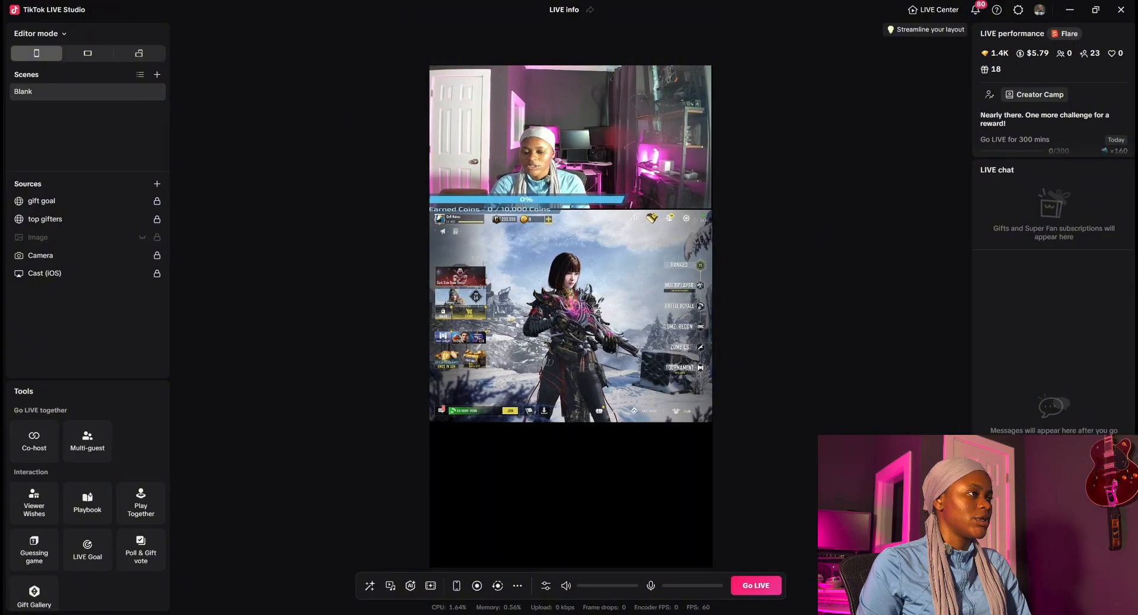
# Step: Switch back to TikFinity and look through the Gift Overlays and Last X Overlays available for the stream
pyautogui.moveTo(738, 614)
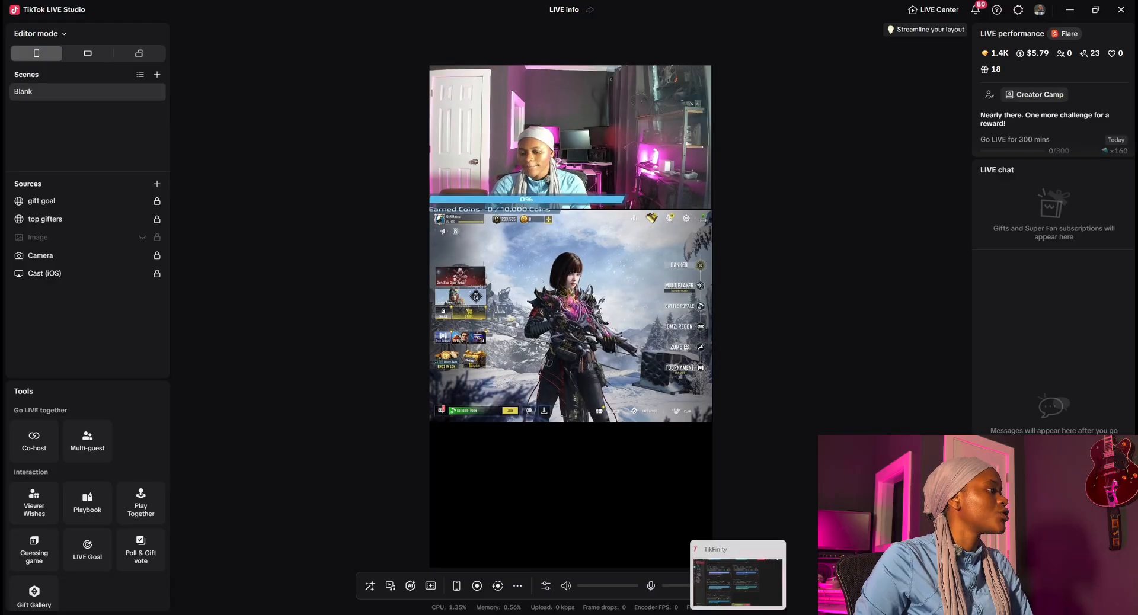
pyautogui.click(738, 583)
pyautogui.scroll(-1, 88, 254)
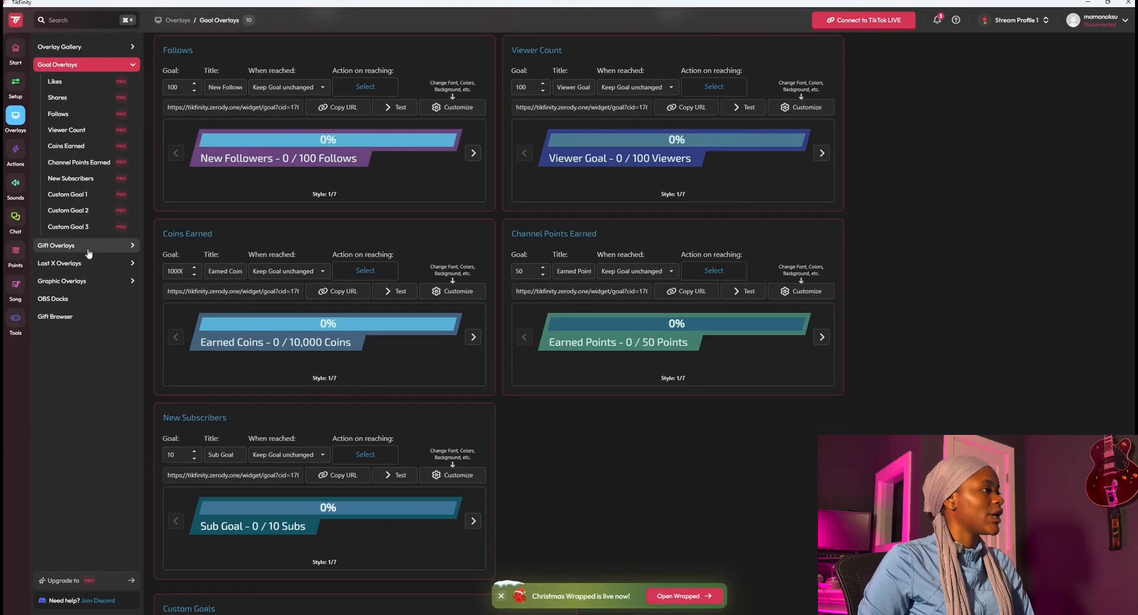
pyautogui.click(88, 248)
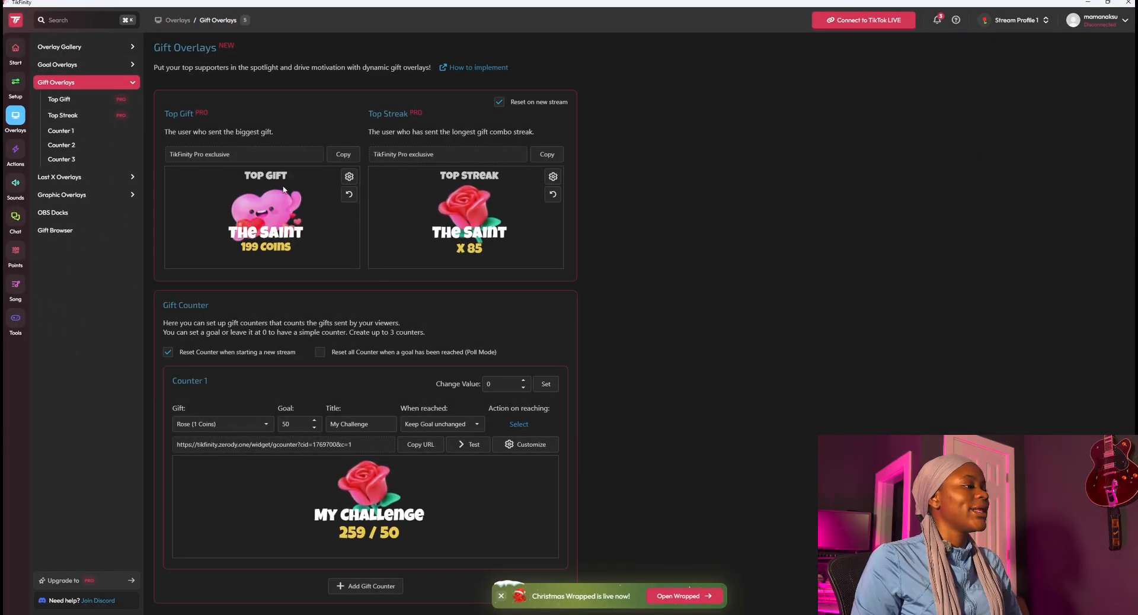
pyautogui.scroll(-1, 277, 184)
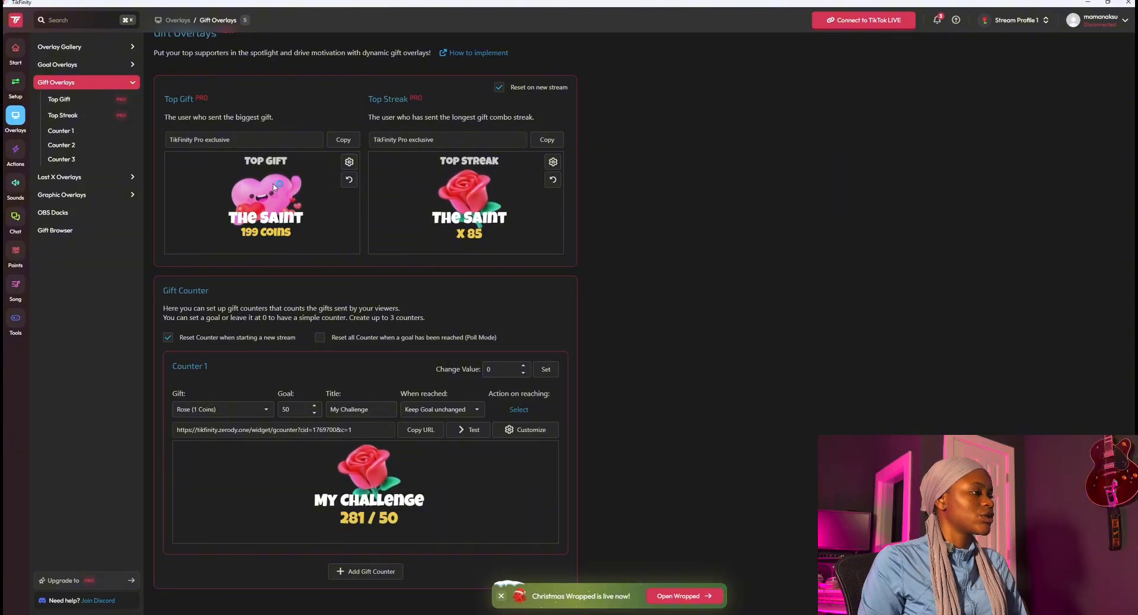
pyautogui.scroll(1, 287, 184)
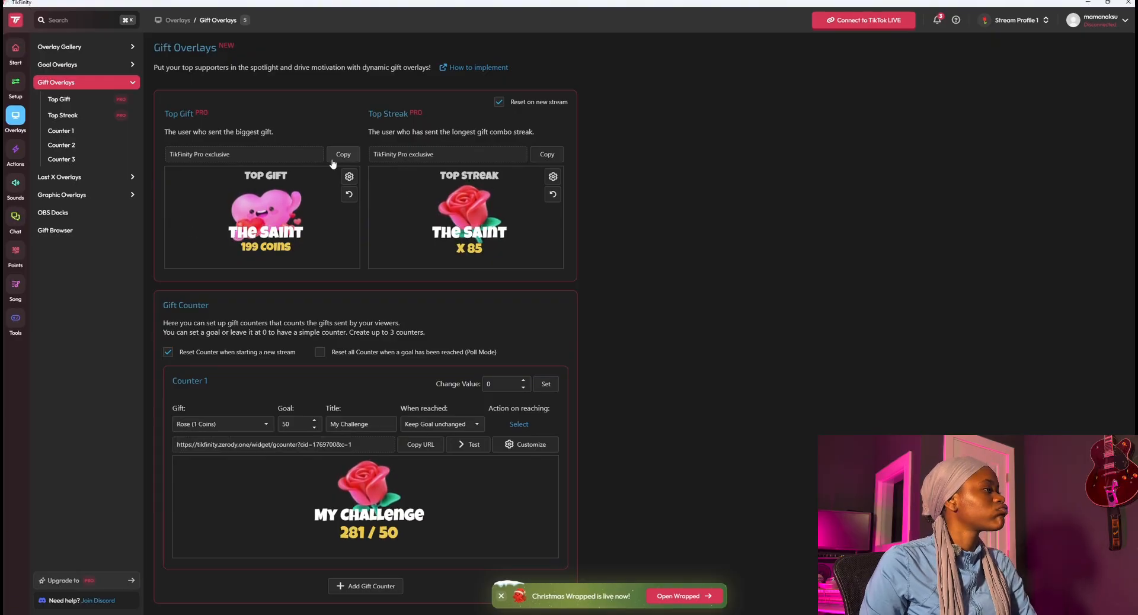
pyautogui.click(83, 184)
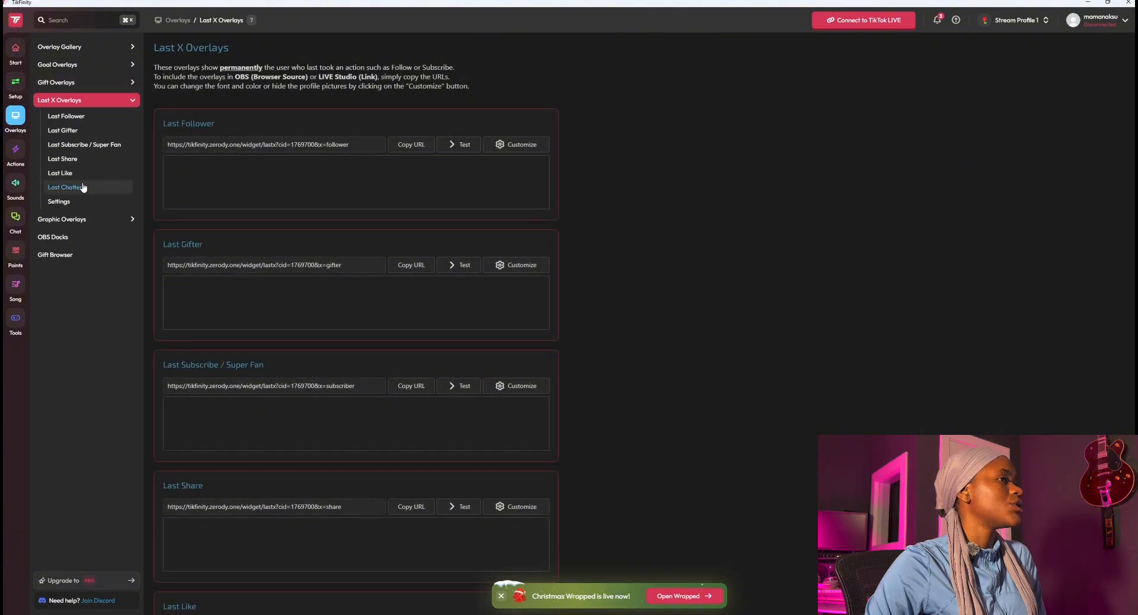
pyautogui.scroll(-4, 211, 193)
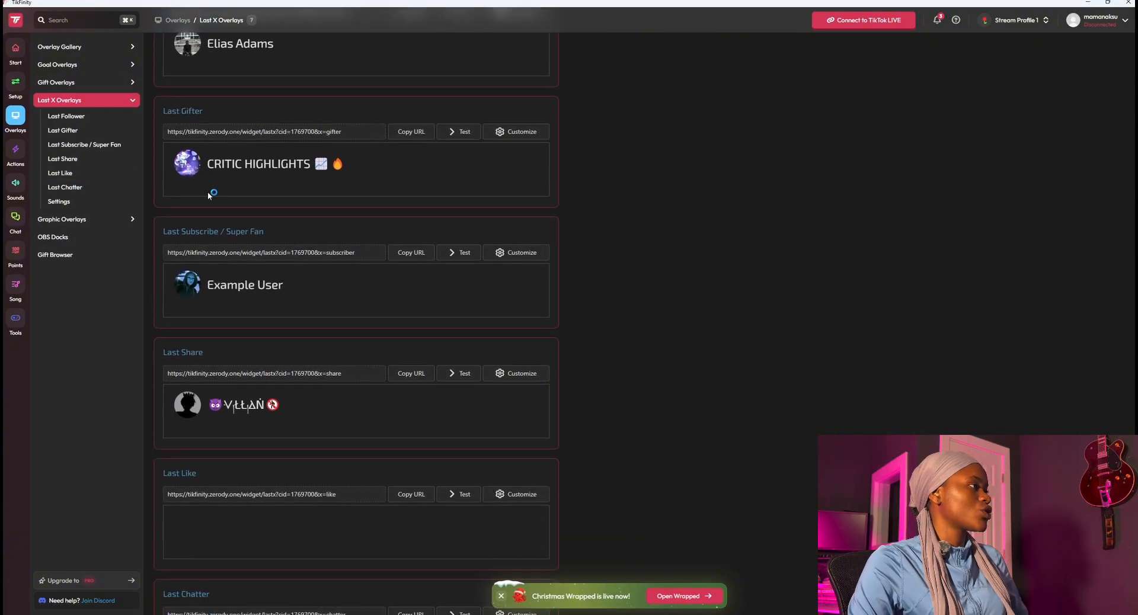
pyautogui.scroll(-2, 144, 199)
pyautogui.scroll(6, 142, 196)
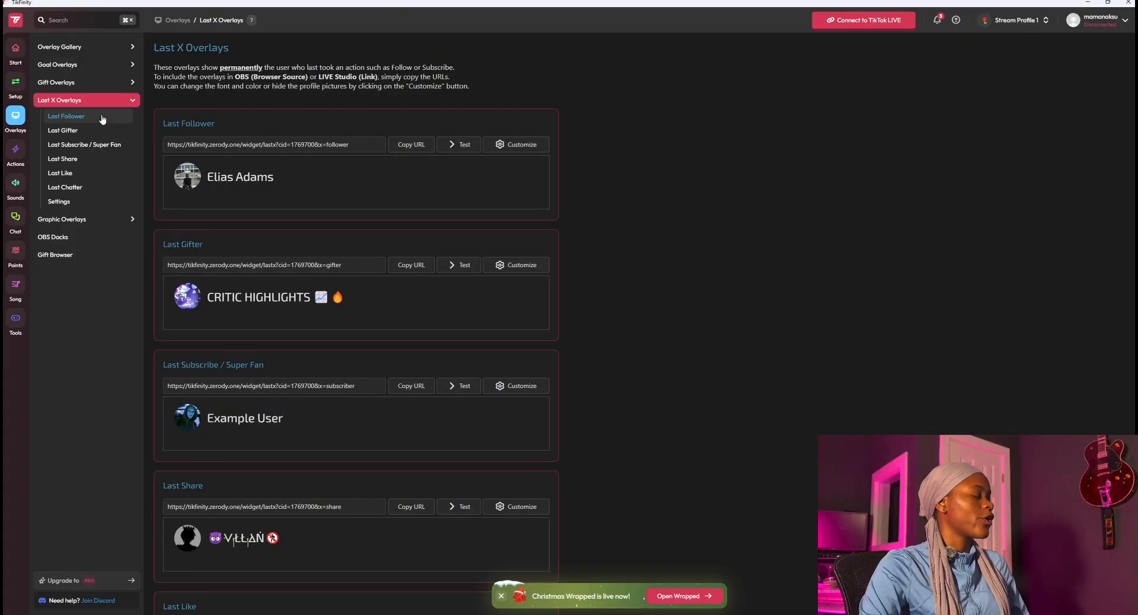
pyautogui.click(57, 64)
# Step: Open the Sound Alerts settings and delete the Hand Hearts (100 Coins) alert
pyautogui.click(15, 182)
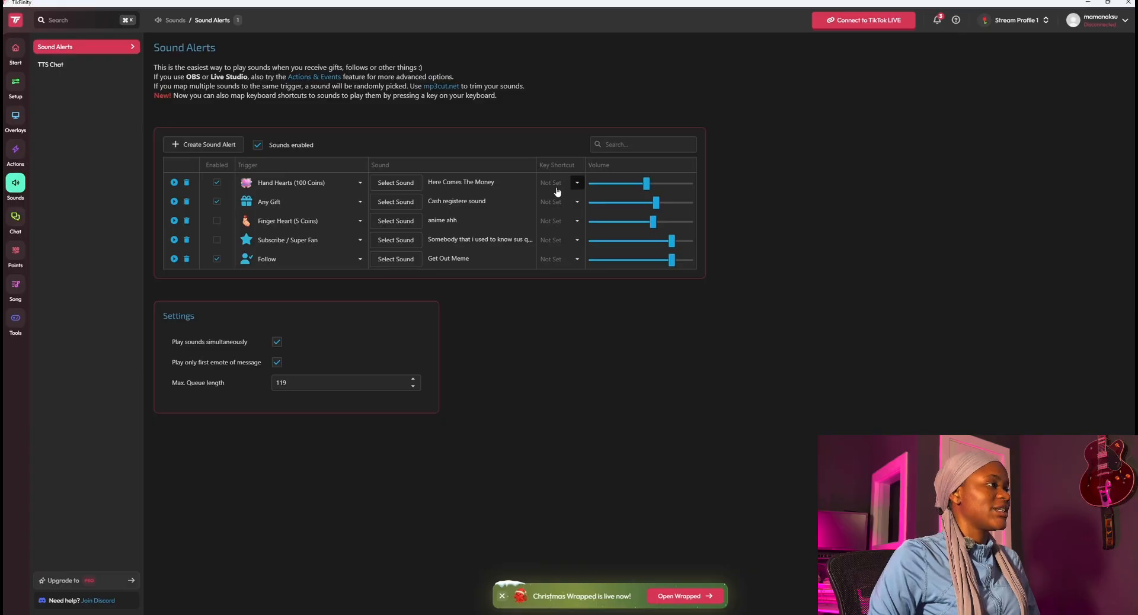
pyautogui.click(186, 183)
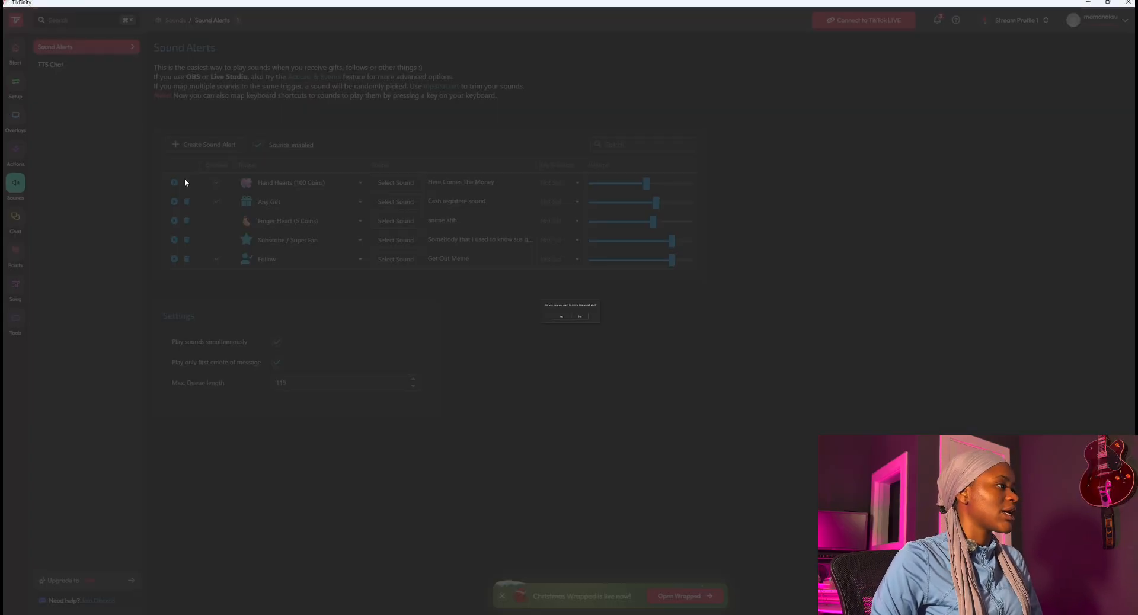
pyautogui.click(560, 324)
# Step: Create a new sound alert and choose Hand Hearts (100 Coins) as its trigger
pyautogui.click(231, 147)
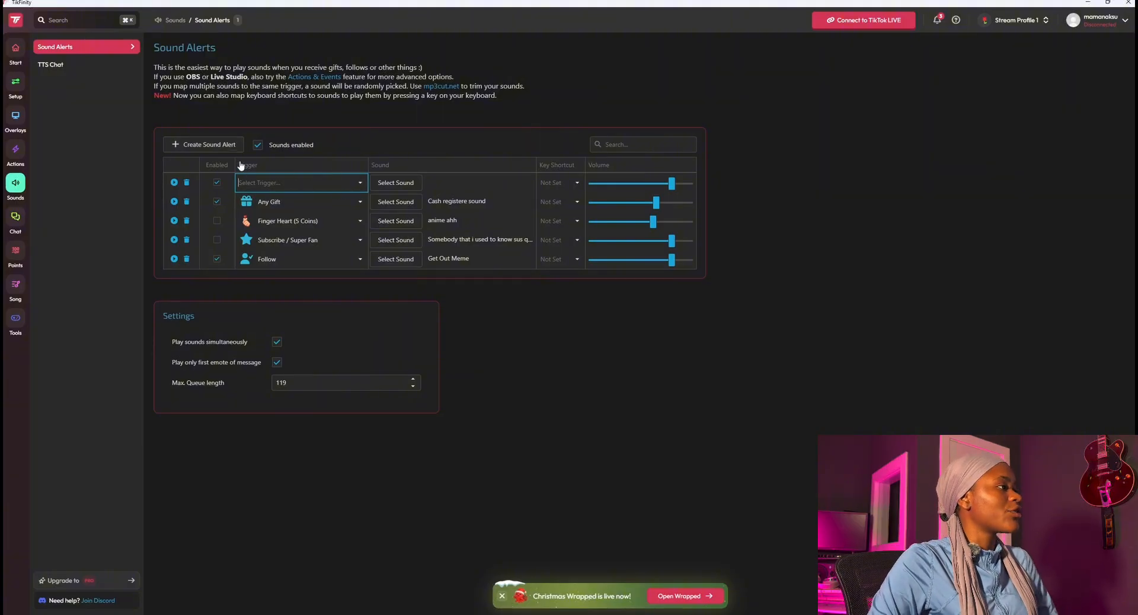
pyautogui.click(357, 186)
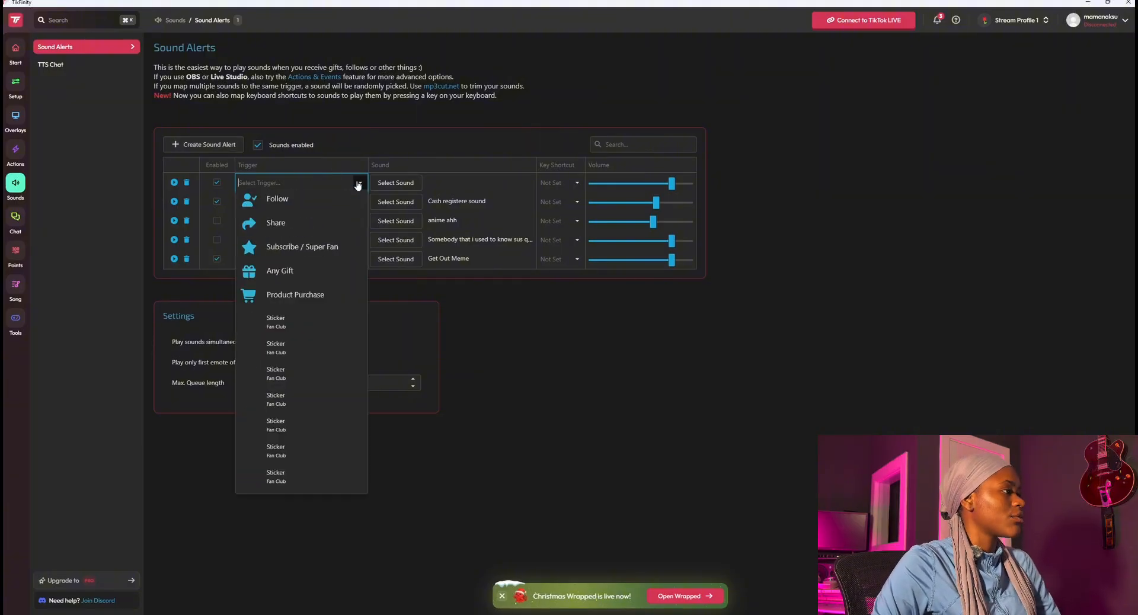
pyautogui.scroll(-5, 300, 273)
pyautogui.scroll(-8, 301, 277)
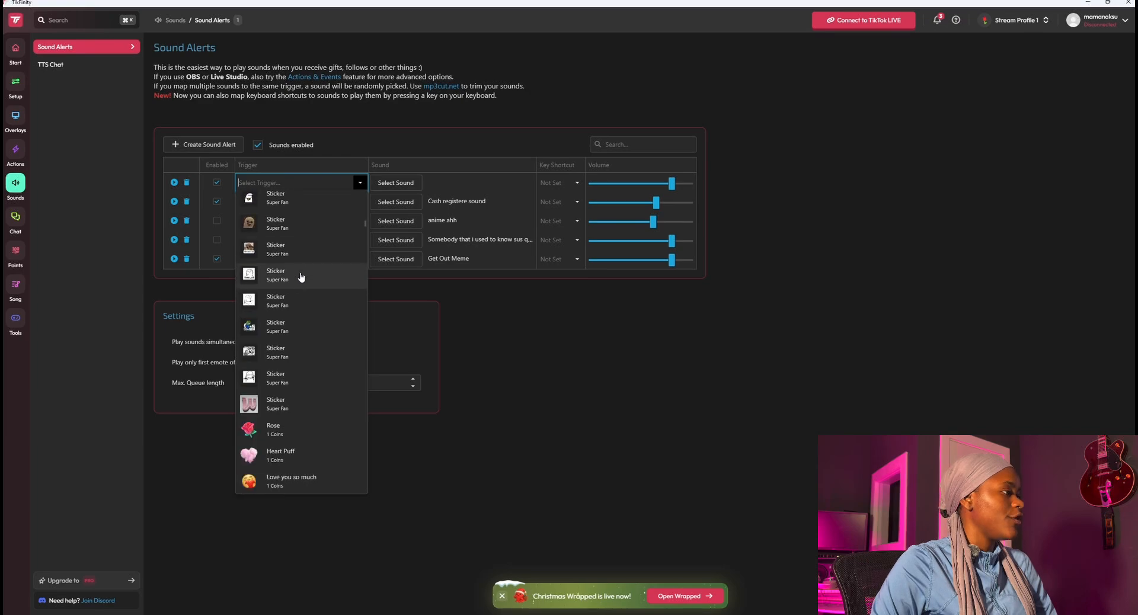
pyautogui.scroll(8, 301, 277)
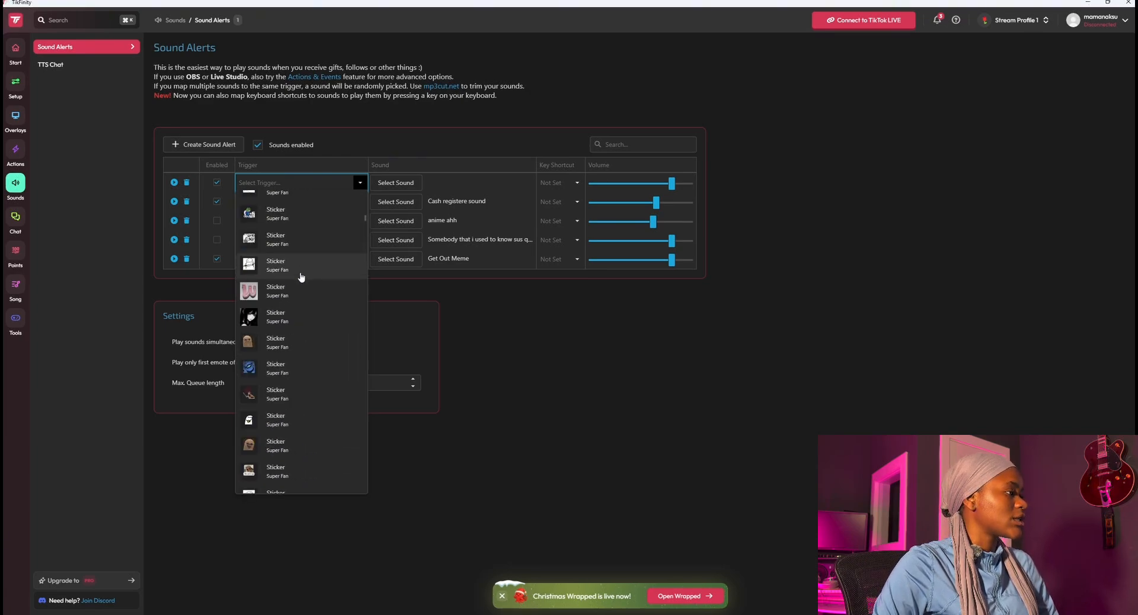
pyautogui.scroll(-10, 301, 277)
pyautogui.click(299, 275)
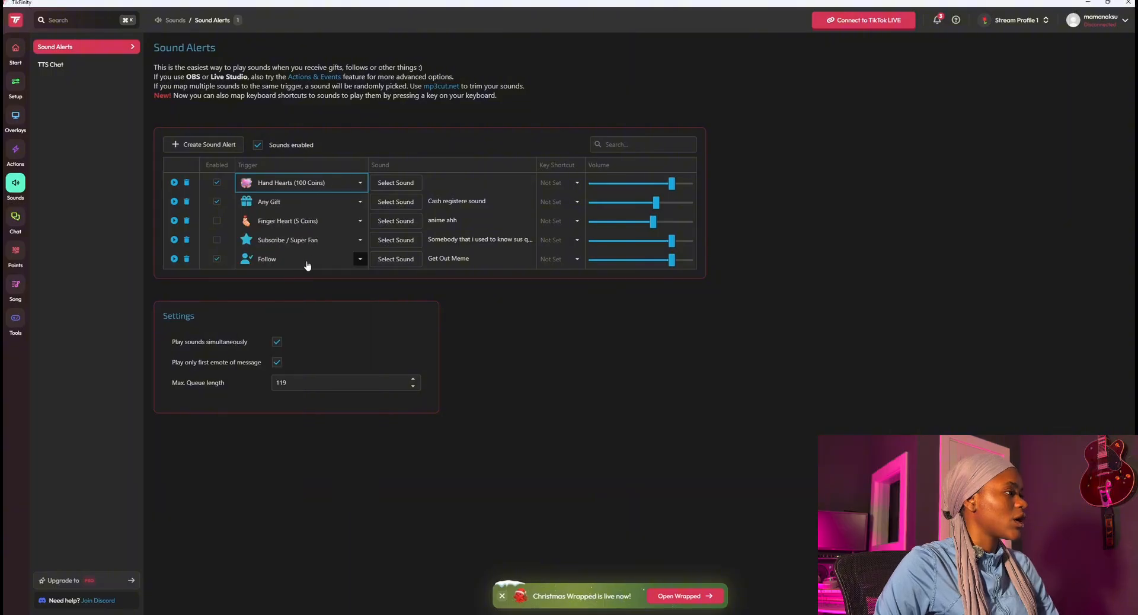
# Step: Open the Sound Library for the Hand Hearts alert and look over the listed sounds and the option to upload an audio file
pyautogui.click(391, 183)
pyautogui.scroll(-3, 584, 250)
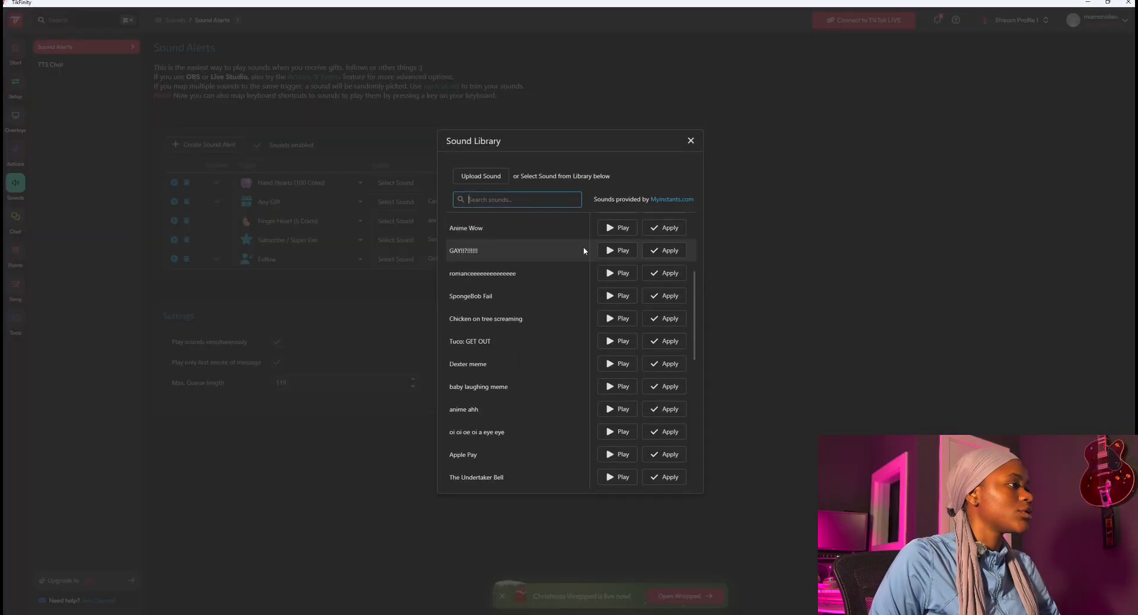
pyautogui.scroll(3, 584, 251)
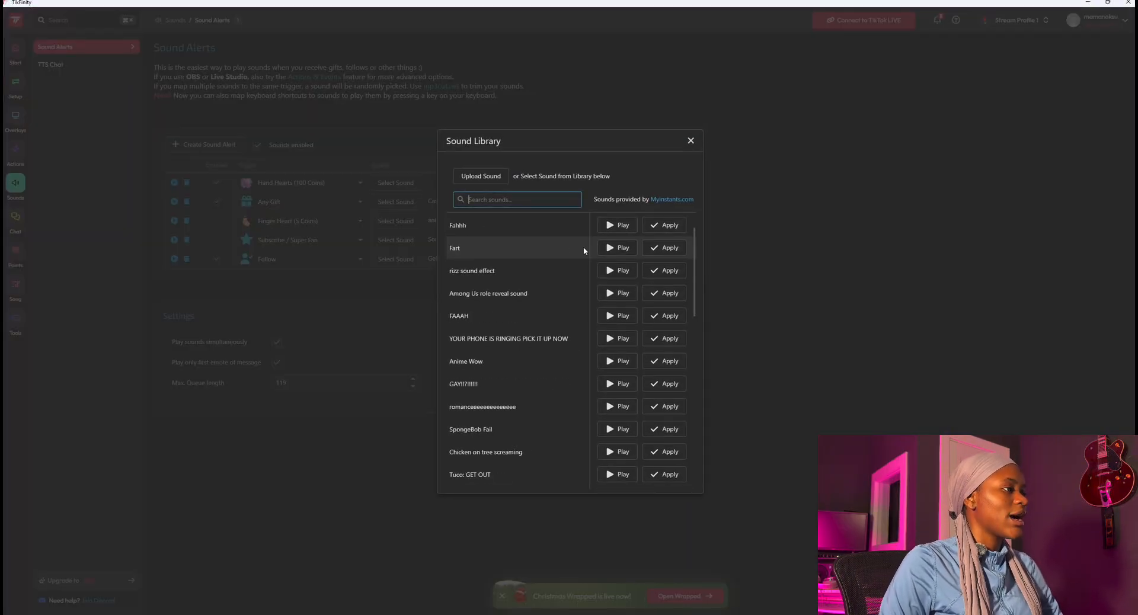
pyautogui.click(481, 176)
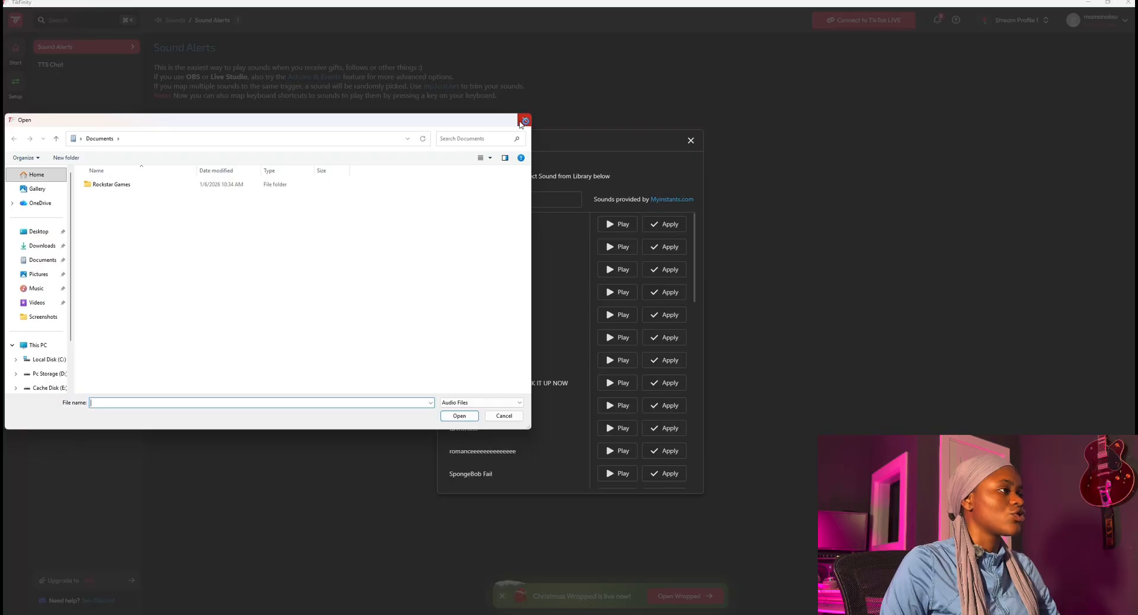
pyautogui.click(524, 121)
pyautogui.scroll(-2, 565, 253)
pyautogui.scroll(2, 565, 252)
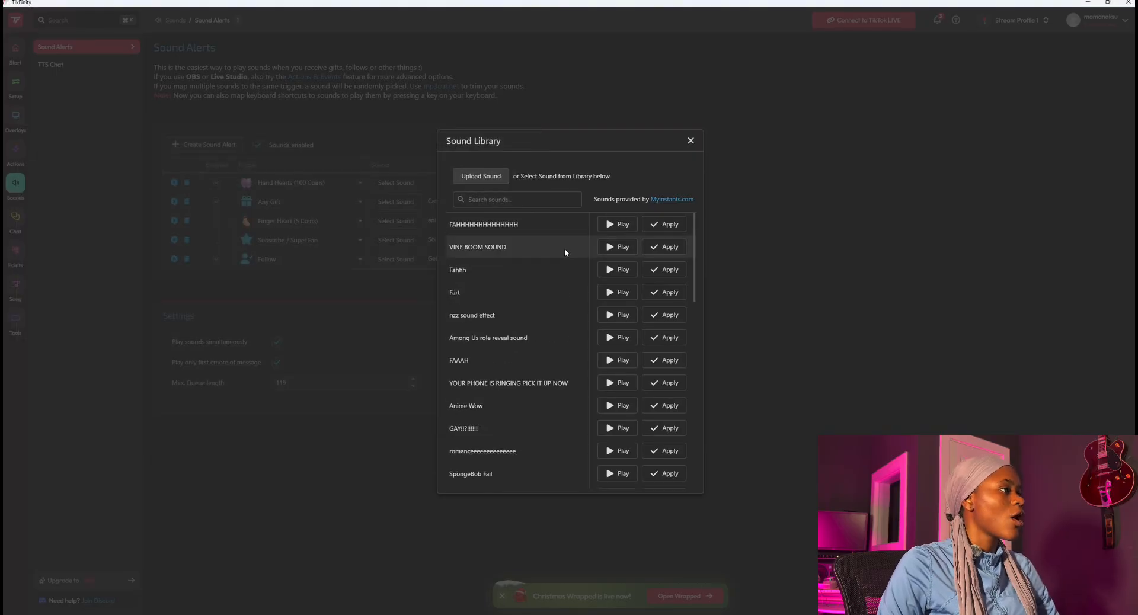
# Step: Search the Sound Library for "here comes th", preview "Here Comes The Money" and apply it to the Hand Hearts alert
pyautogui.click(544, 194)
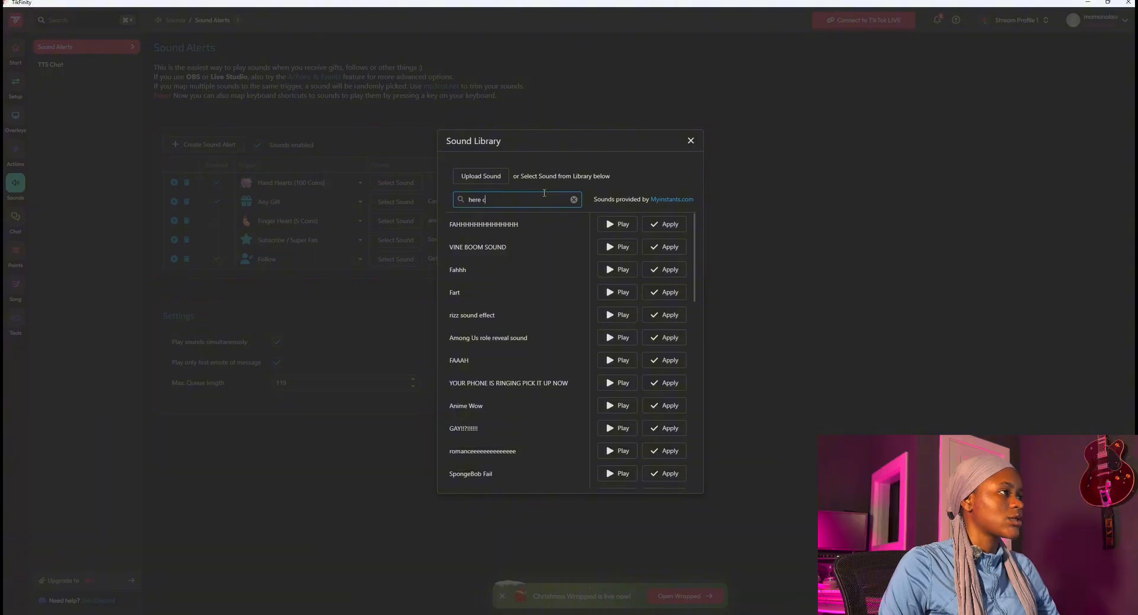
pyautogui.write('here comes th')
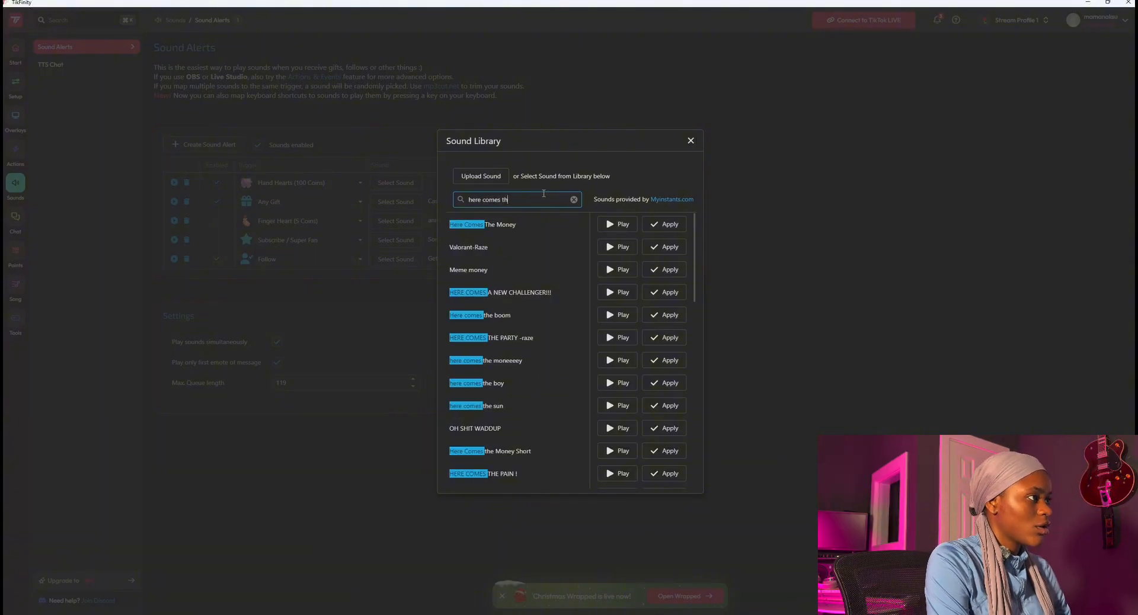
pyautogui.click(605, 228)
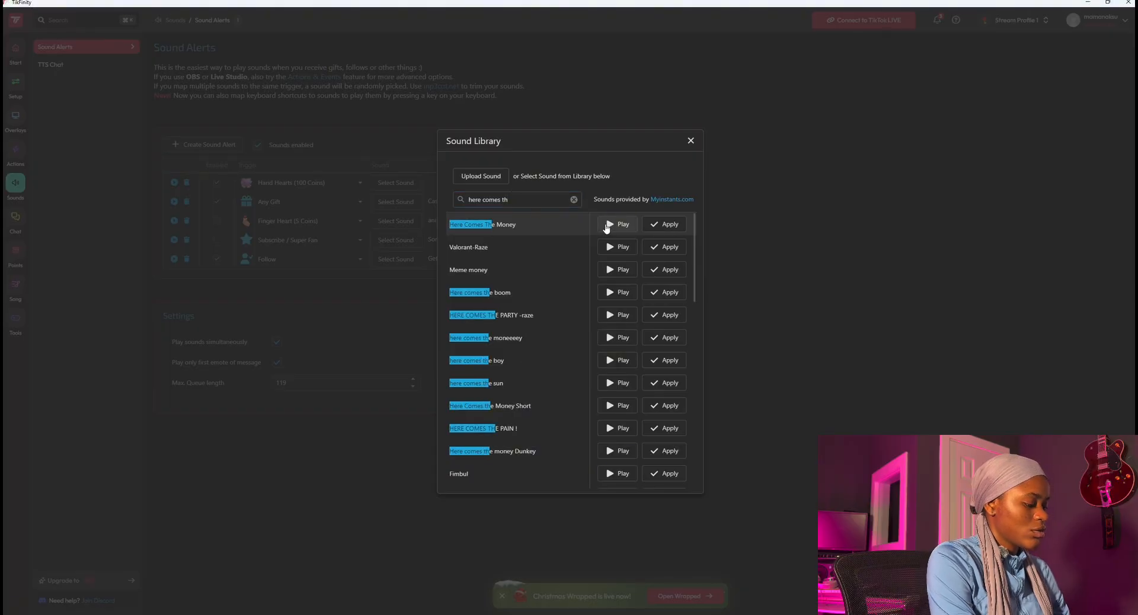
pyautogui.click(660, 225)
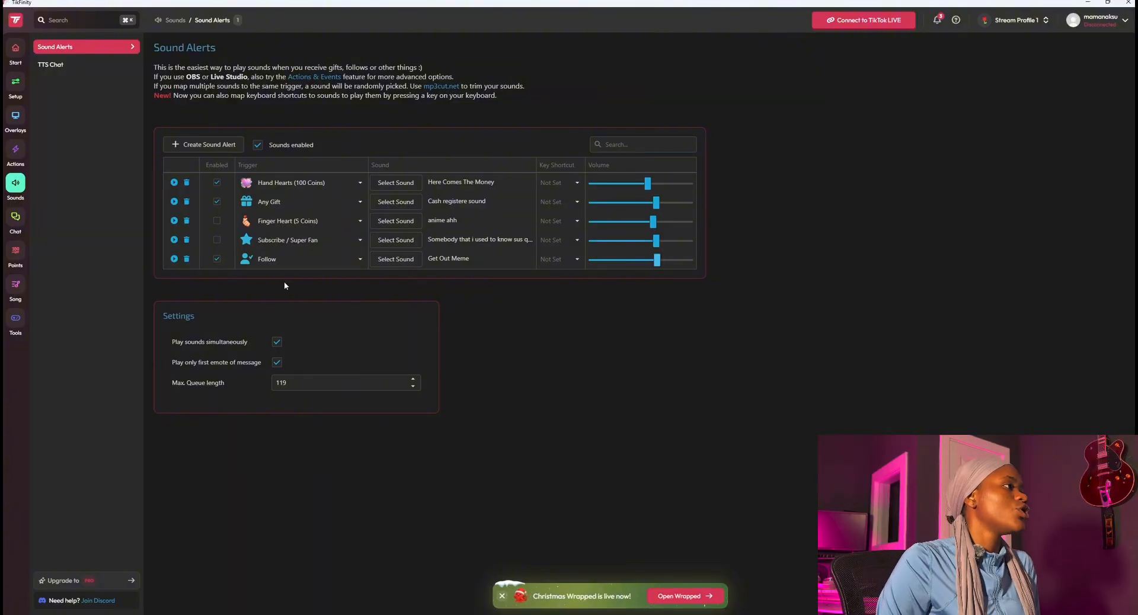
# Step: Open the TTS Chat settings and look through the available text-to-speech languages, keeping English (United States)
pyautogui.click(89, 65)
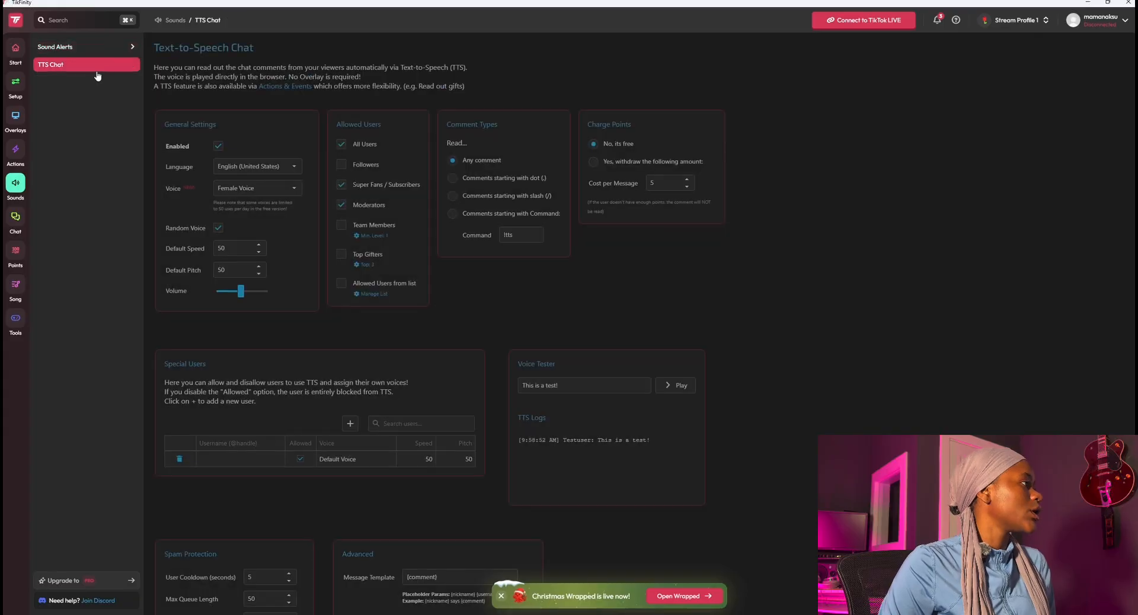
pyautogui.scroll(-1, 253, 124)
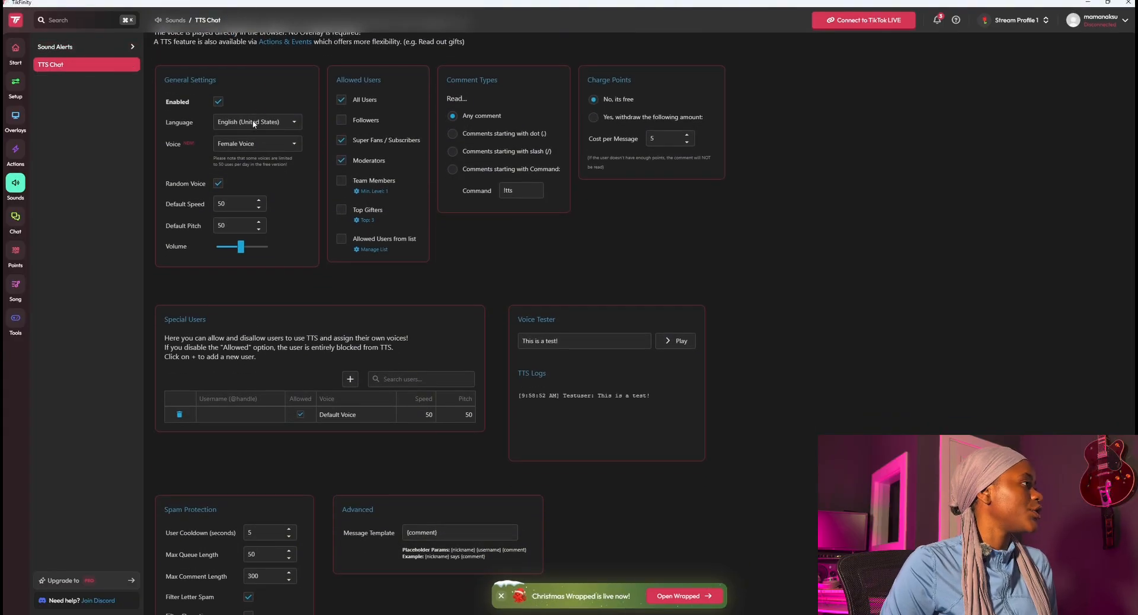
pyautogui.scroll(1, 279, 109)
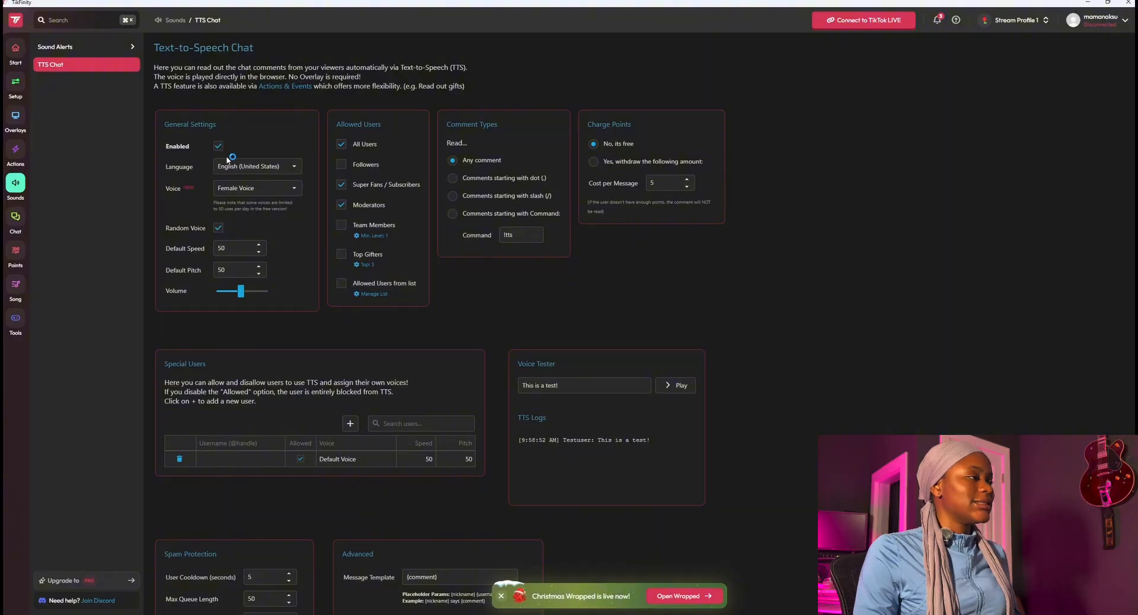
pyautogui.click(291, 171)
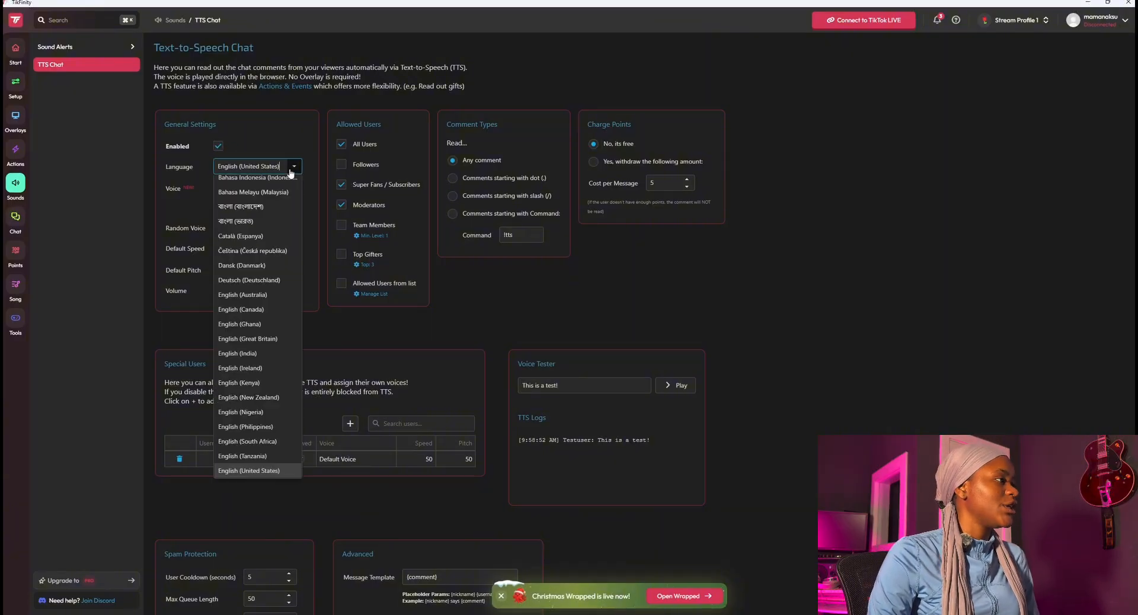
pyautogui.scroll(-5, 284, 196)
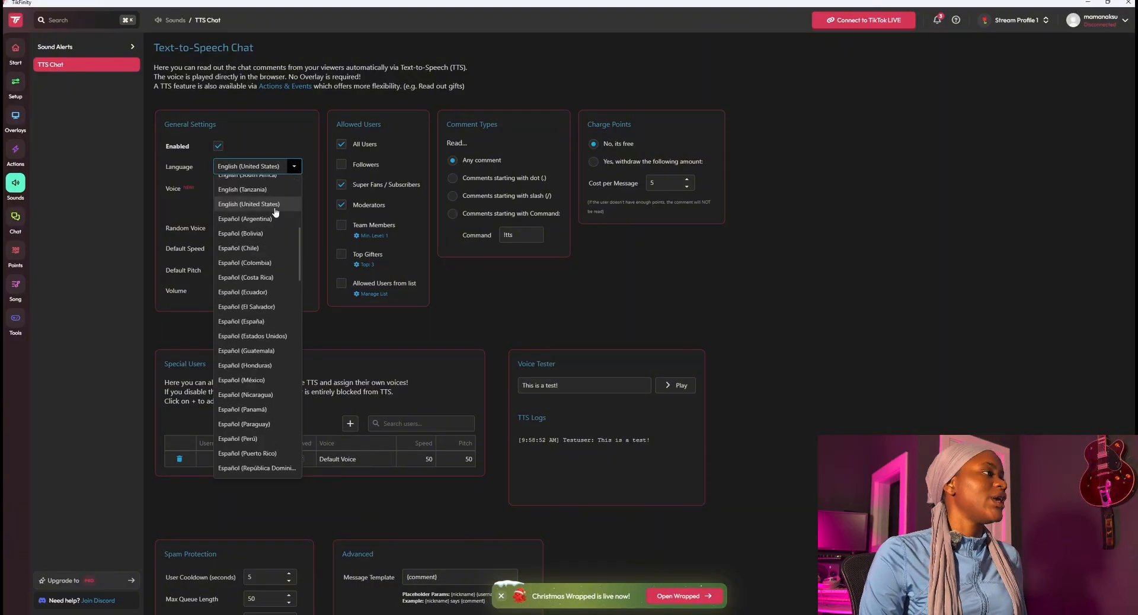
pyautogui.scroll(4, 275, 211)
pyautogui.scroll(2, 275, 211)
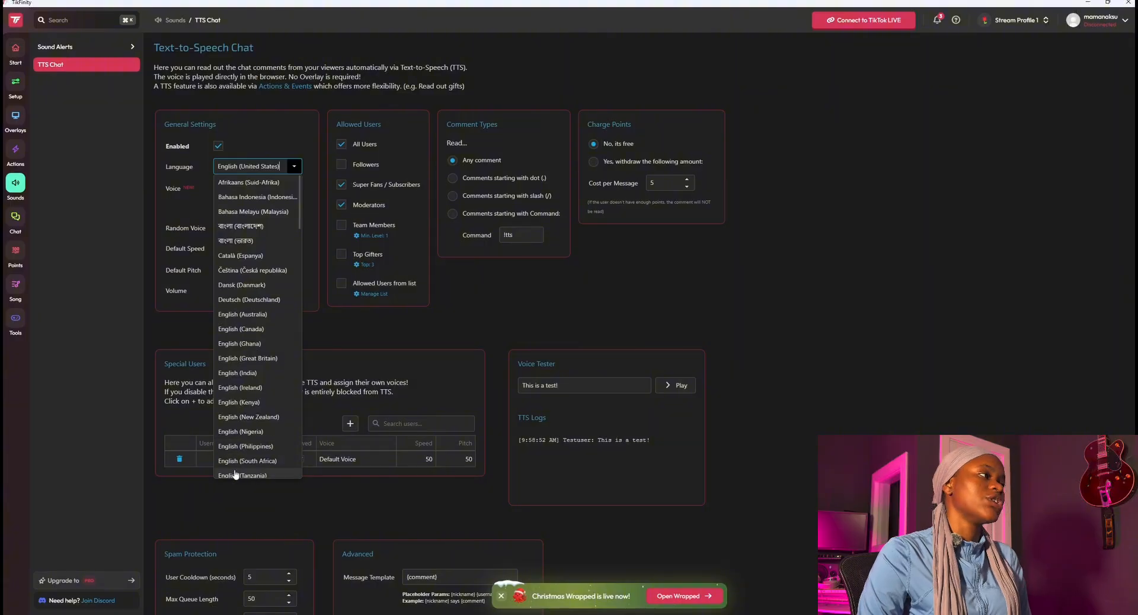
pyautogui.scroll(-2, 249, 422)
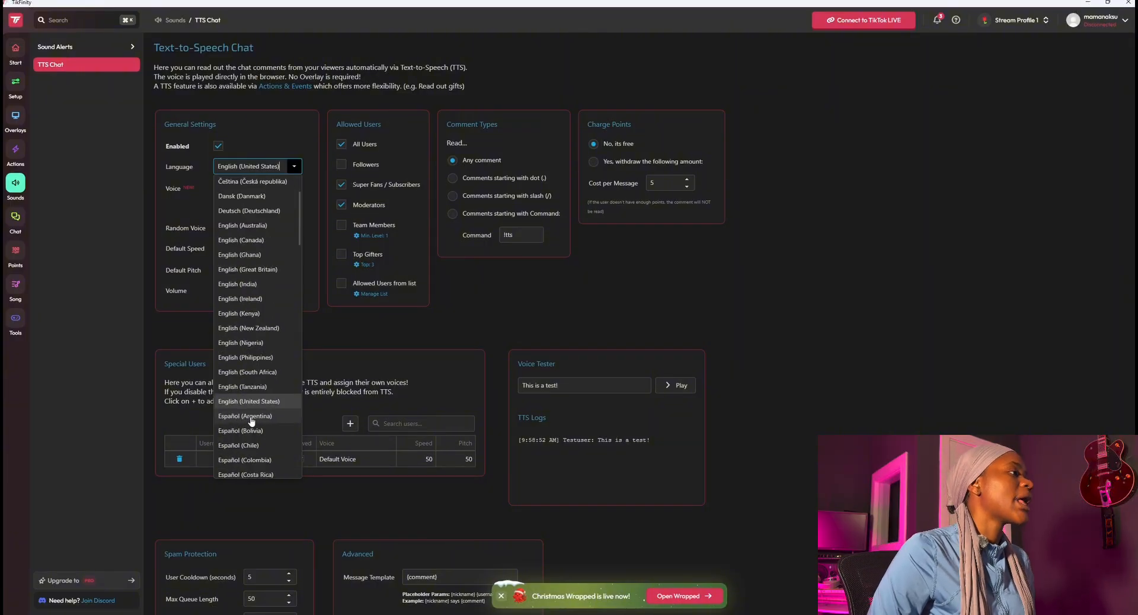
pyautogui.scroll(2, 246, 434)
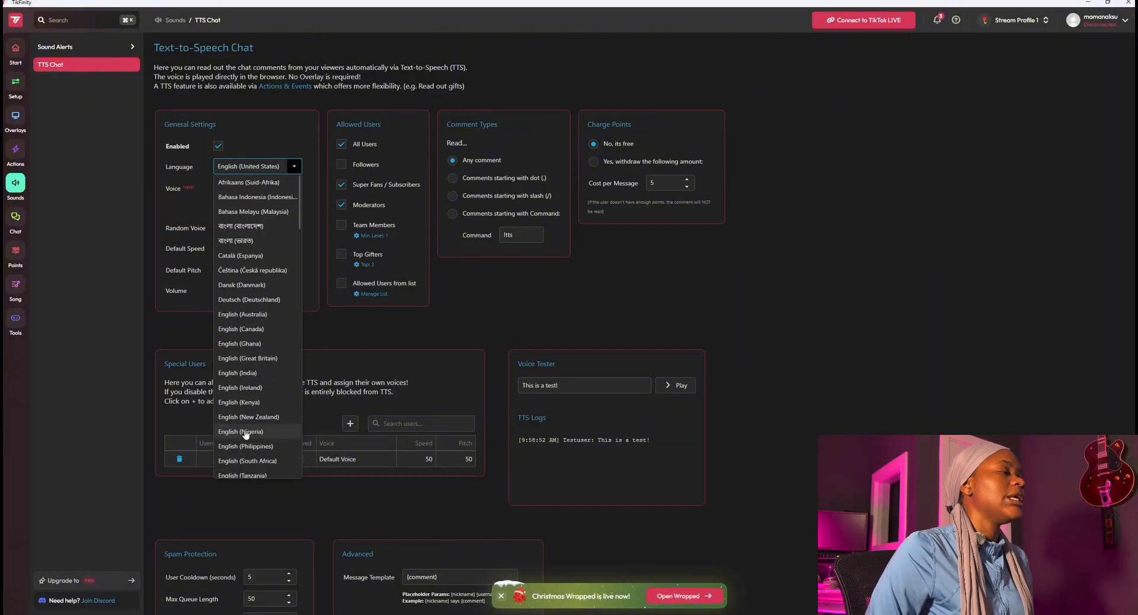
pyautogui.click(294, 168)
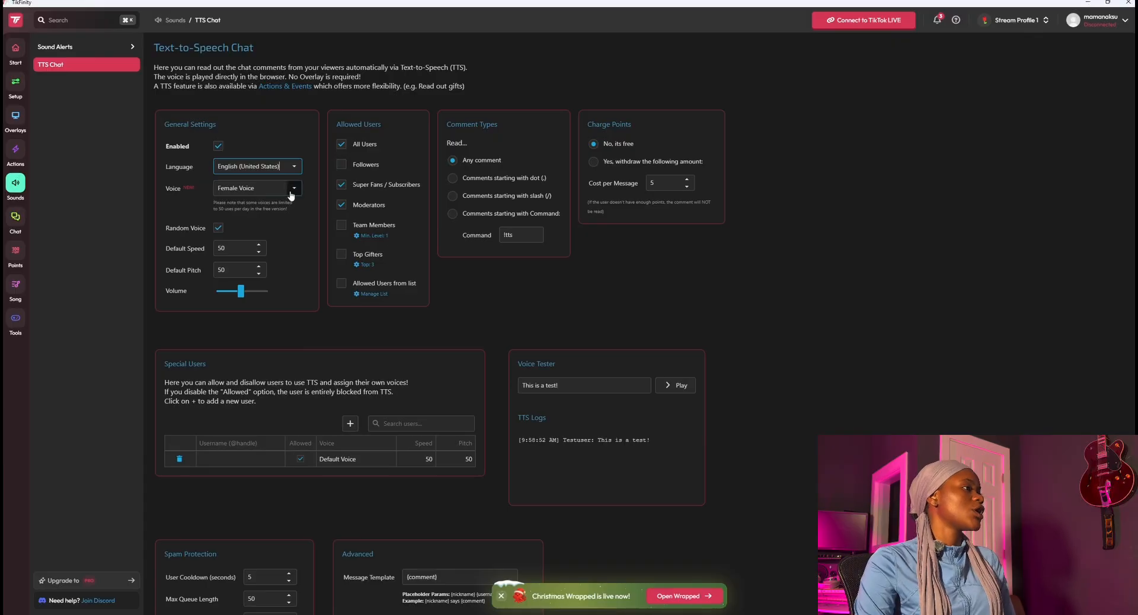
# Step: Choose Female Voice as the text-to-speech voice and adjust the volume to just under the middle of its range
pyautogui.click(292, 189)
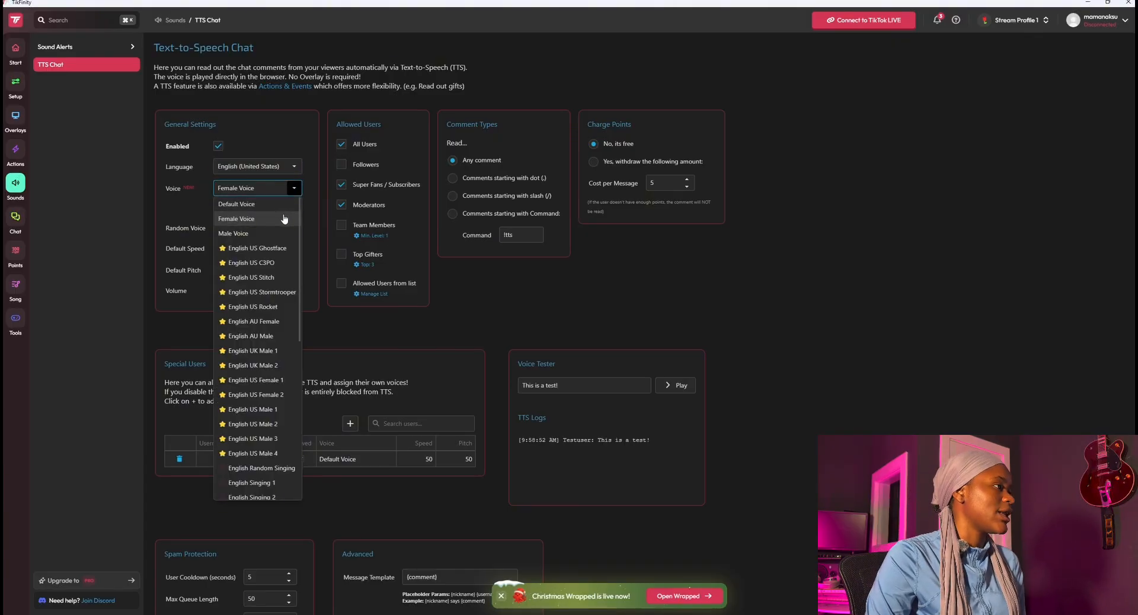
pyautogui.click(283, 219)
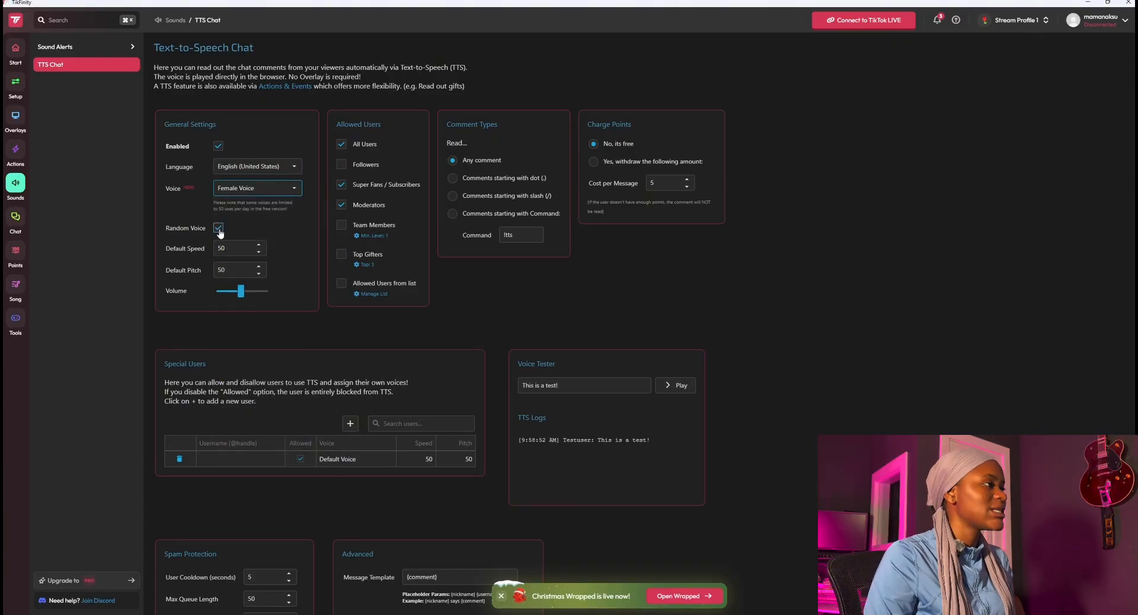
pyautogui.click(242, 296)
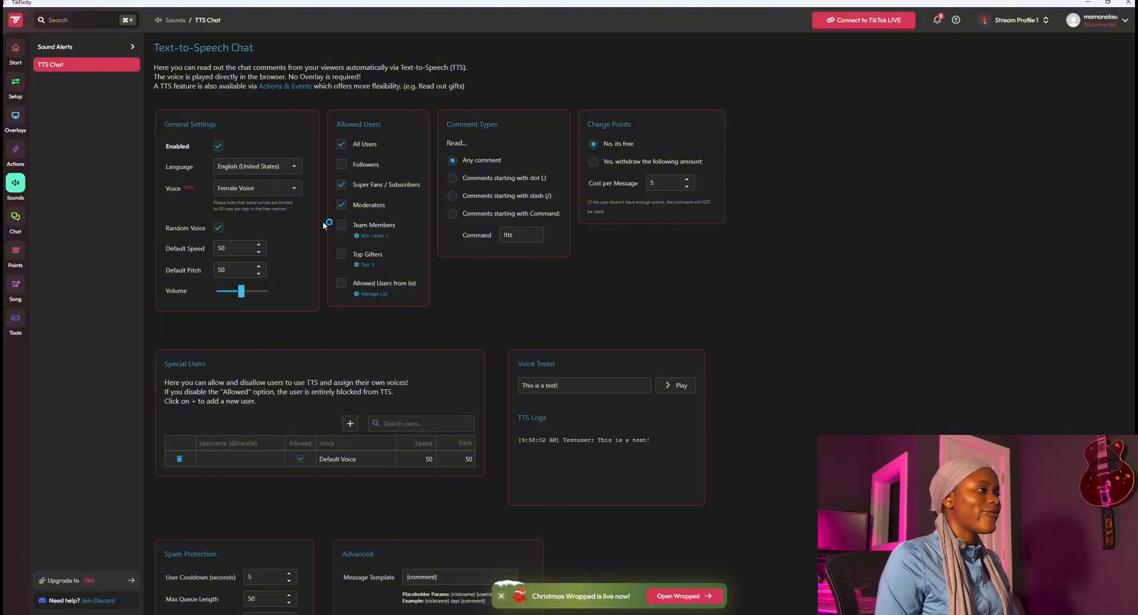
# Step: Turn the All Users permission for text-to-speech off and back on
pyautogui.click(341, 145)
pyautogui.click(342, 146)
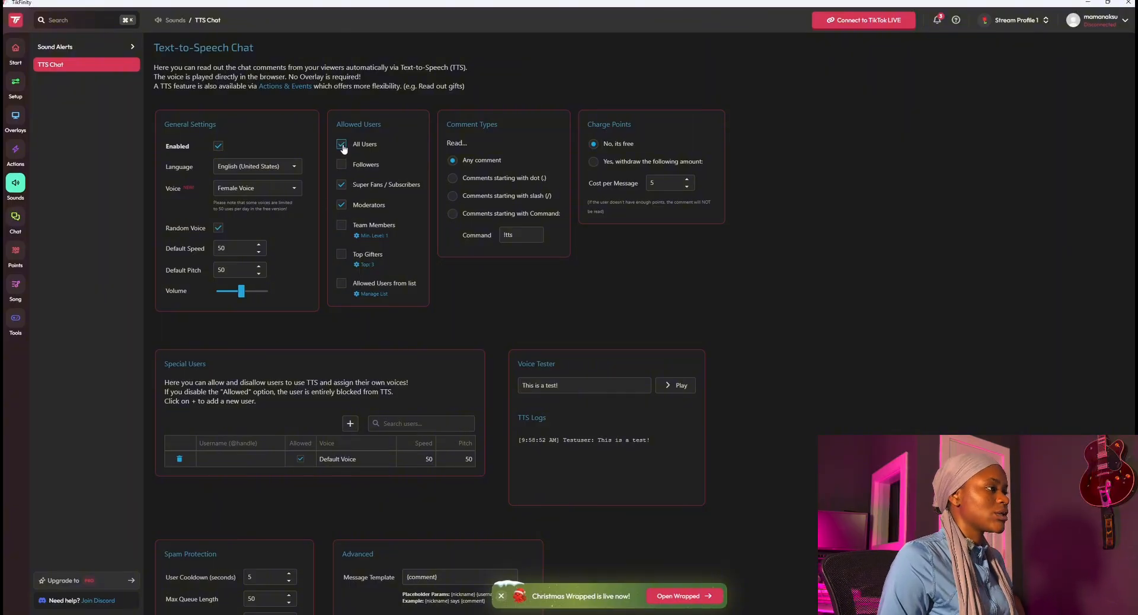
pyautogui.scroll(-1, 341, 196)
pyautogui.scroll(1, 341, 195)
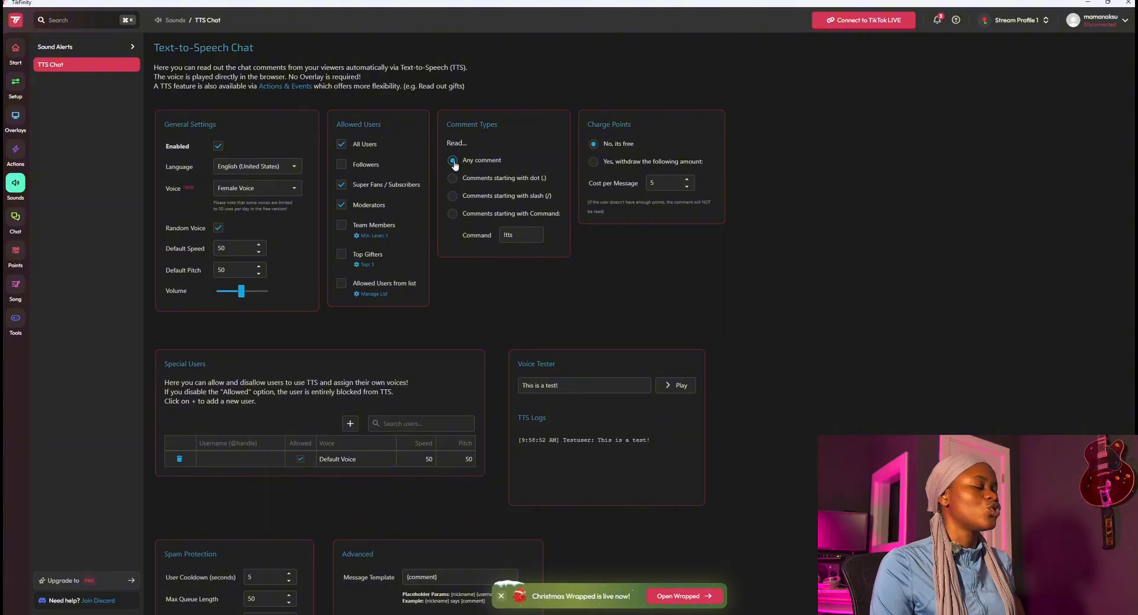
# Step: Try the comment types starting with dot and with slash, and return the setting to Any comment
pyautogui.scroll(-1, 466, 170)
pyautogui.scroll(1, 476, 173)
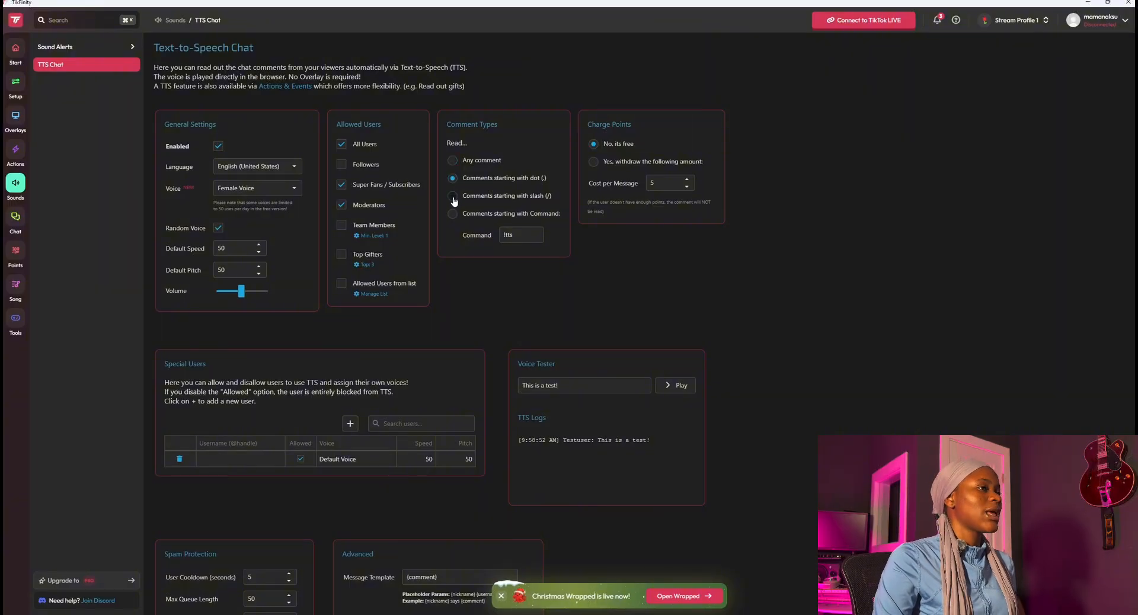
pyautogui.click(452, 195)
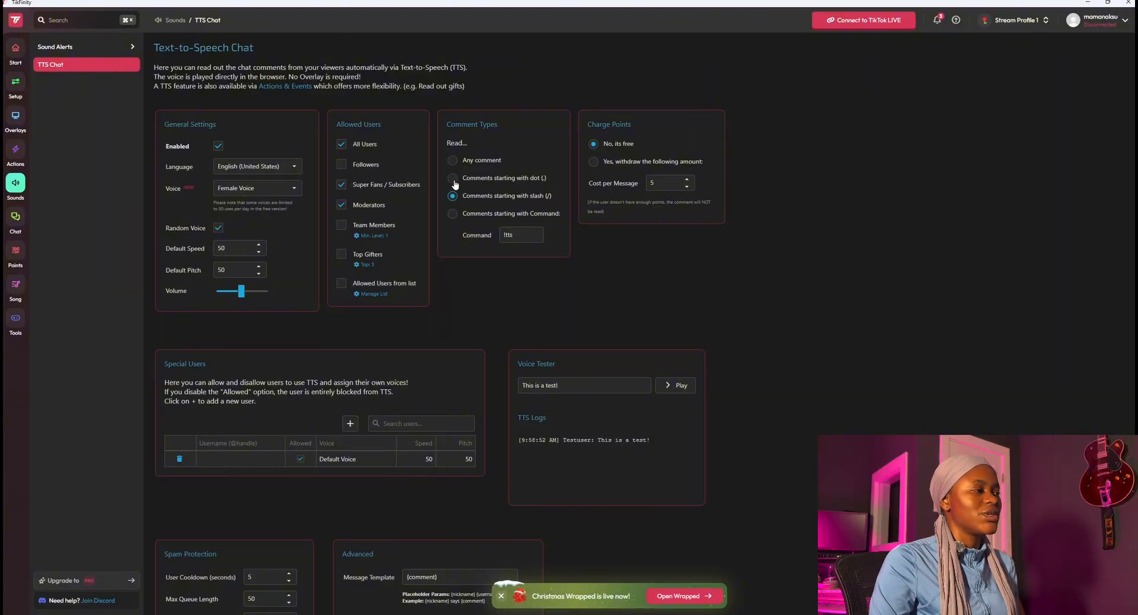
pyautogui.click(453, 178)
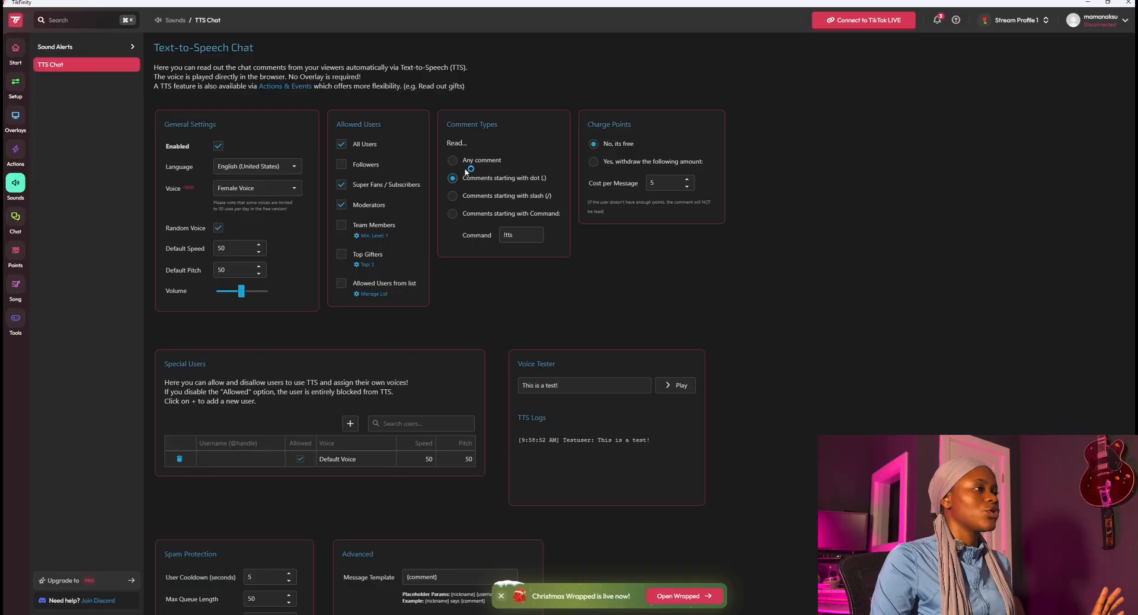
pyautogui.click(452, 161)
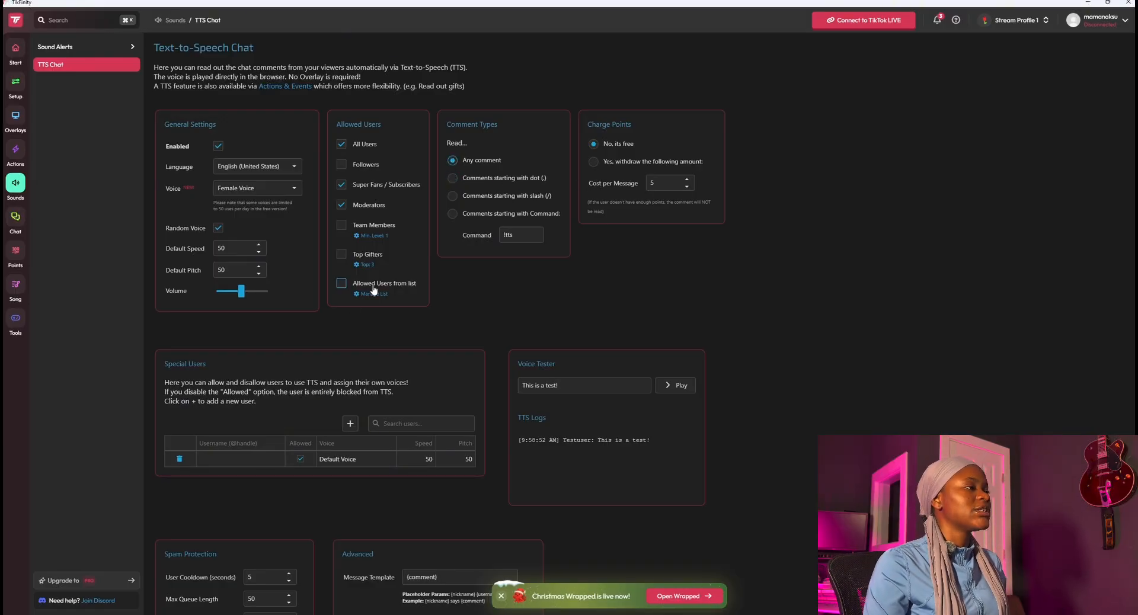
# Step: Look over the Special Users and Spam Protection settings and play the test phrase in the Voice Tester
pyautogui.scroll(-3, 345, 369)
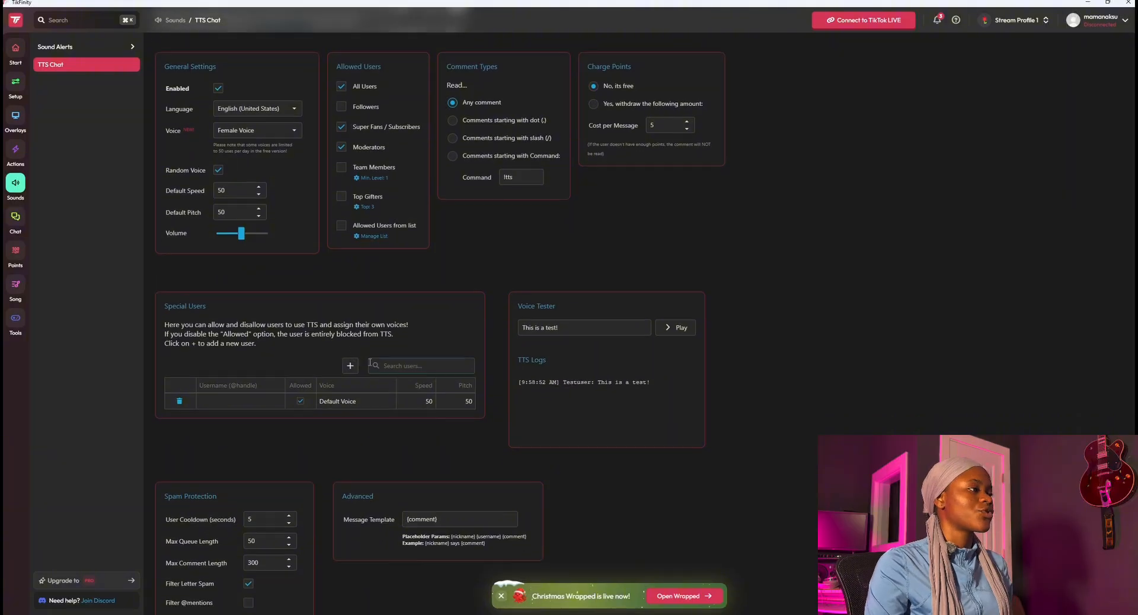
pyautogui.scroll(1, 381, 361)
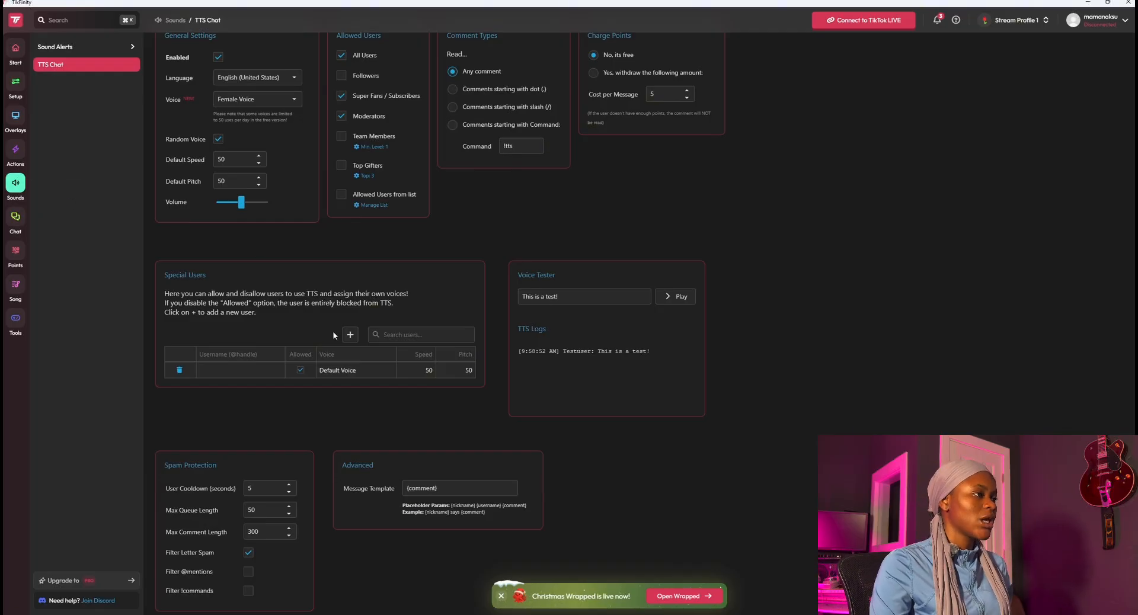
pyautogui.click(406, 335)
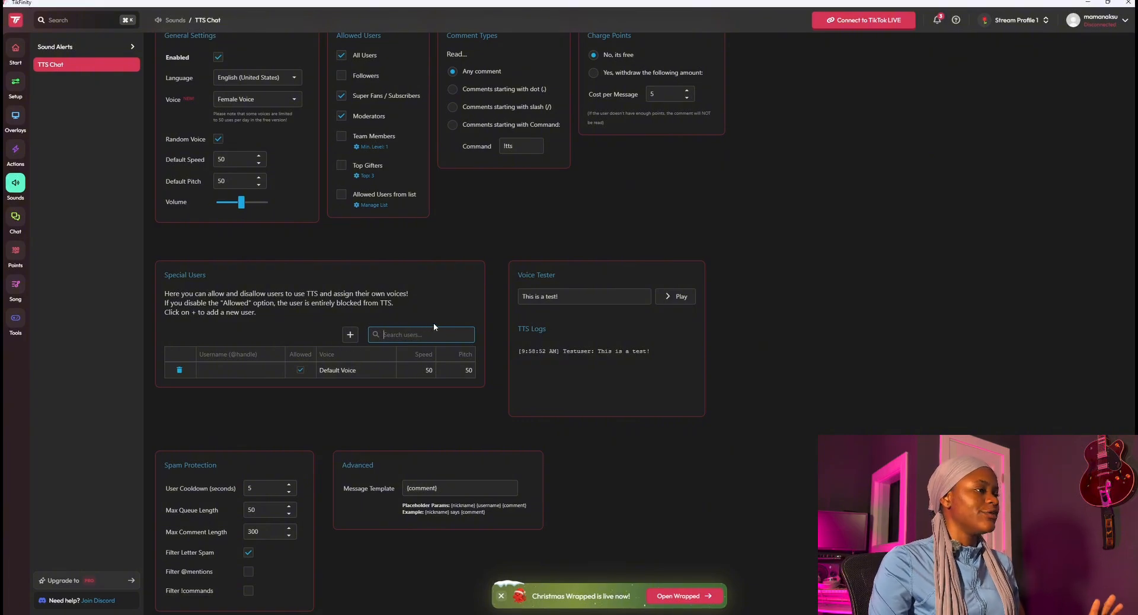
pyautogui.scroll(-1, 432, 323)
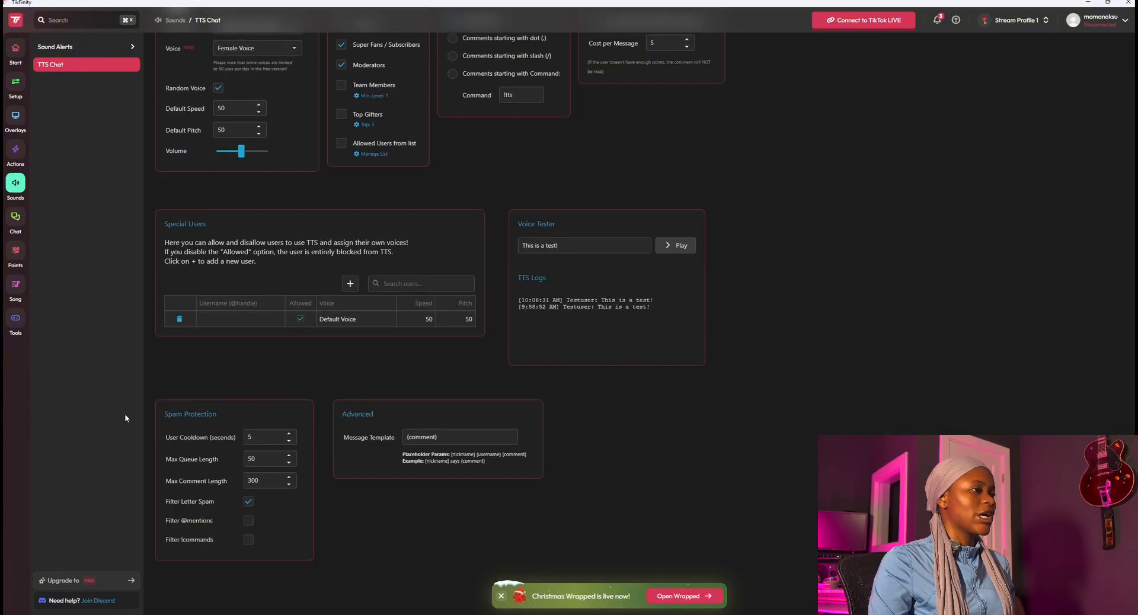
pyautogui.click(264, 456)
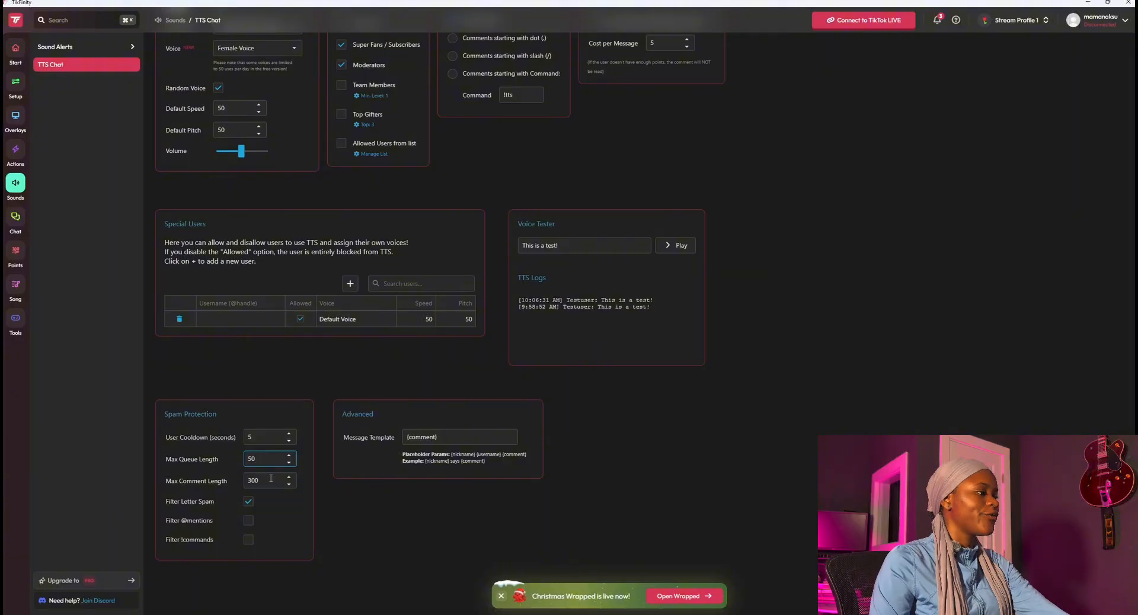
pyautogui.click(271, 479)
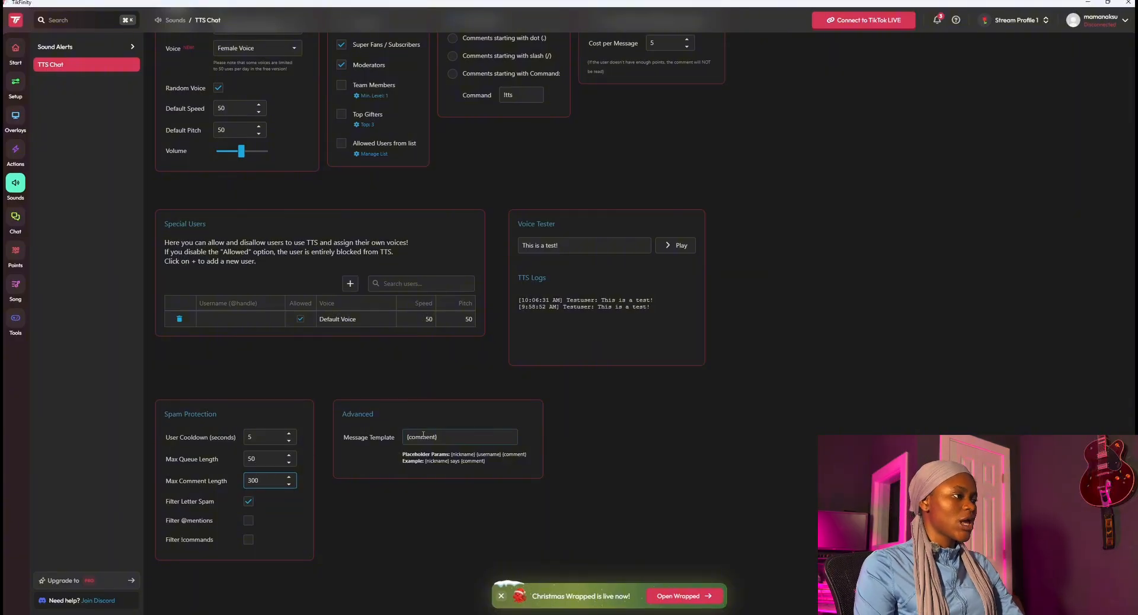
# Step: Try adding {username} before {comment} in the text-to-speech message template, and remove it again
pyautogui.click(405, 440)
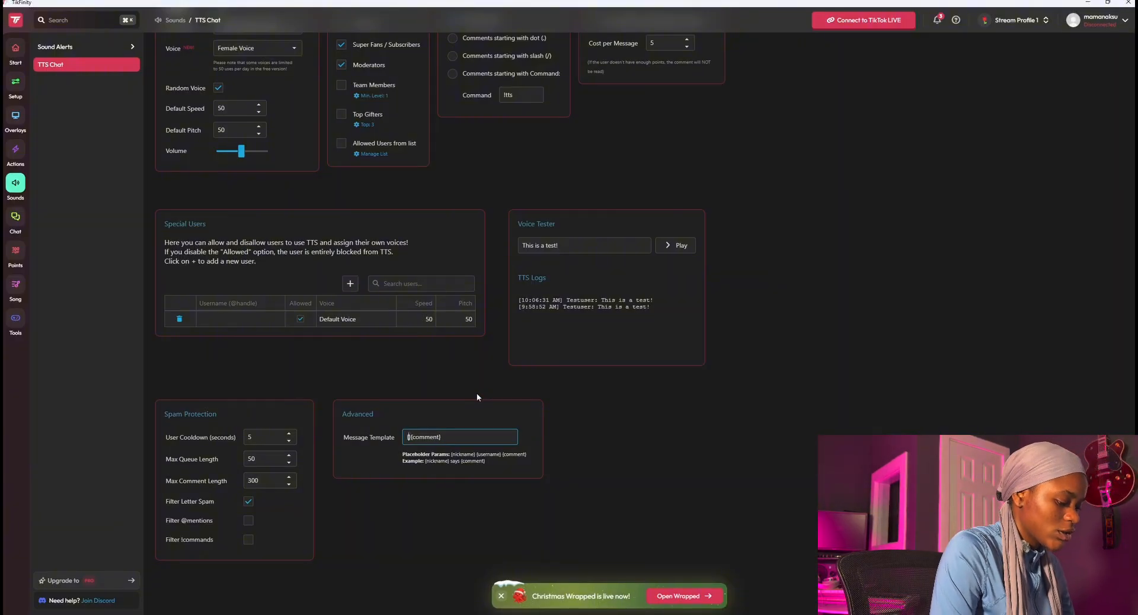
pyautogui.write('{username}')
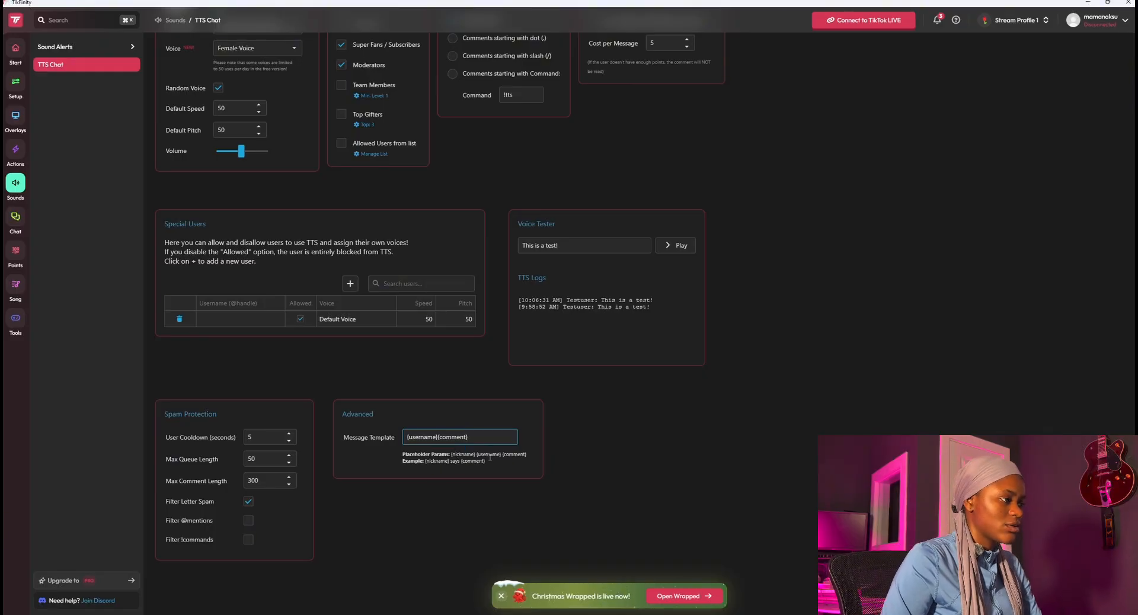
pyautogui.moveTo(437, 436); pyautogui.dragTo(408, 435)
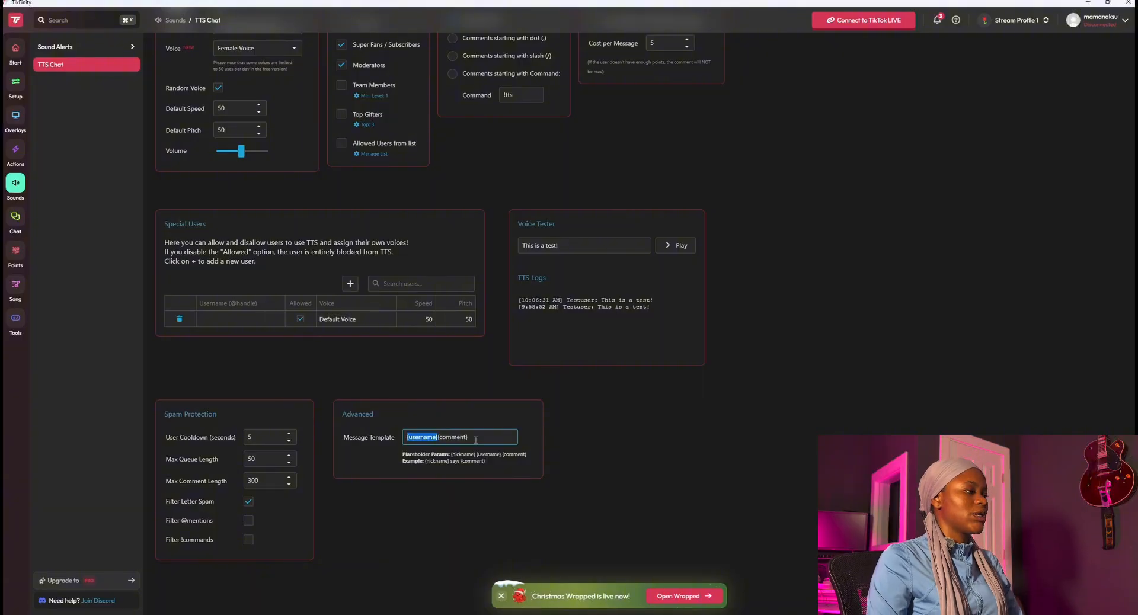
pyautogui.press('BackSpace')
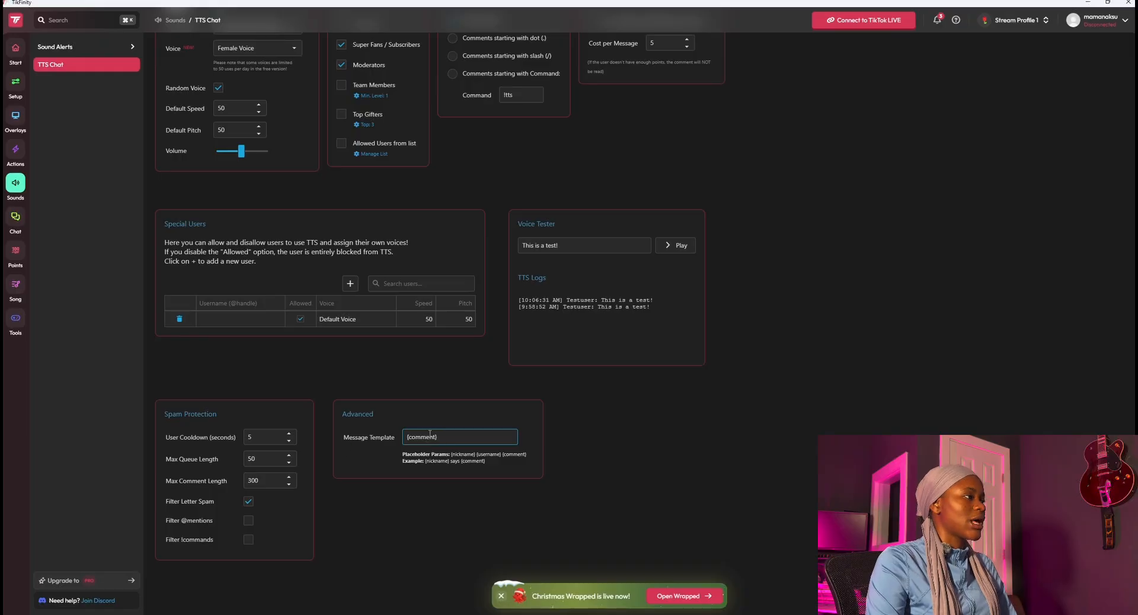
# Step: Turn Random Voice off and back on in the text-to-speech general settings
pyautogui.scroll(3, 359, 450)
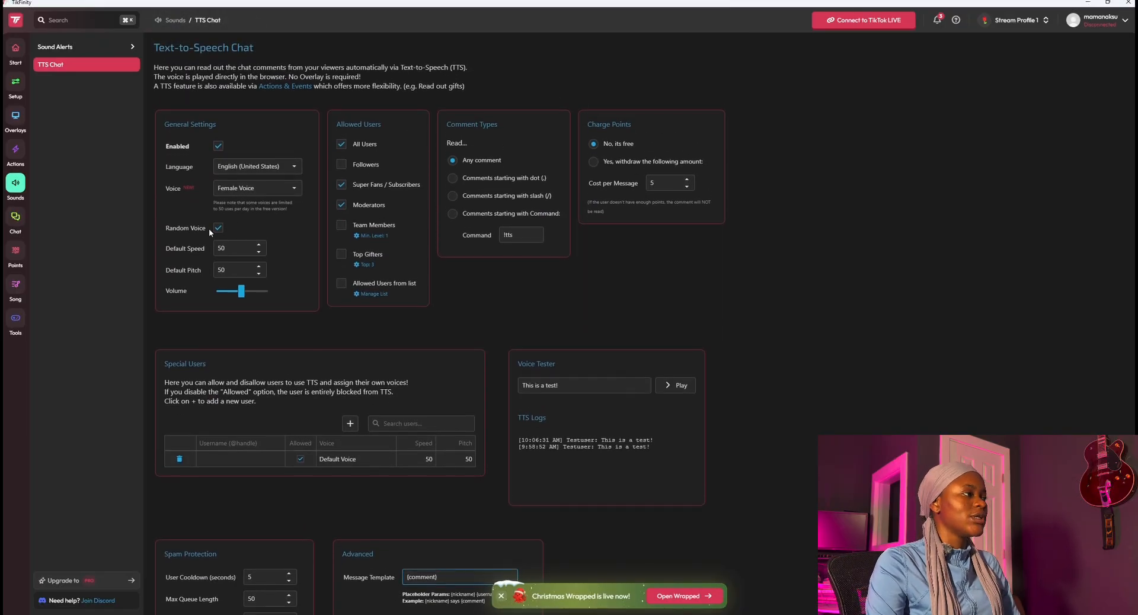
pyautogui.click(211, 228)
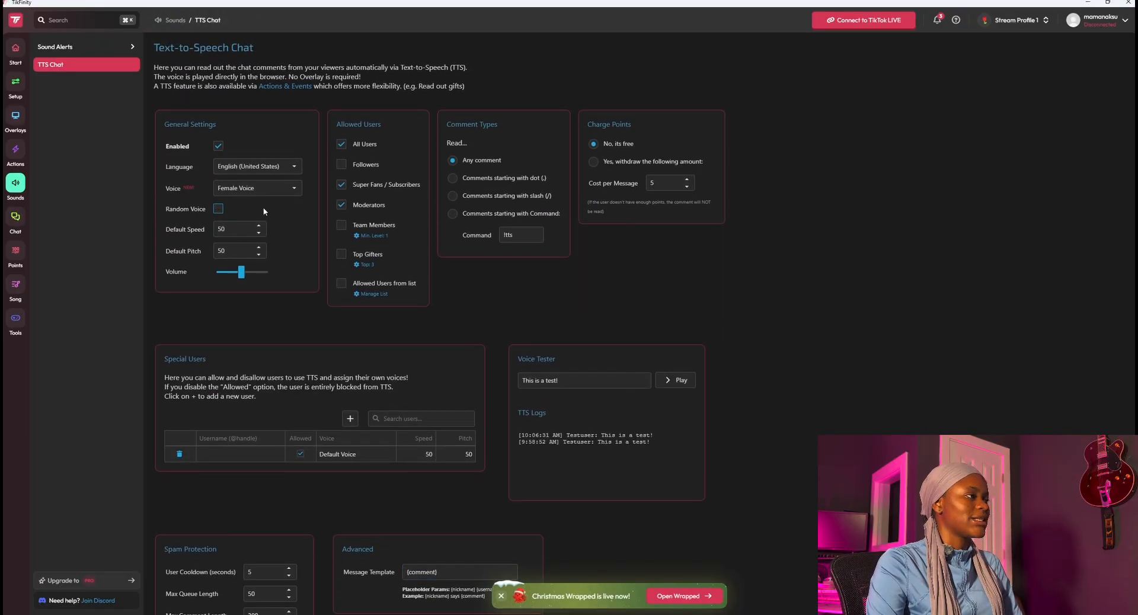
pyautogui.click(218, 209)
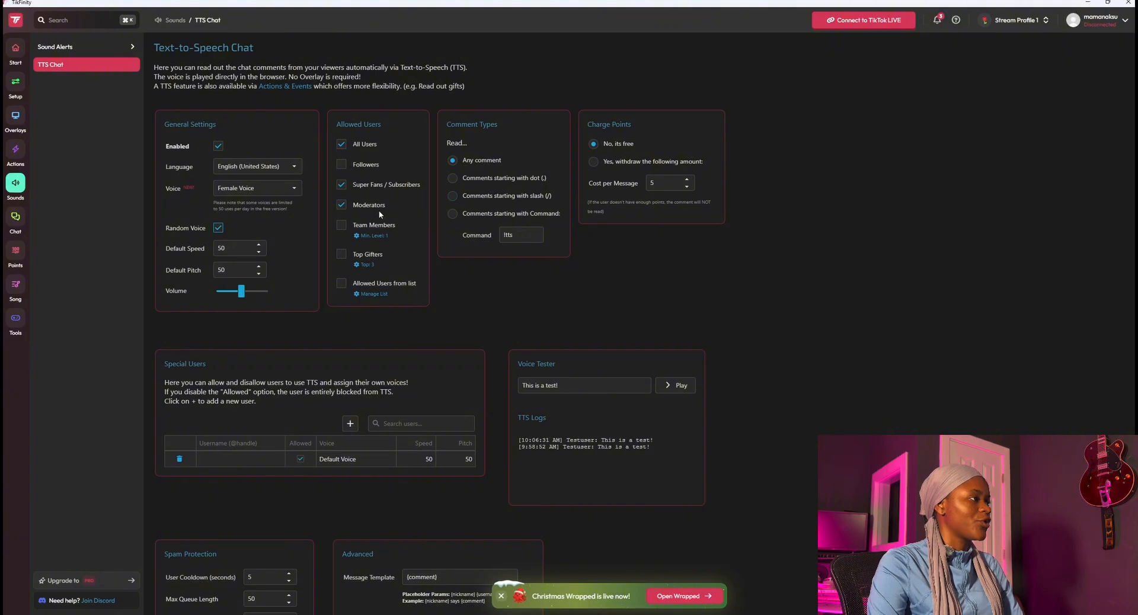
# Step: Open the Spotify Song Requests page and look over the account connection, chat commands and request settings
pyautogui.click(14, 288)
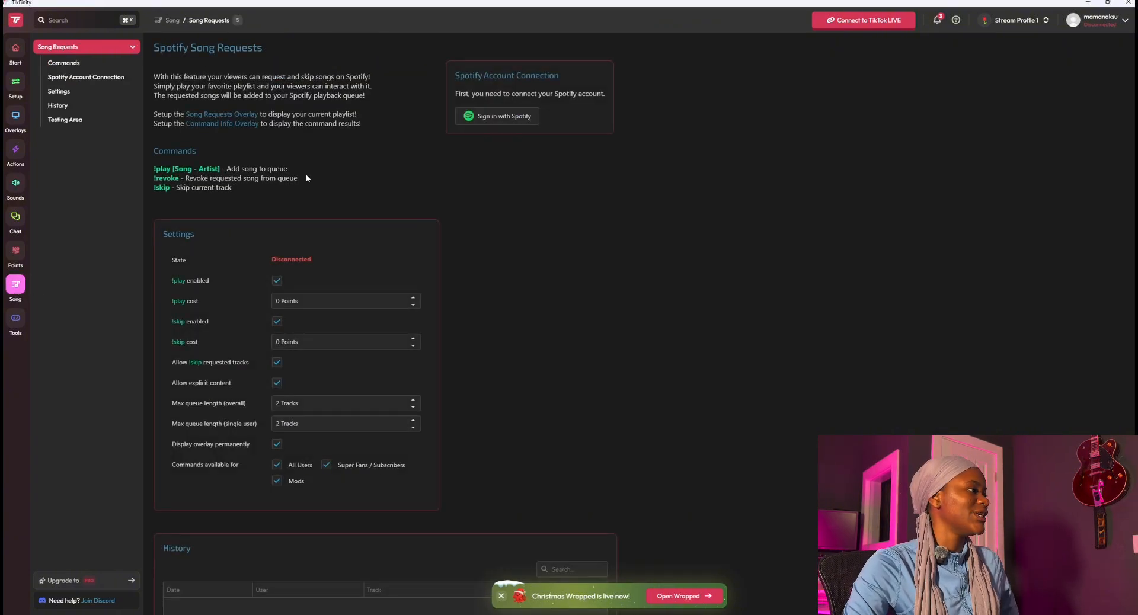
pyautogui.click(488, 127)
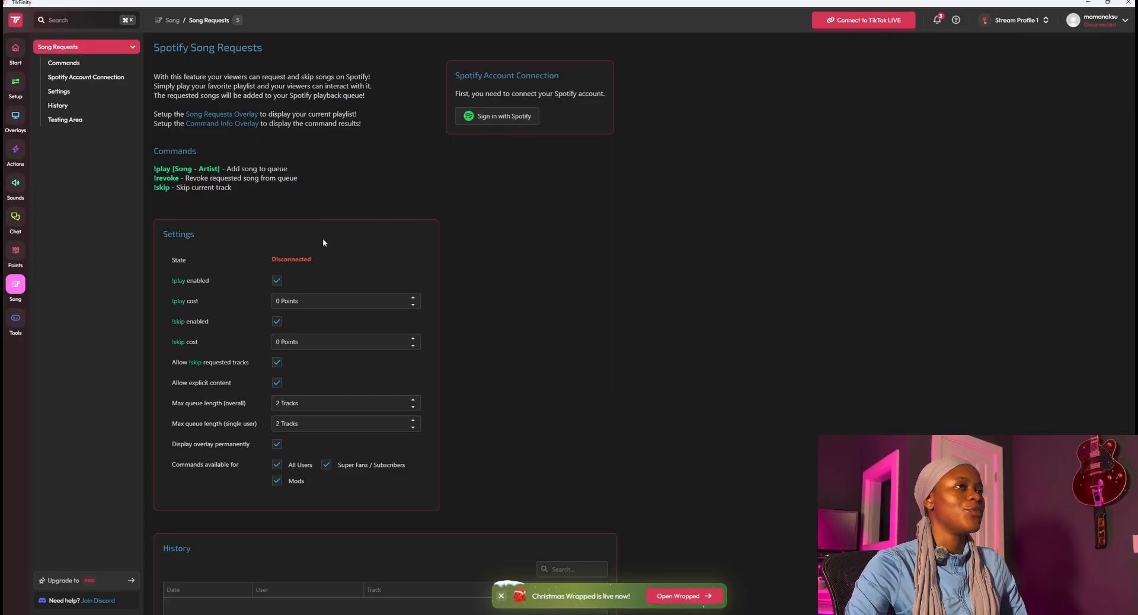
pyautogui.scroll(-3, 323, 242)
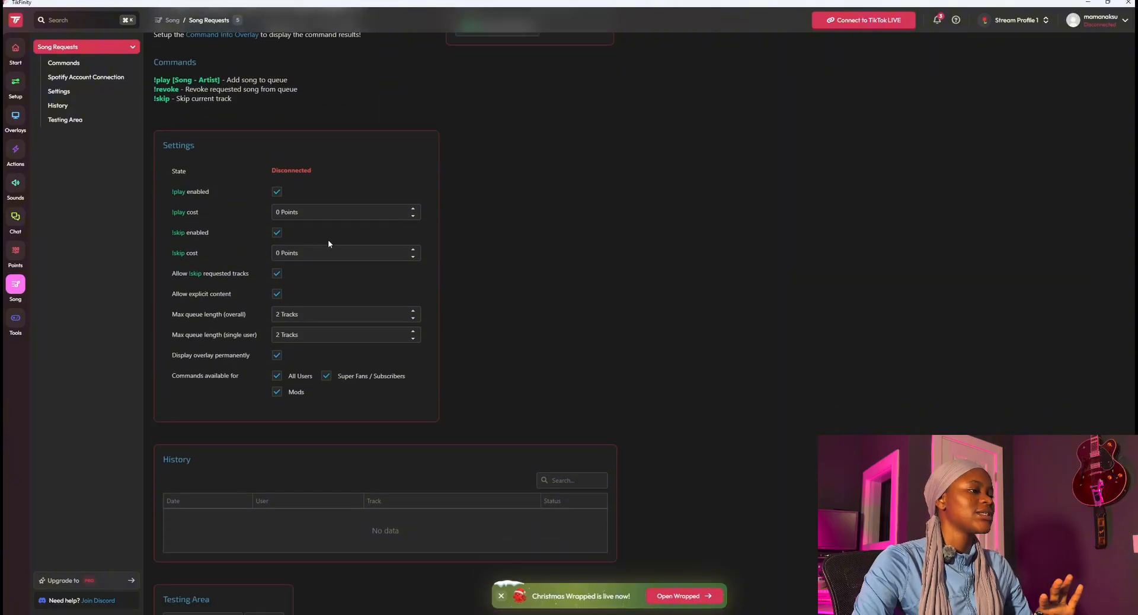
pyautogui.scroll(2, 328, 241)
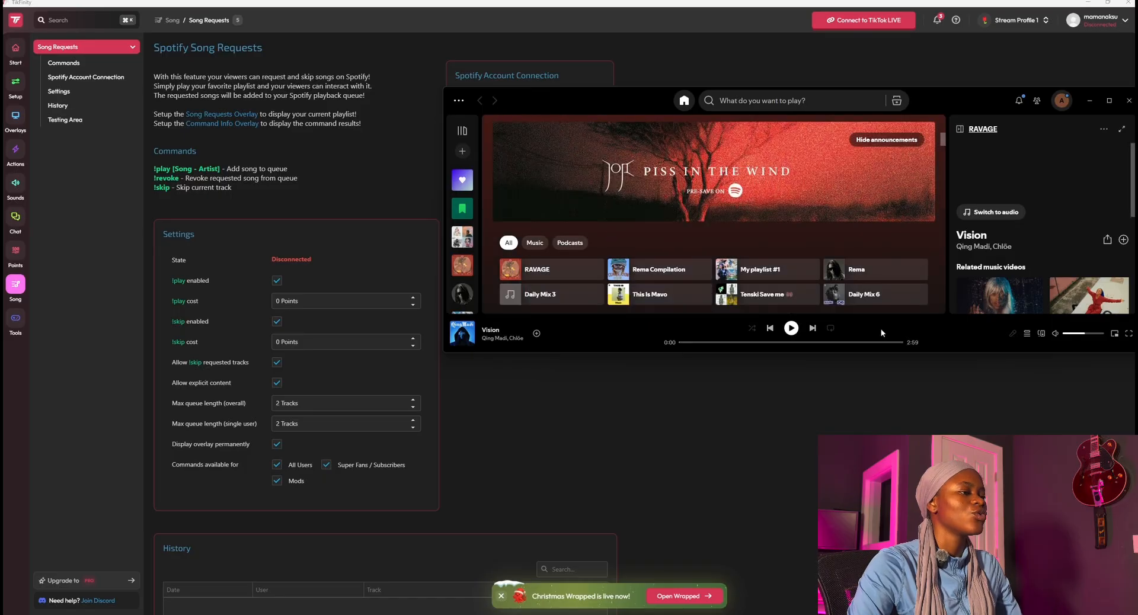
# Step: Play the Vision track in Spotify, minimize its window, and look over the song request settings, history and testing area
pyautogui.click(791, 330)
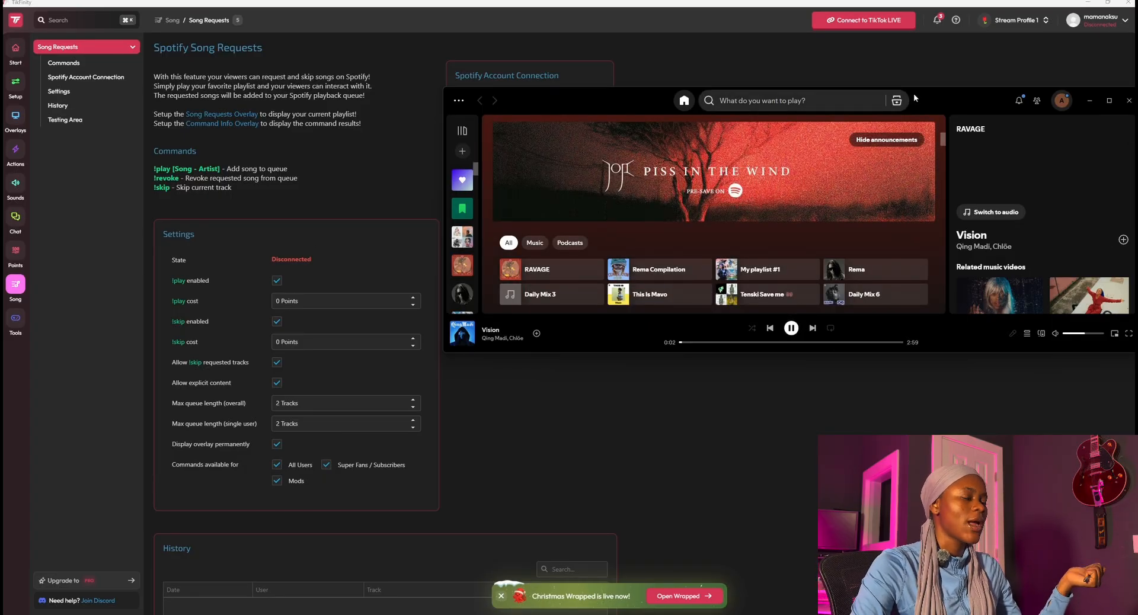
pyautogui.click(1090, 100)
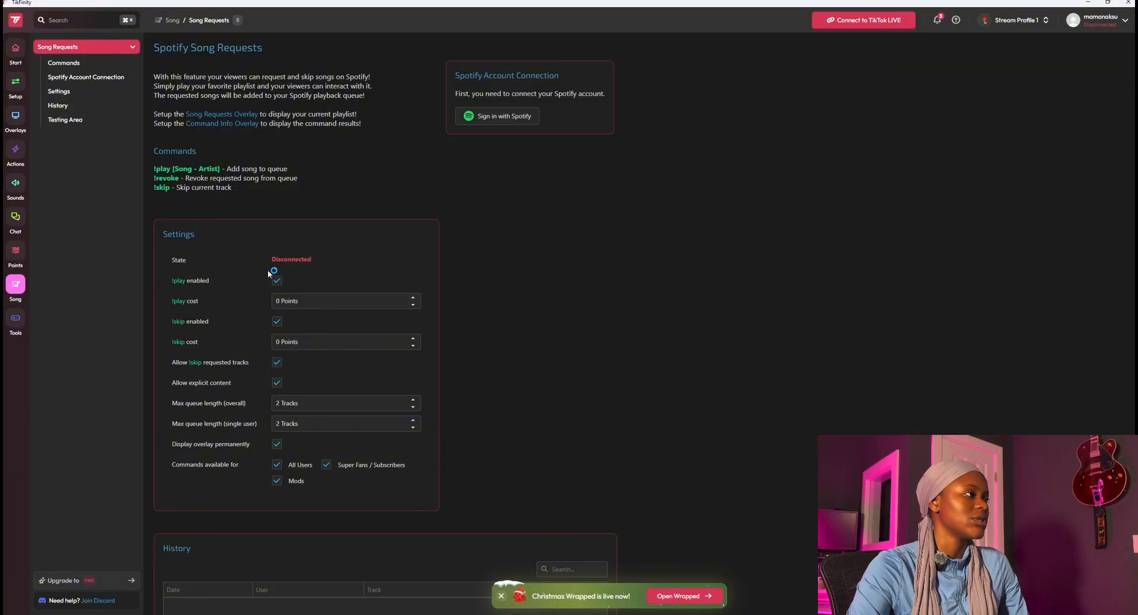
pyautogui.scroll(-3, 539, 192)
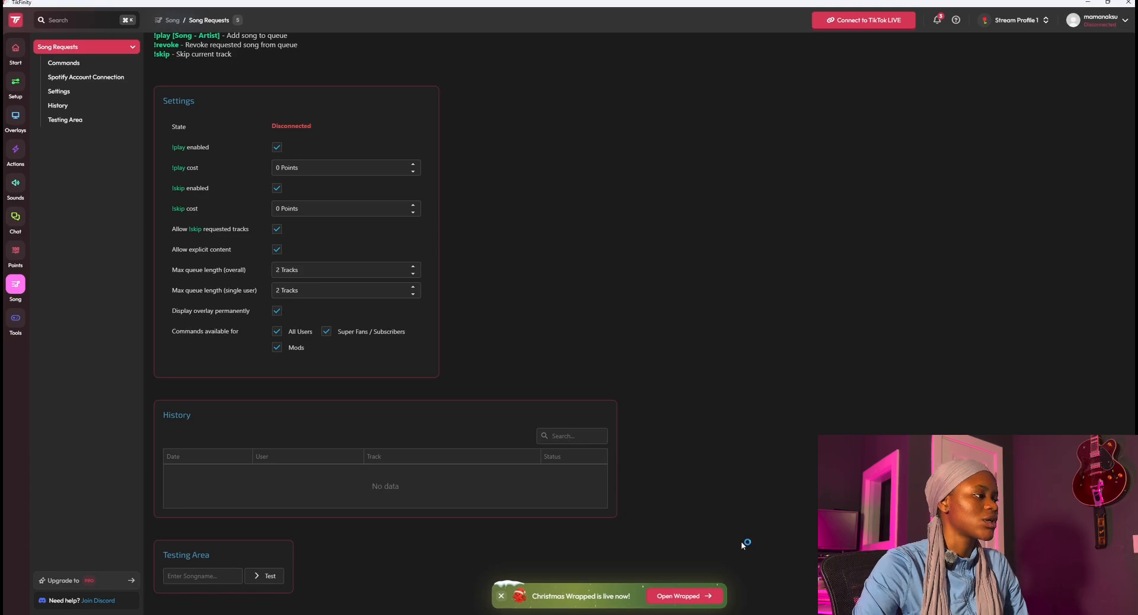
# Step: Switch to TikTok LIVE Studio, detach the LIVE chat into its own window, dismiss its introduction, and place it just beside the preview
pyautogui.click(699, 614)
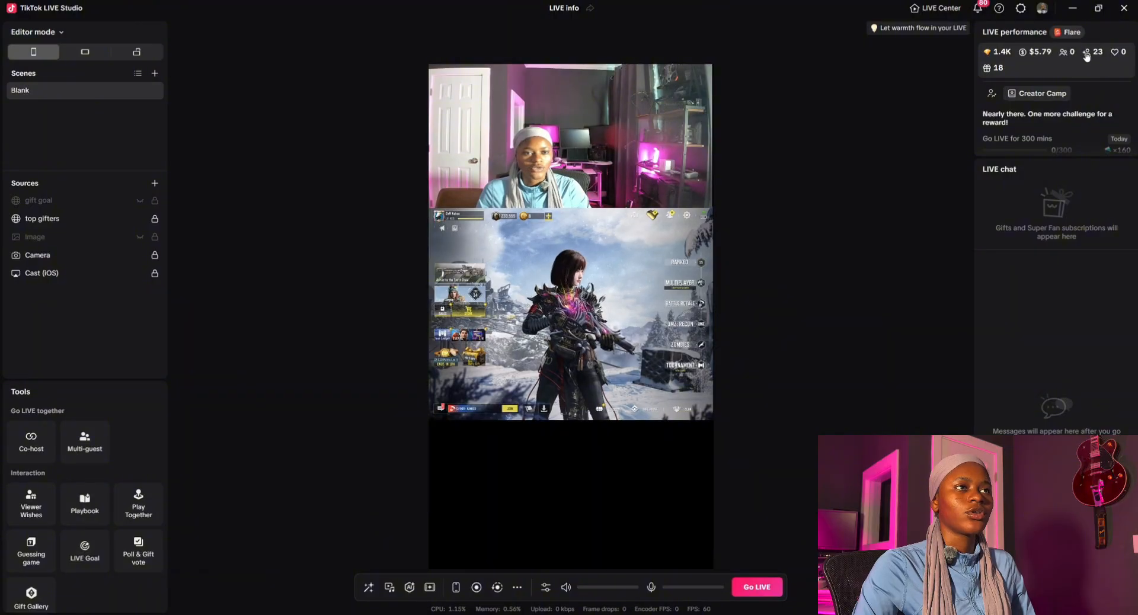
pyautogui.click(993, 94)
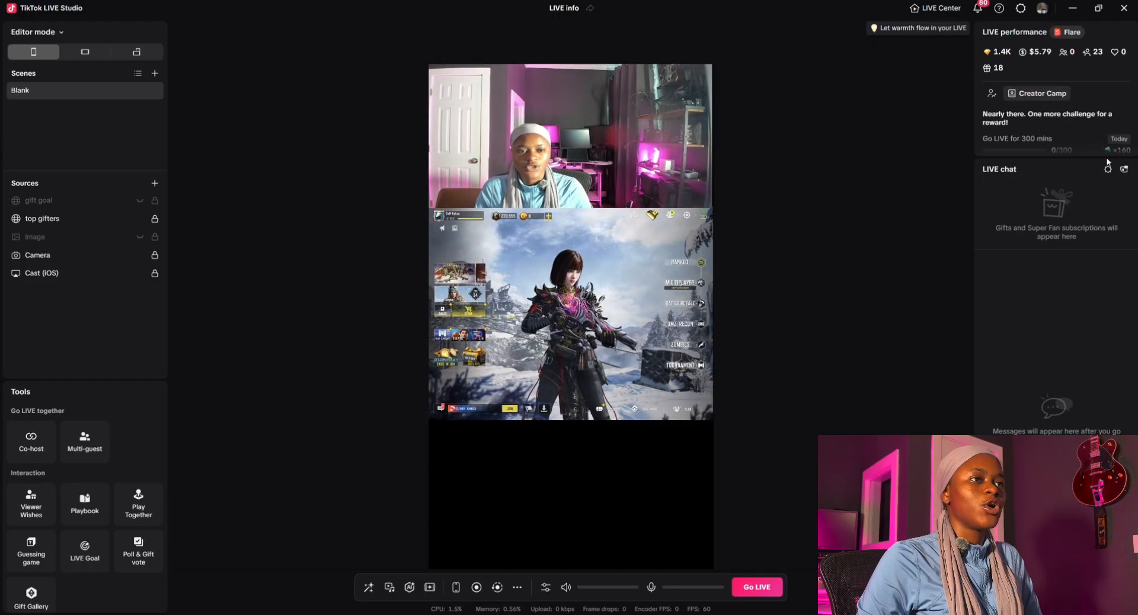
pyautogui.click(1123, 169)
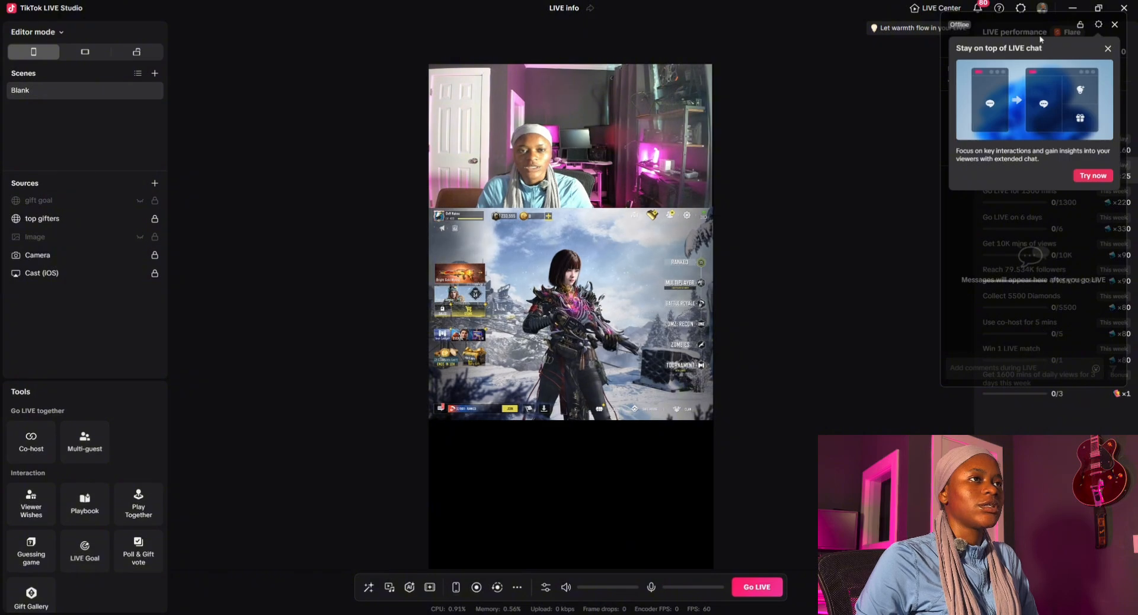
pyautogui.moveTo(1040, 39); pyautogui.dragTo(809, 65)
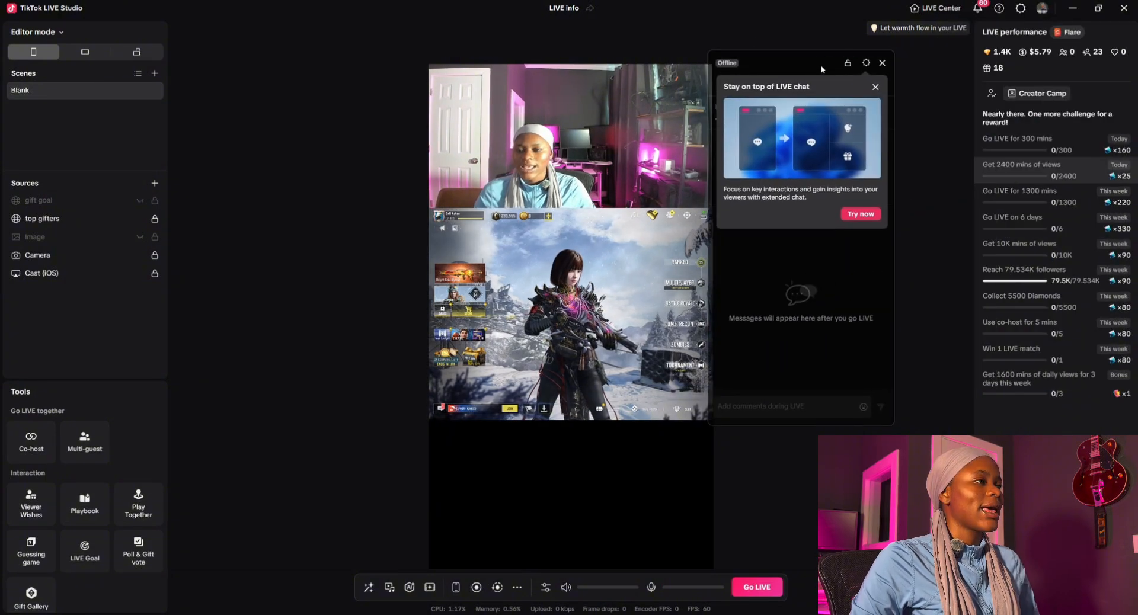
pyautogui.click(876, 88)
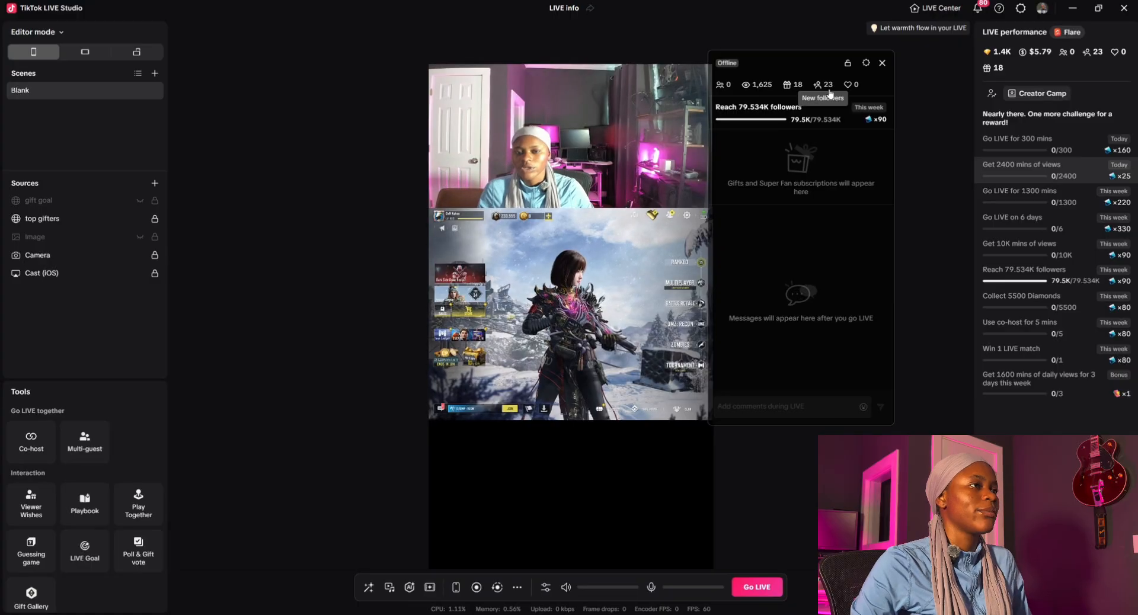
pyautogui.moveTo(810, 60); pyautogui.dragTo(833, 59)
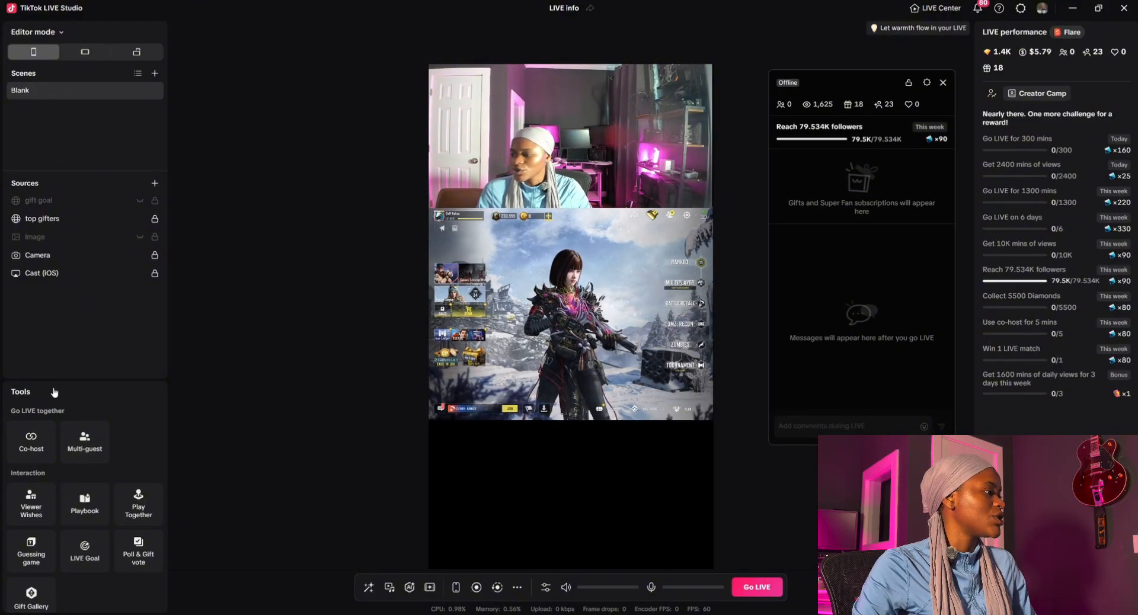
# Step: Enlarge the Tools area to show all tools, and look at the Viewer Wishes introduction and the Gift Gallery
pyautogui.moveTo(60, 377); pyautogui.dragTo(78, 151)
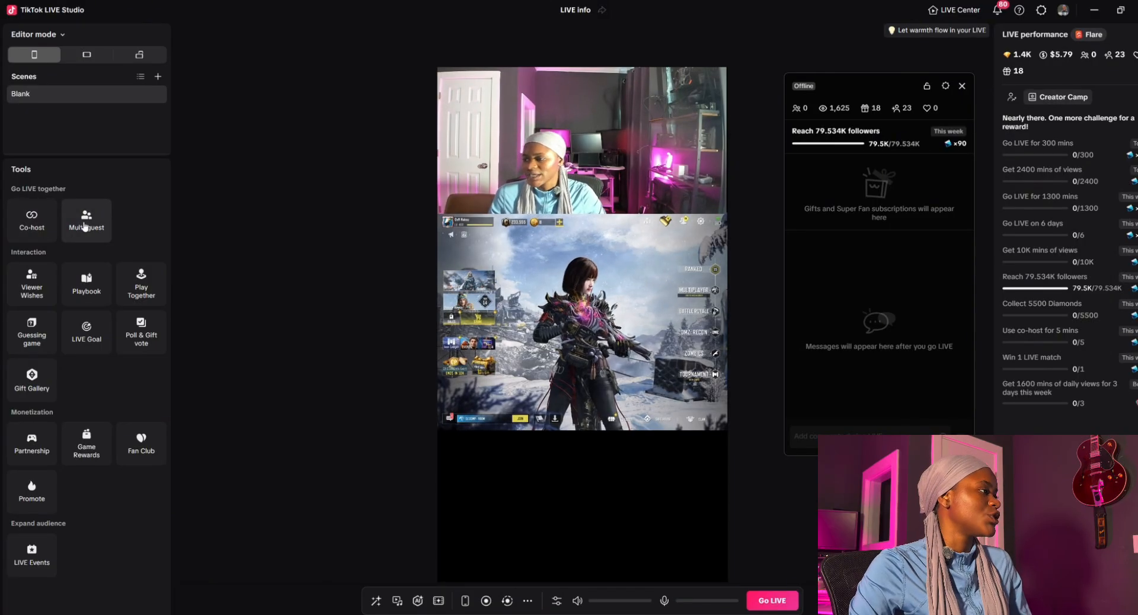
pyautogui.click(45, 299)
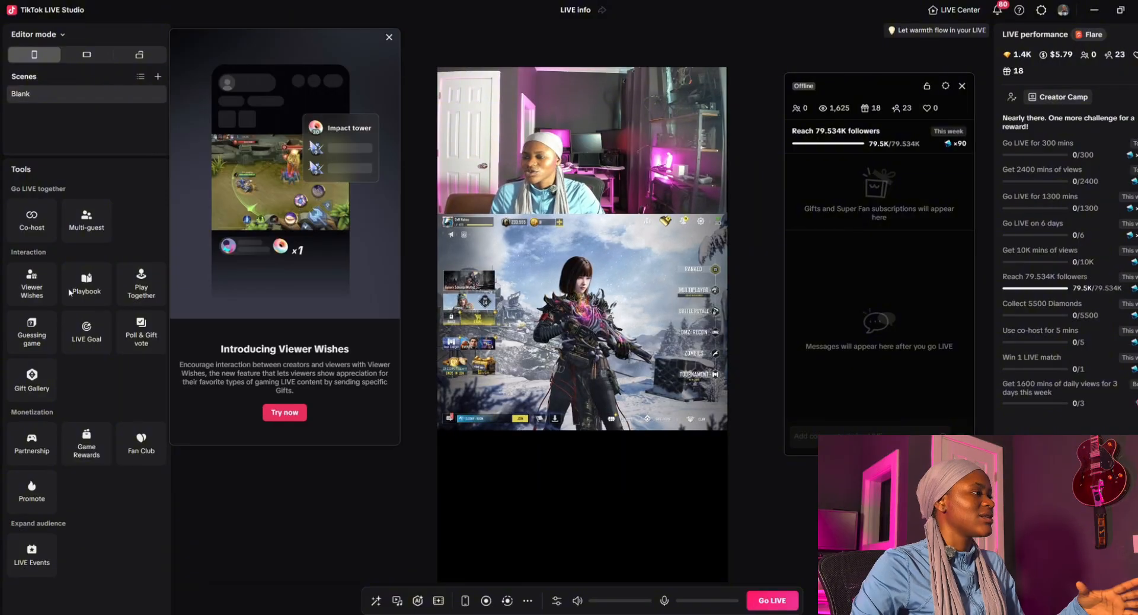
pyautogui.click(389, 37)
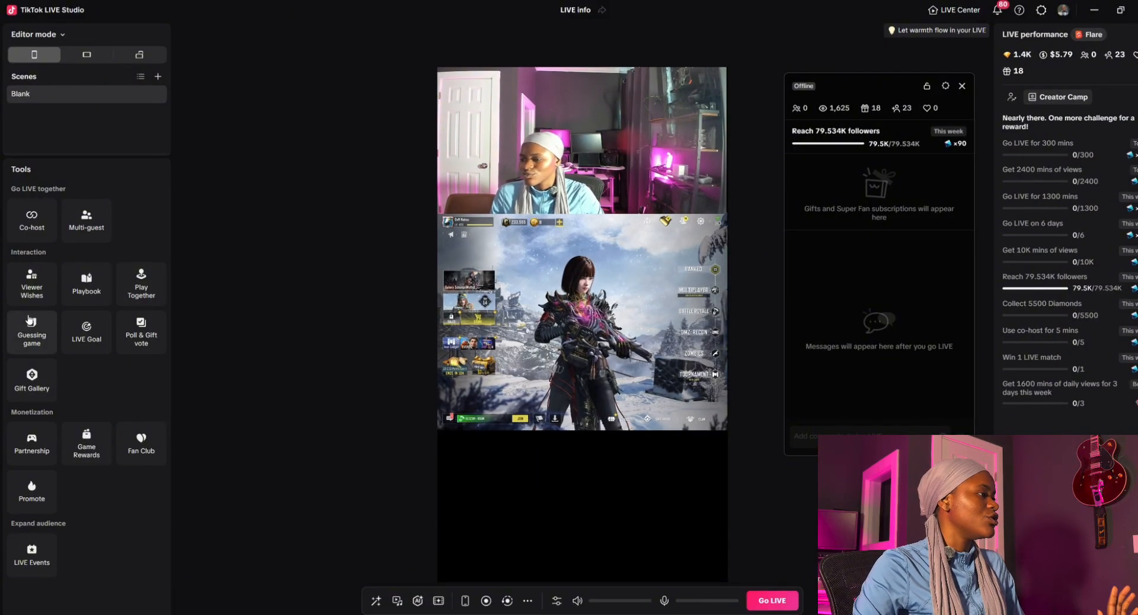
pyautogui.click(34, 389)
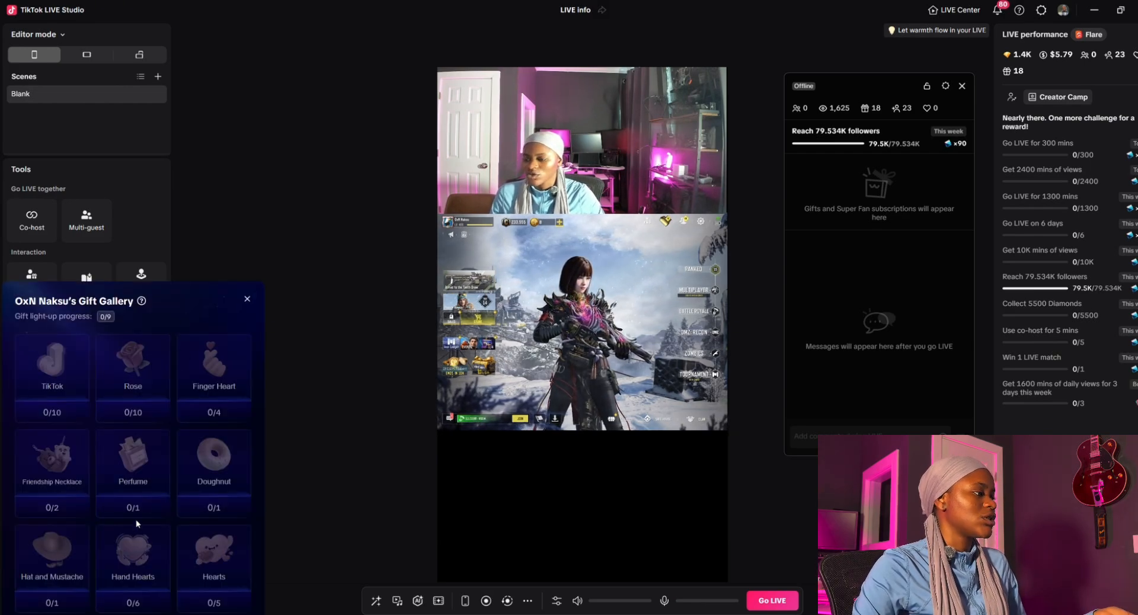
pyautogui.click(247, 301)
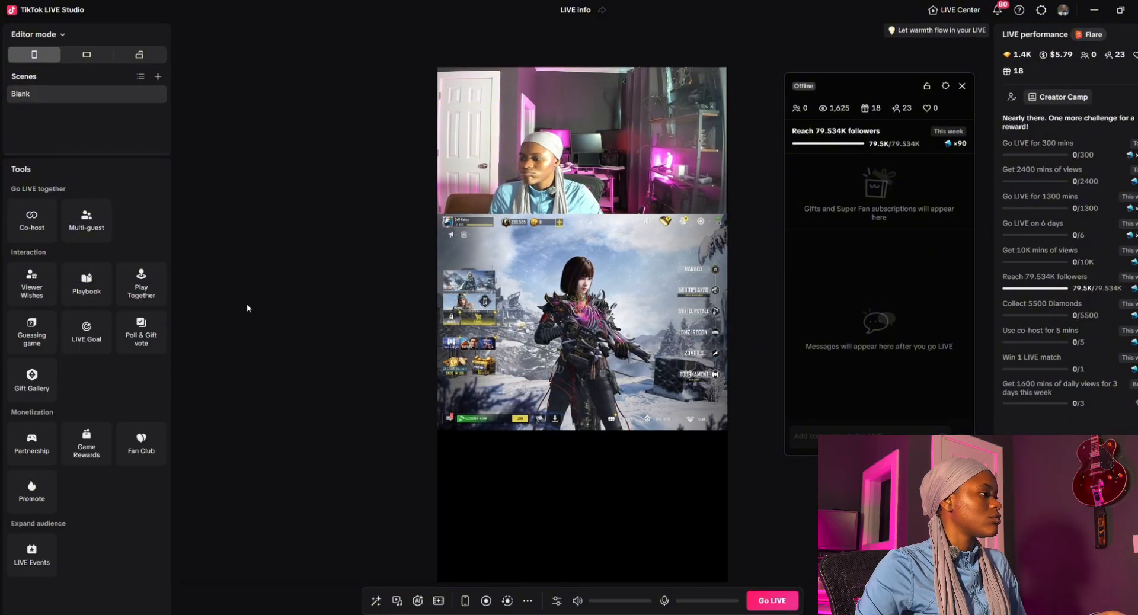
# Step: Look over the Fan Club's top fans and Fan Club zone, and move the detached chat window to the preview's other side
pyautogui.click(135, 446)
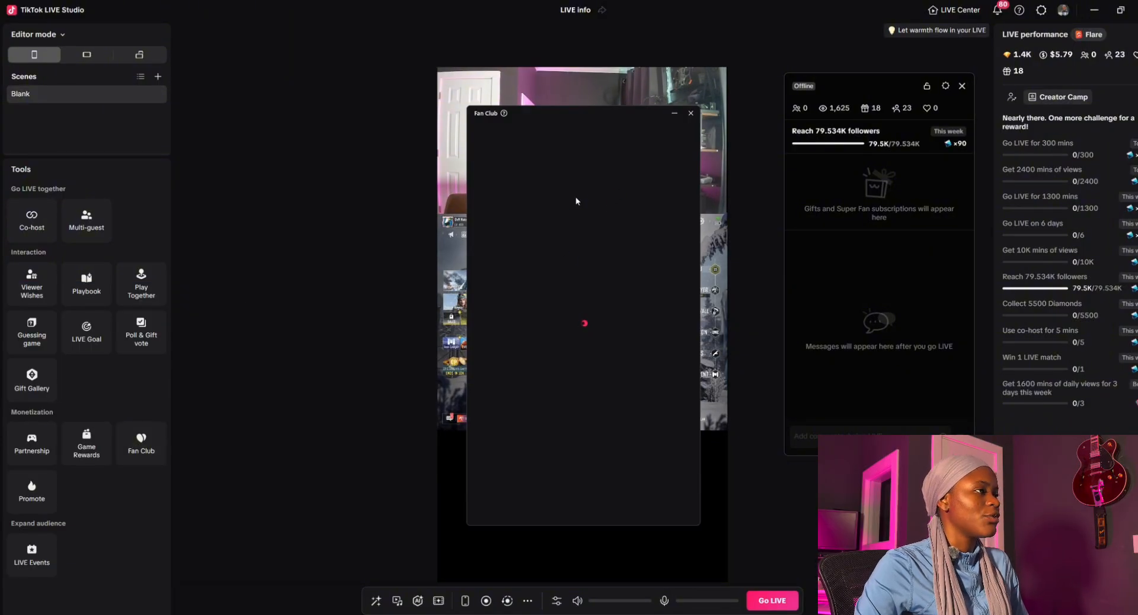
pyautogui.scroll(-3, 575, 200)
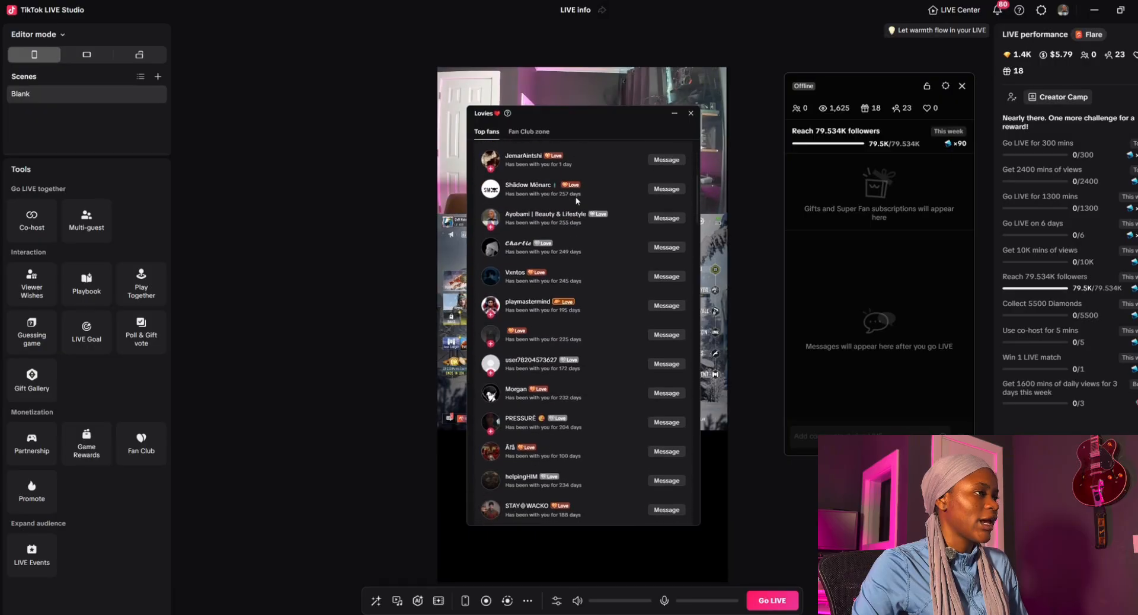
pyautogui.scroll(5, 575, 201)
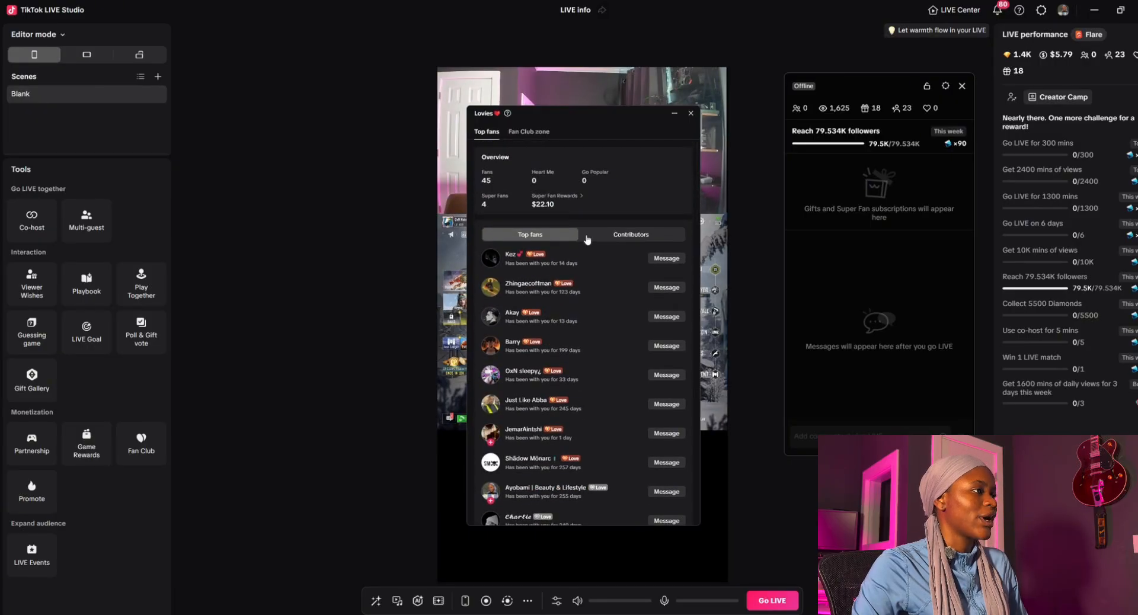
pyautogui.click(528, 131)
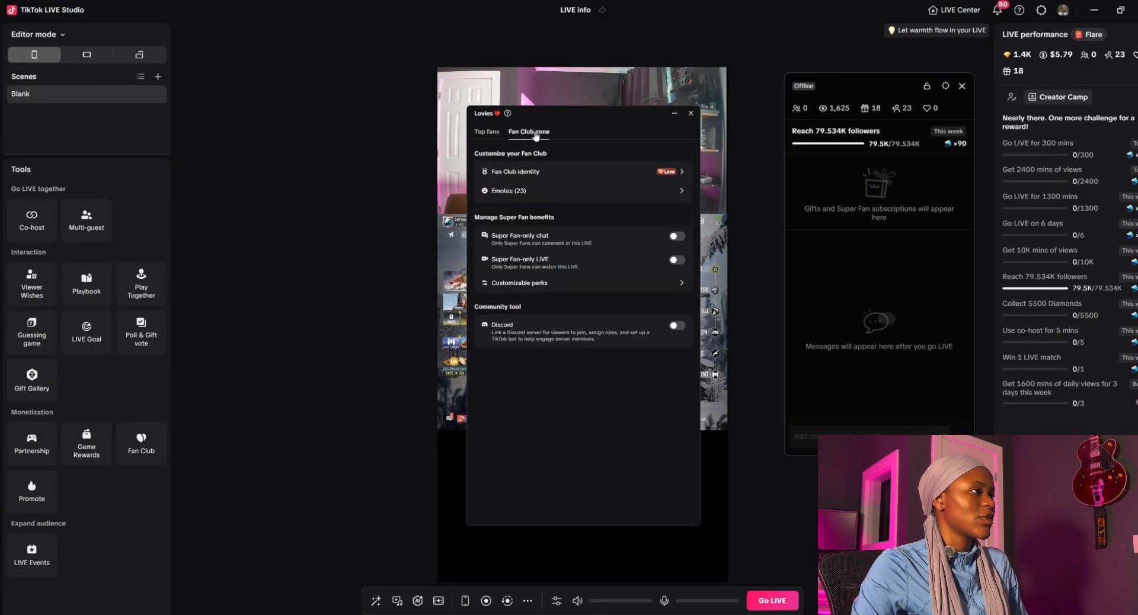
pyautogui.click(487, 131)
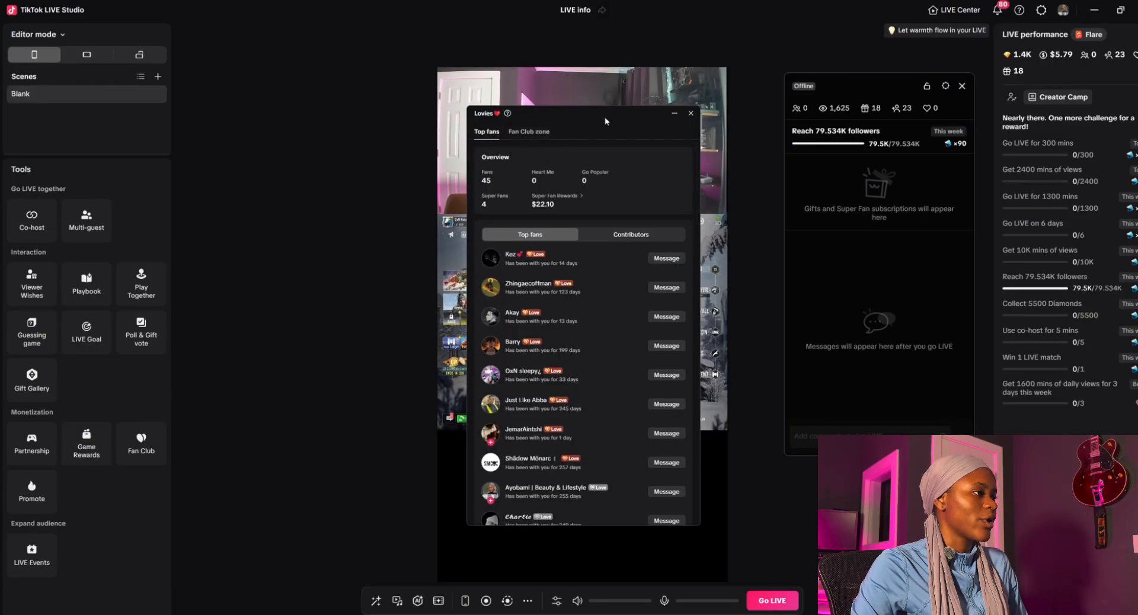
pyautogui.click(692, 113)
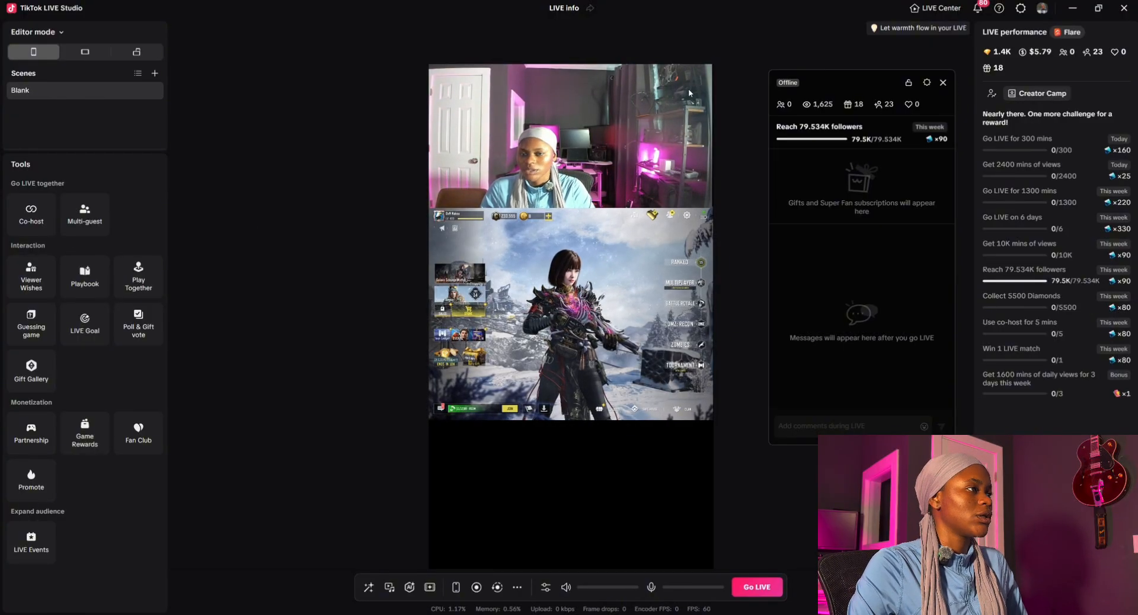
pyautogui.moveTo(829, 83); pyautogui.dragTo(288, 84)
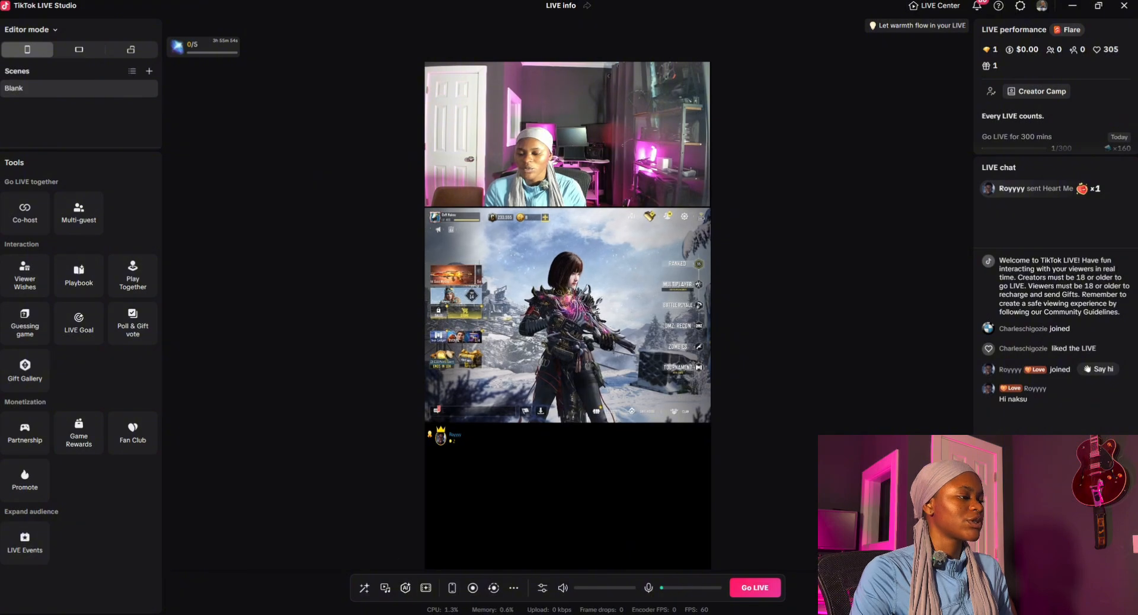
# Step: Set the primary microphone's noise suppression to High in the audio mixer and save the microphone settings
pyautogui.click(539, 589)
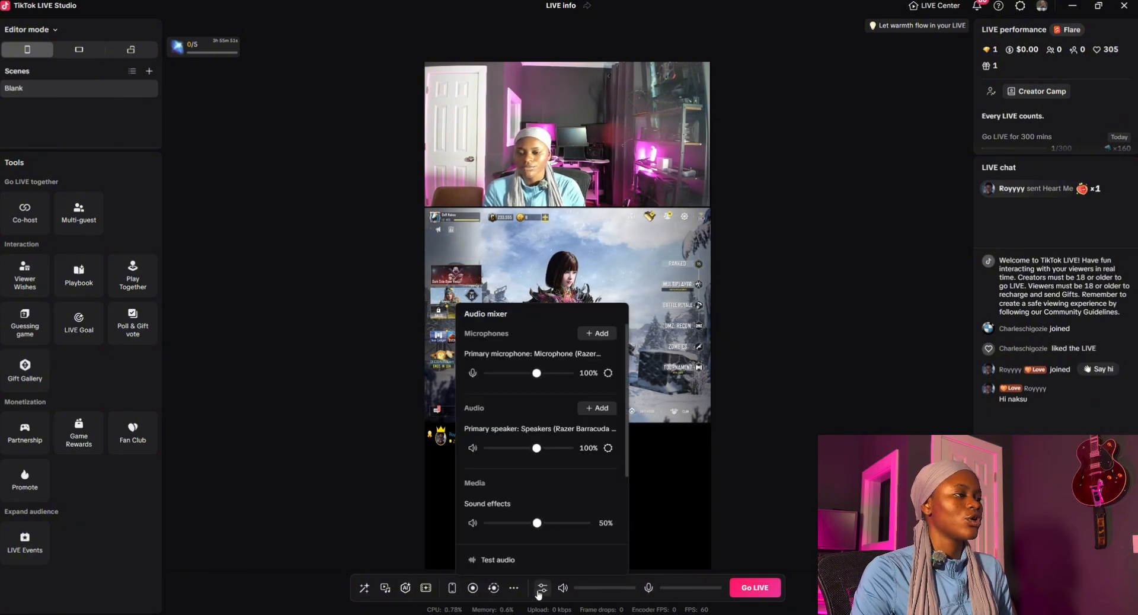
pyautogui.click(607, 373)
pyautogui.click(599, 397)
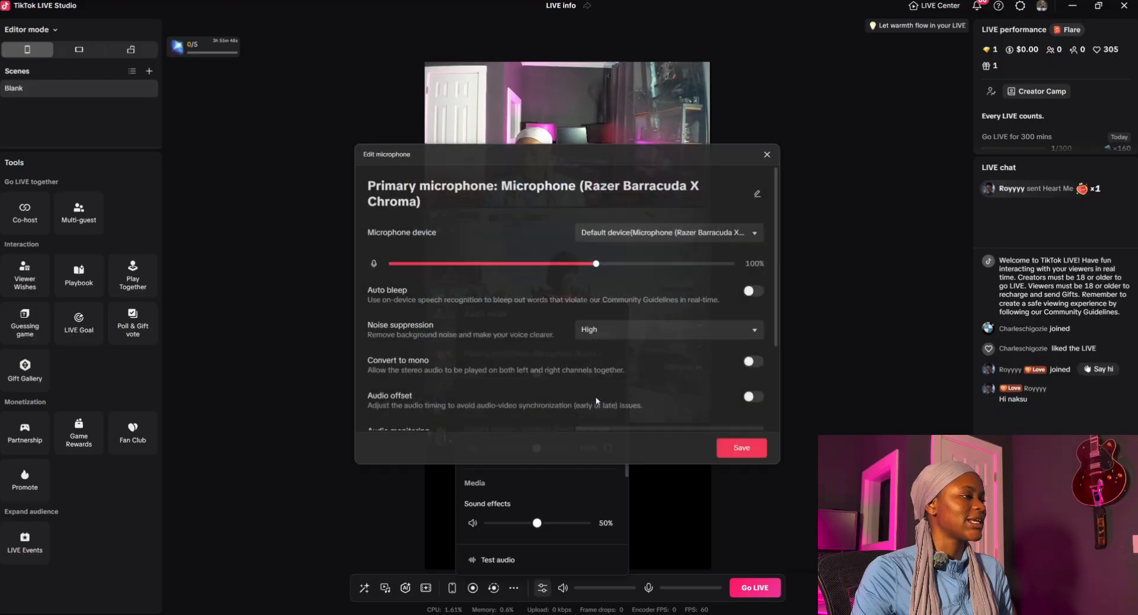
pyautogui.click(761, 332)
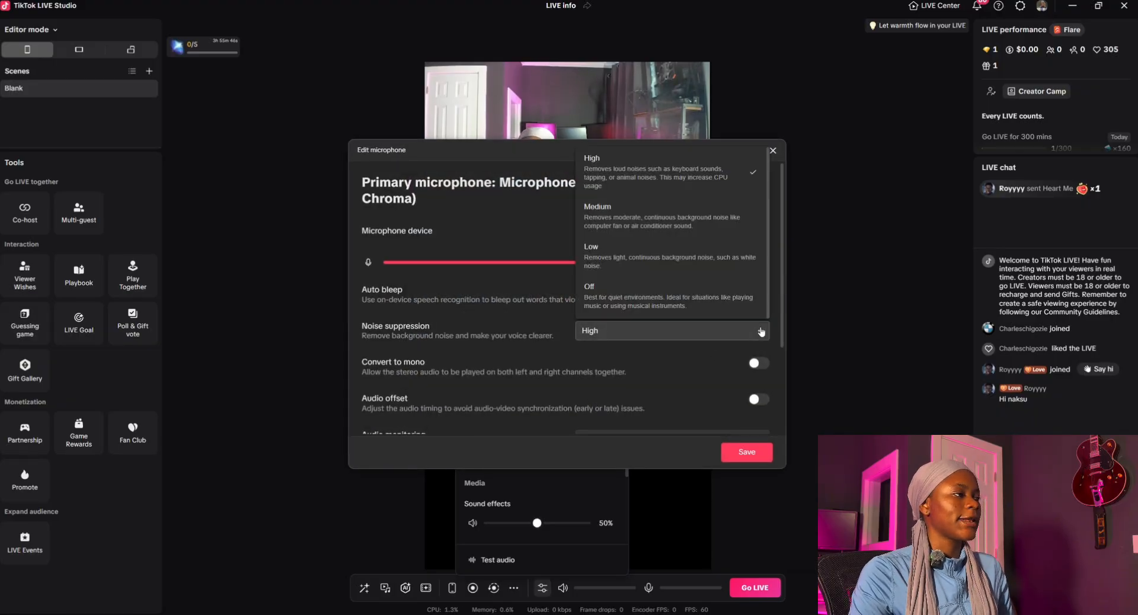
pyautogui.click(700, 170)
pyautogui.click(748, 454)
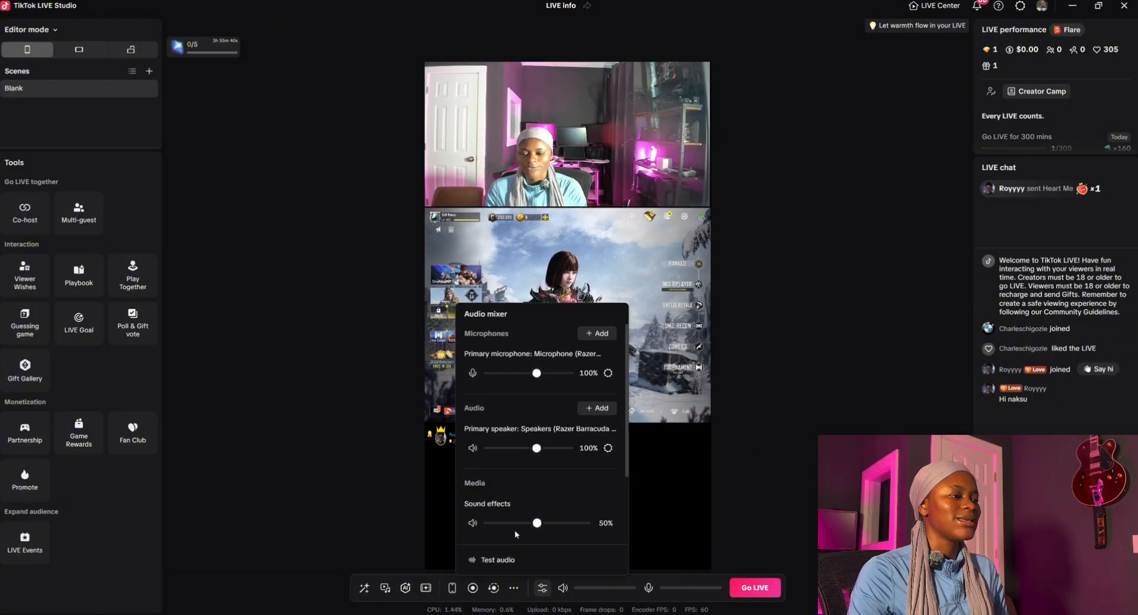
pyautogui.click(541, 588)
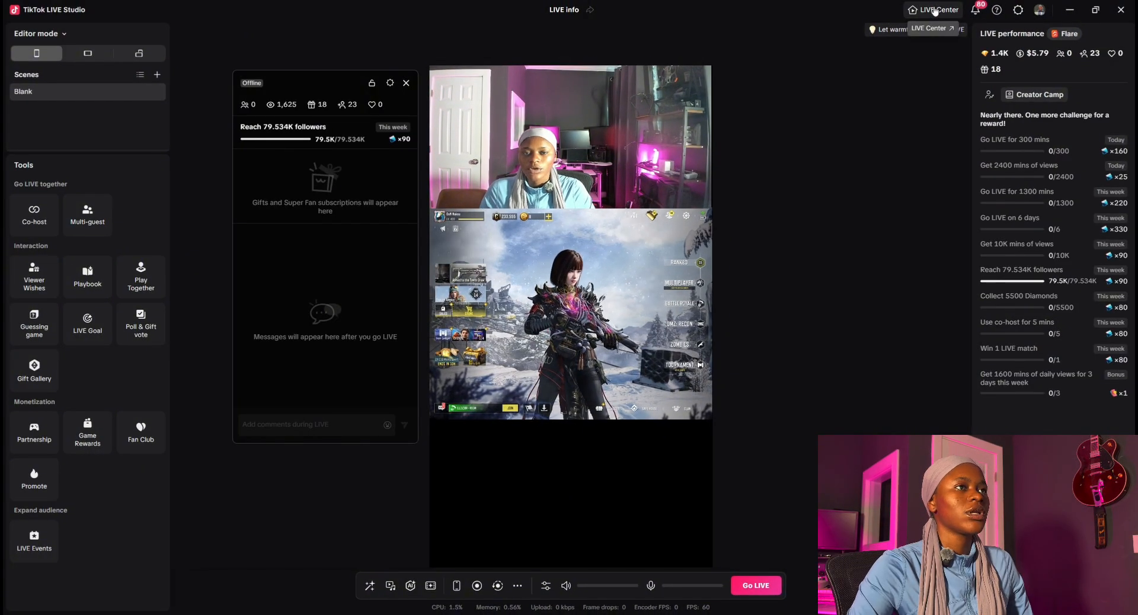
# Step: Open LIVE Center in the browser, return to TikTok LIVE Studio, and close the detached LIVE chat window
pyautogui.click(935, 10)
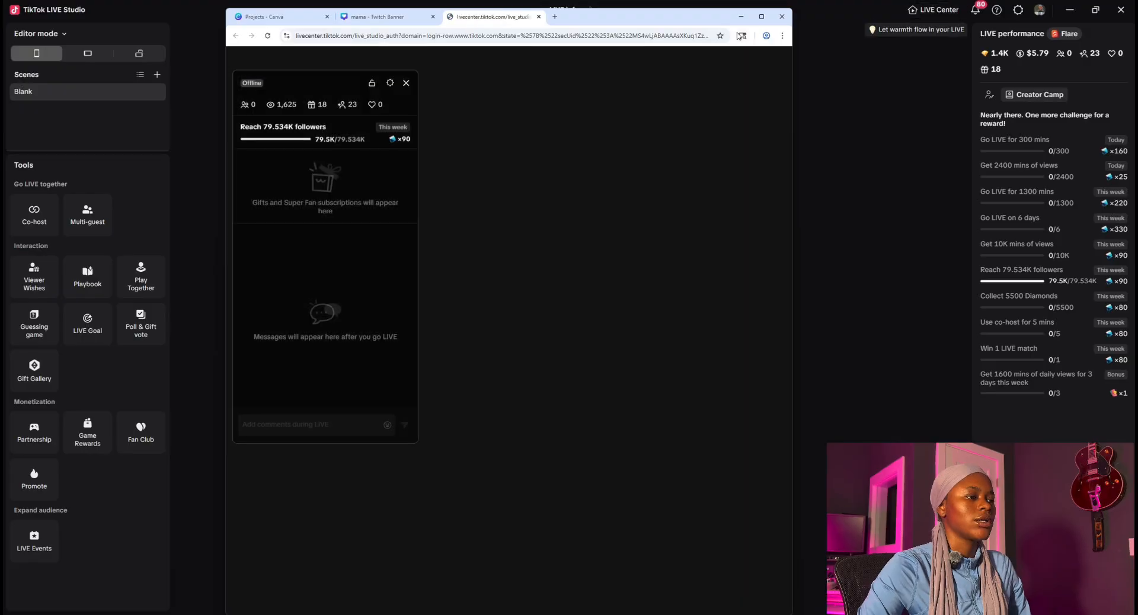
pyautogui.click(779, 20)
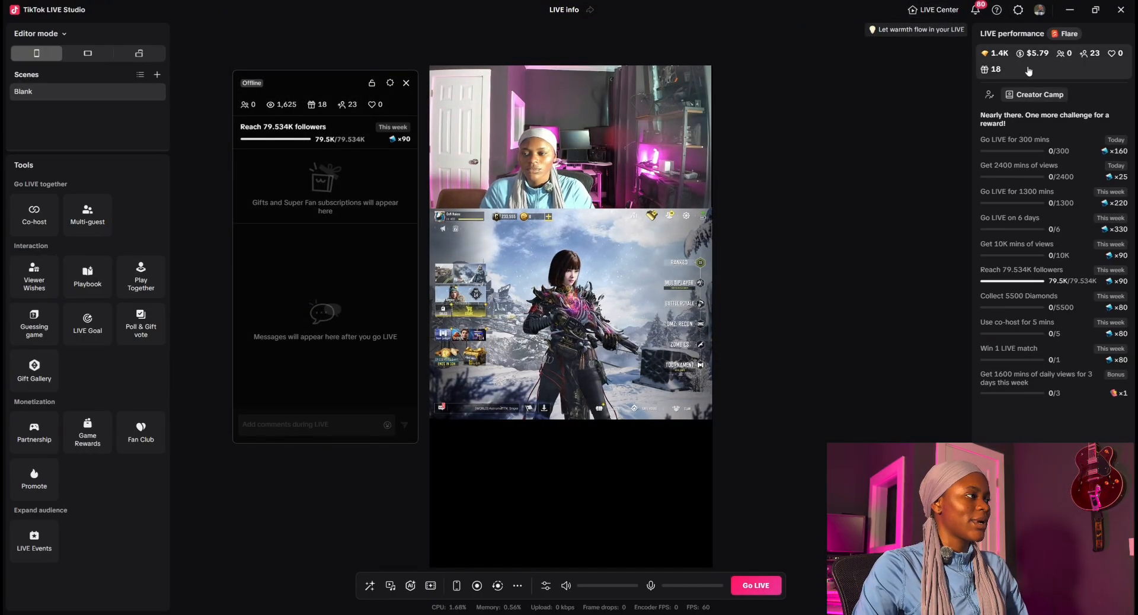
pyautogui.click(406, 83)
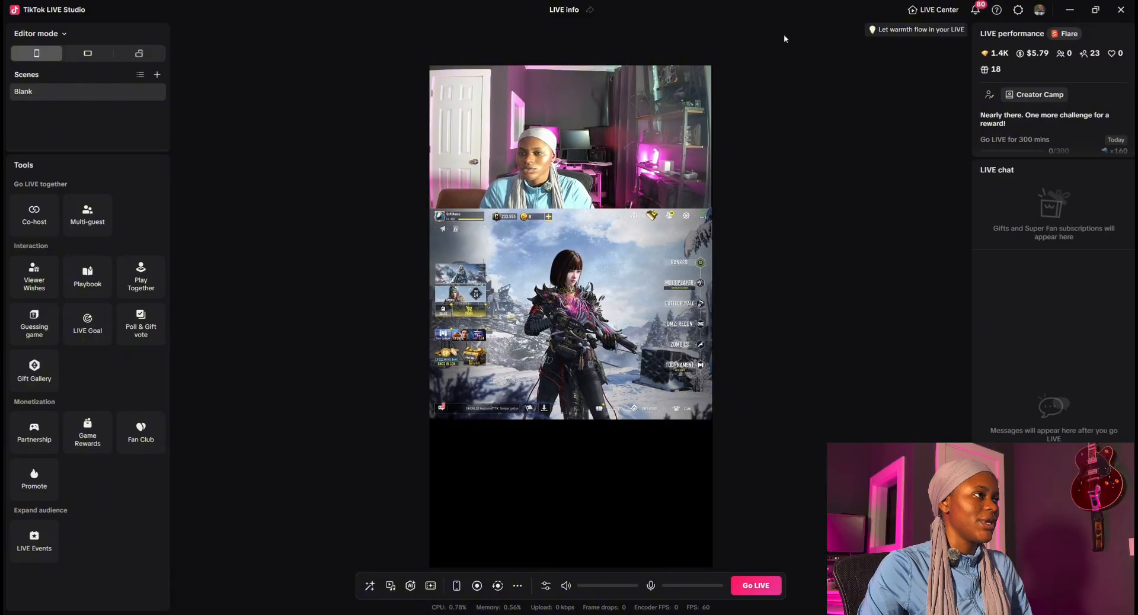
# Step: Open the pre-stream LIVE settings and look over the LIVE info and video settings
pyautogui.click(756, 586)
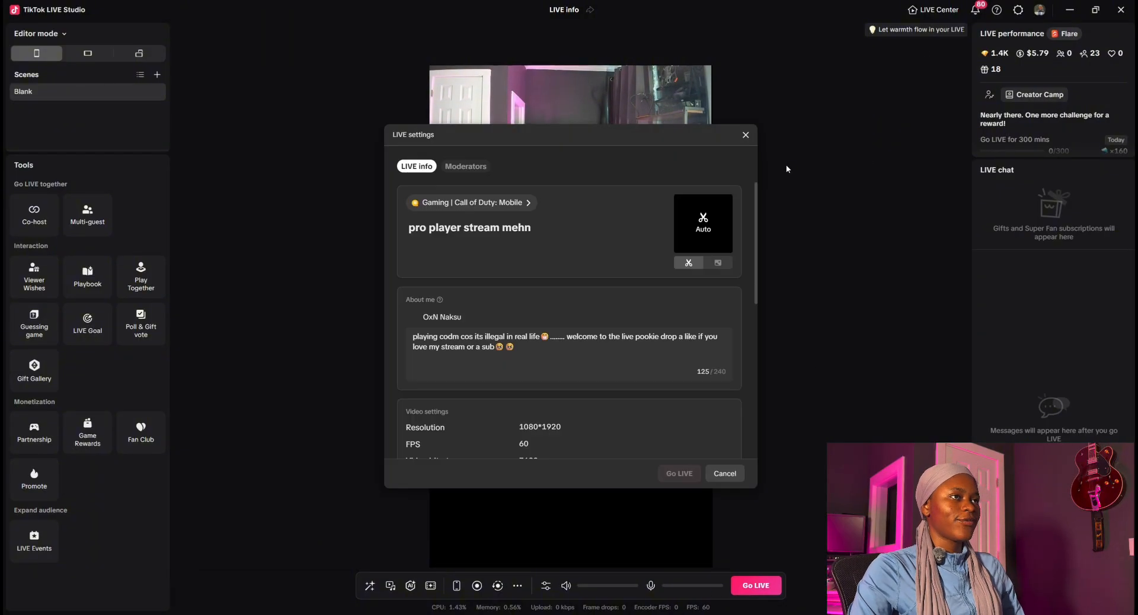
pyautogui.scroll(-1, 735, 197)
pyautogui.scroll(-5, 735, 197)
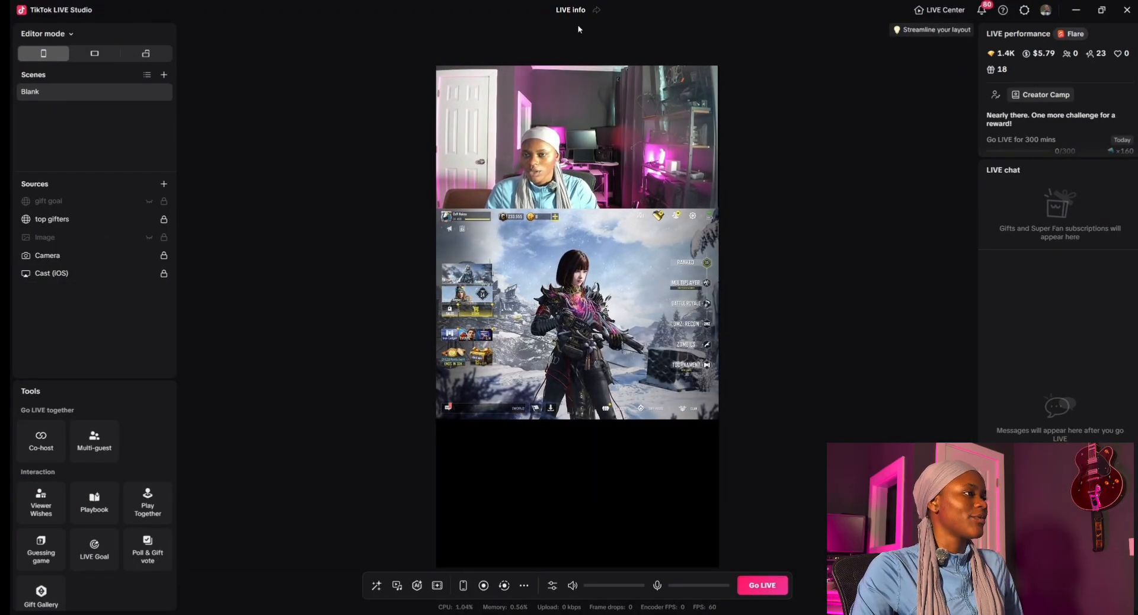
# Step: Open the pre-stream LIVE settings, choose Call of Duty: Mobile as the gaming topic, and highlight the LIVE title for review
pyautogui.click(772, 585)
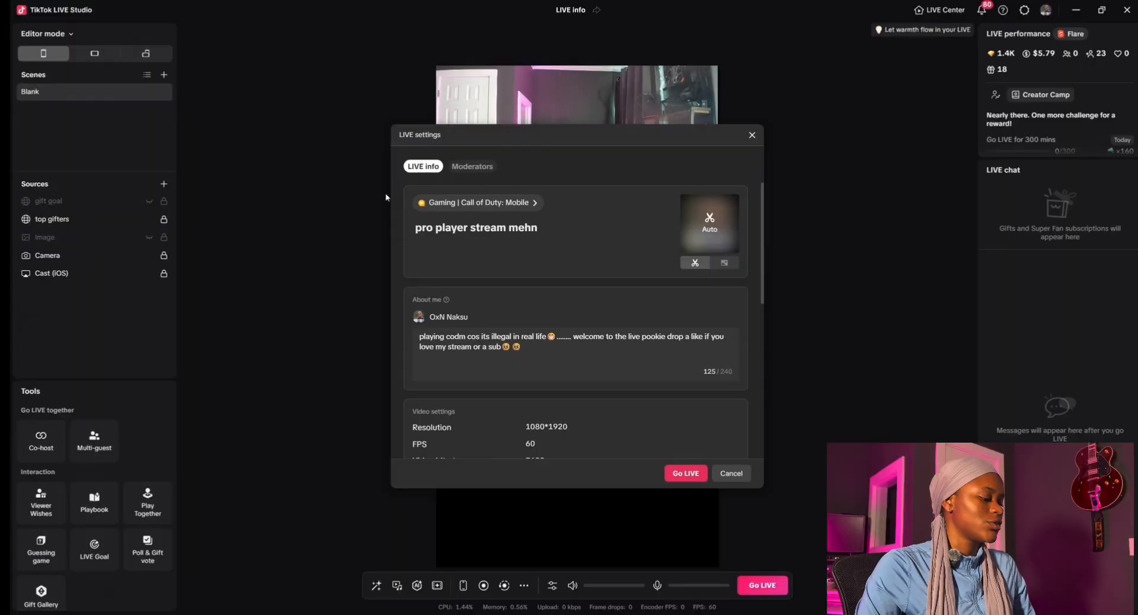
pyautogui.click(475, 202)
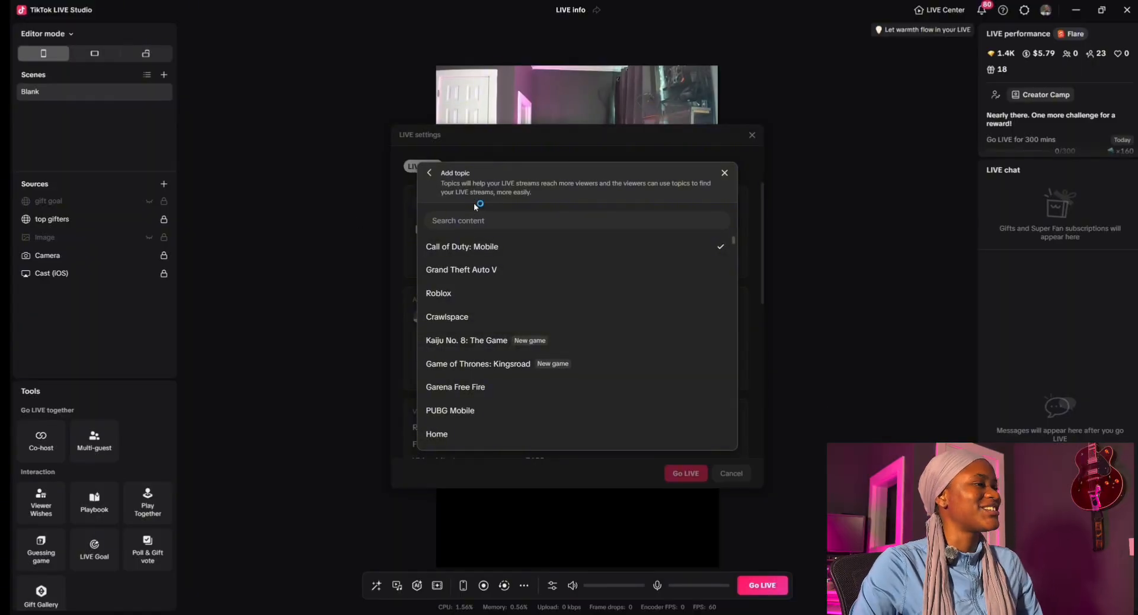
pyautogui.click(486, 251)
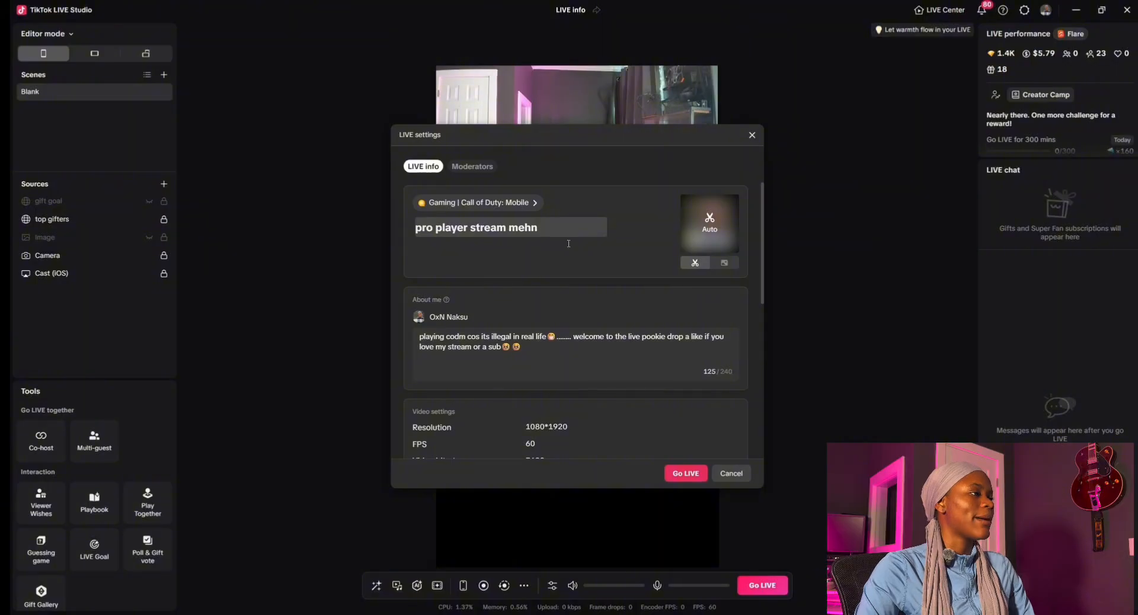
pyautogui.moveTo(558, 232); pyautogui.dragTo(409, 230)
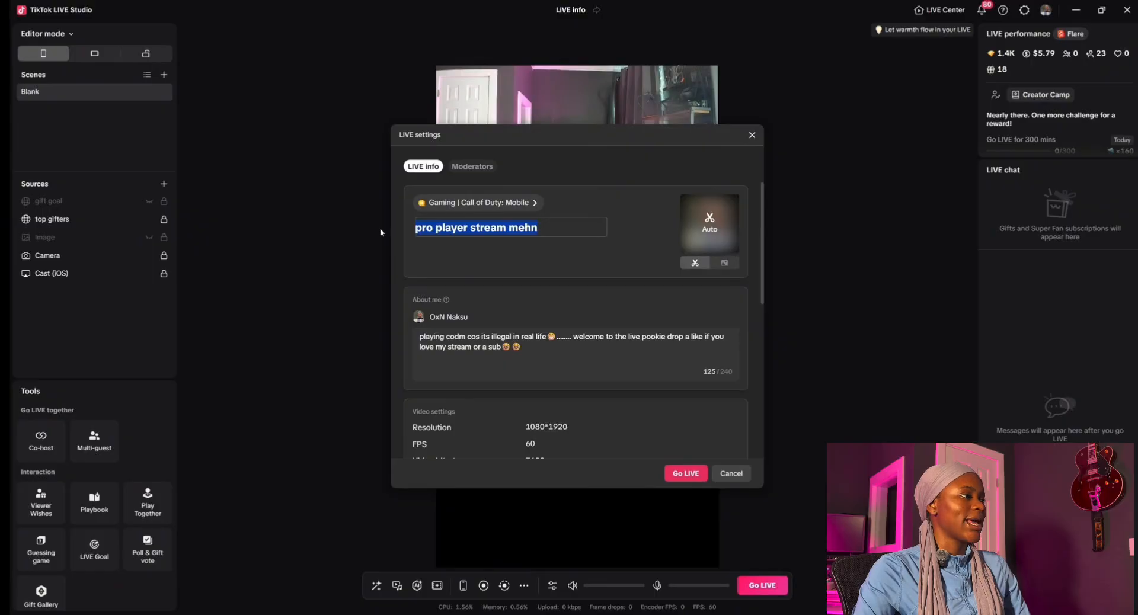
pyautogui.moveTo(571, 227)
pyautogui.mouseDown()
pyautogui.moveTo(513, 228)
pyautogui.moveTo(578, 229)
pyautogui.mouseUp()
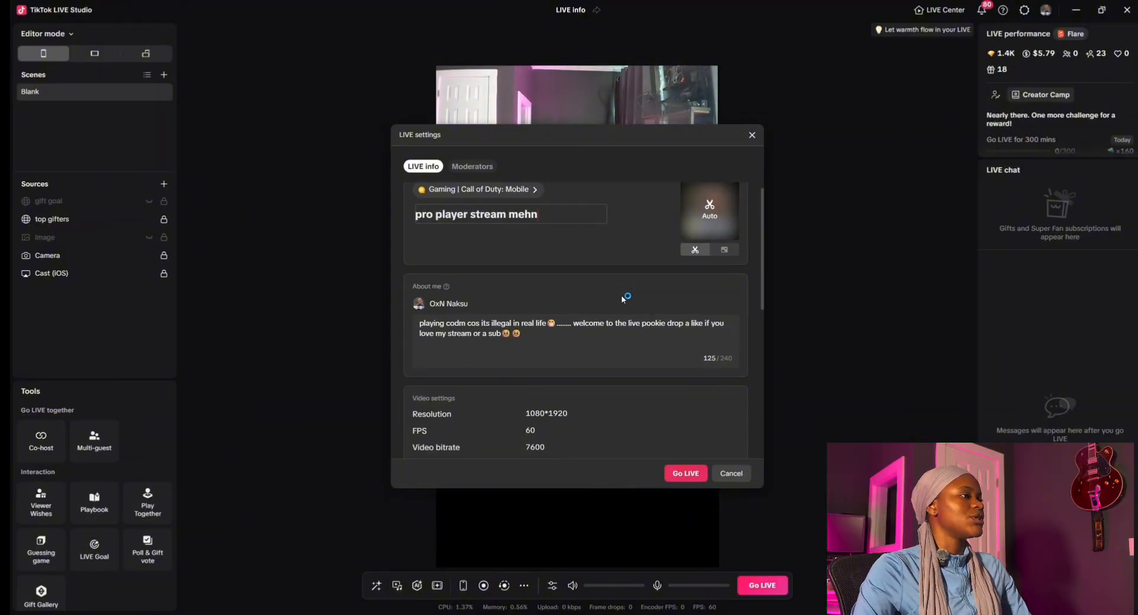
# Step: Look over the About me text, video settings, Super Fan options and advanced settings in the LIVE info
pyautogui.scroll(-2, 621, 294)
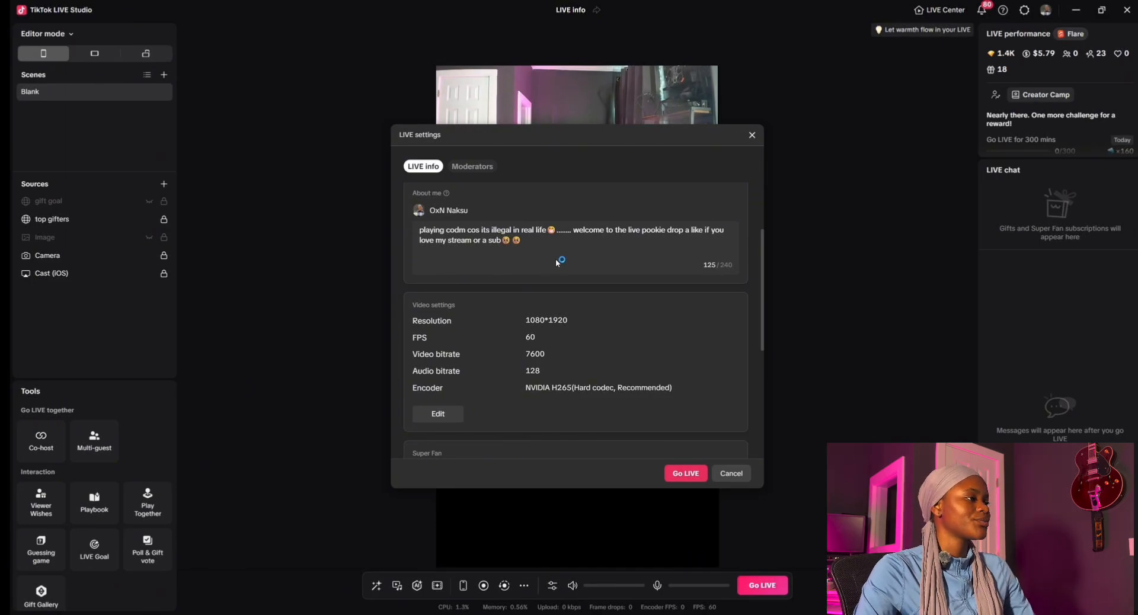
pyautogui.scroll(-2, 556, 258)
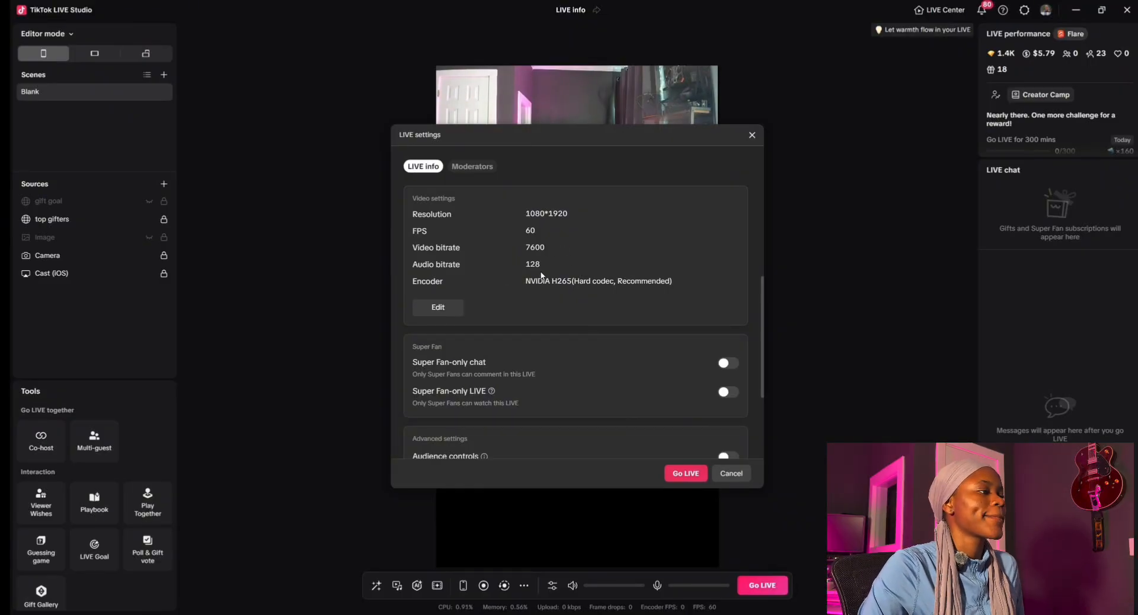
pyautogui.scroll(-3, 542, 270)
pyautogui.scroll(5, 543, 270)
pyautogui.scroll(-5, 542, 269)
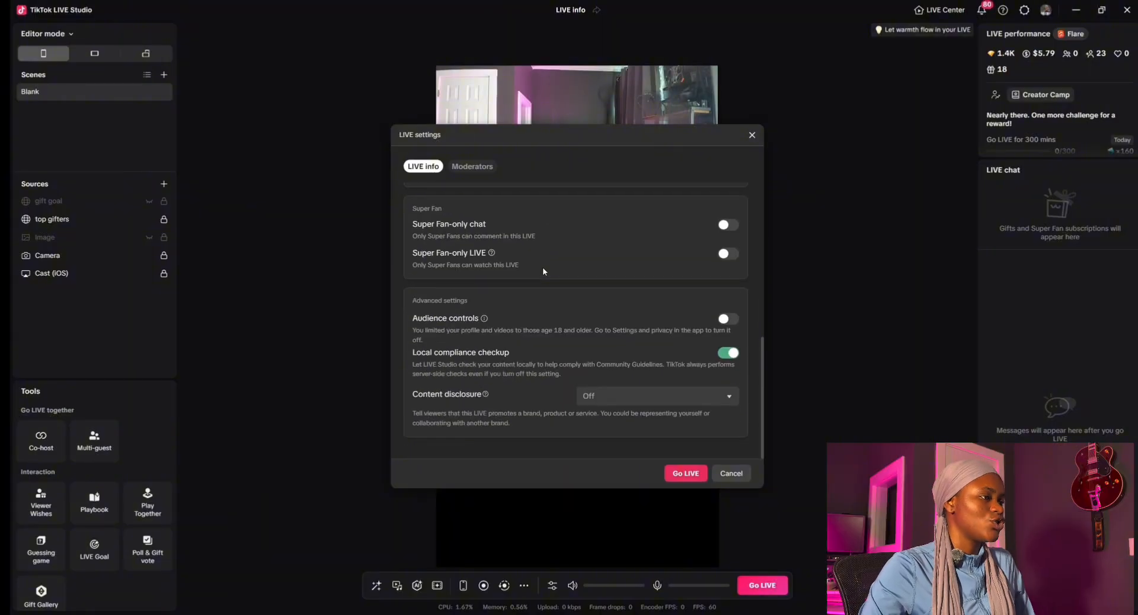
# Step: Turn on Audience controls in the advanced LIVE settings and accept tagging the LIVE as audience controlled
pyautogui.scroll(5, 589, 234)
pyautogui.scroll(-5, 597, 234)
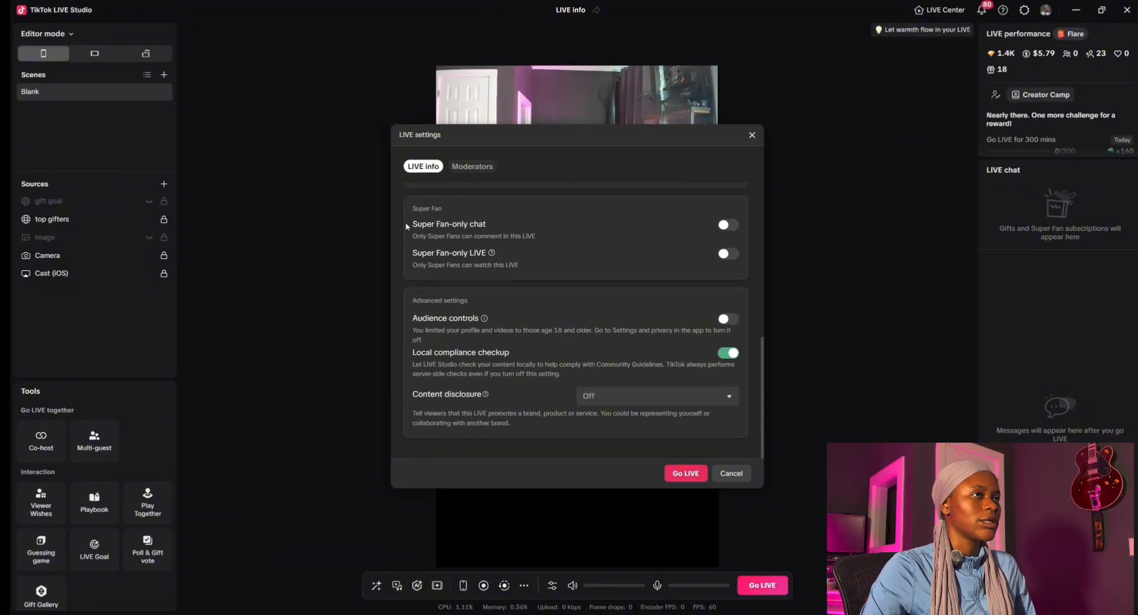
pyautogui.click(732, 321)
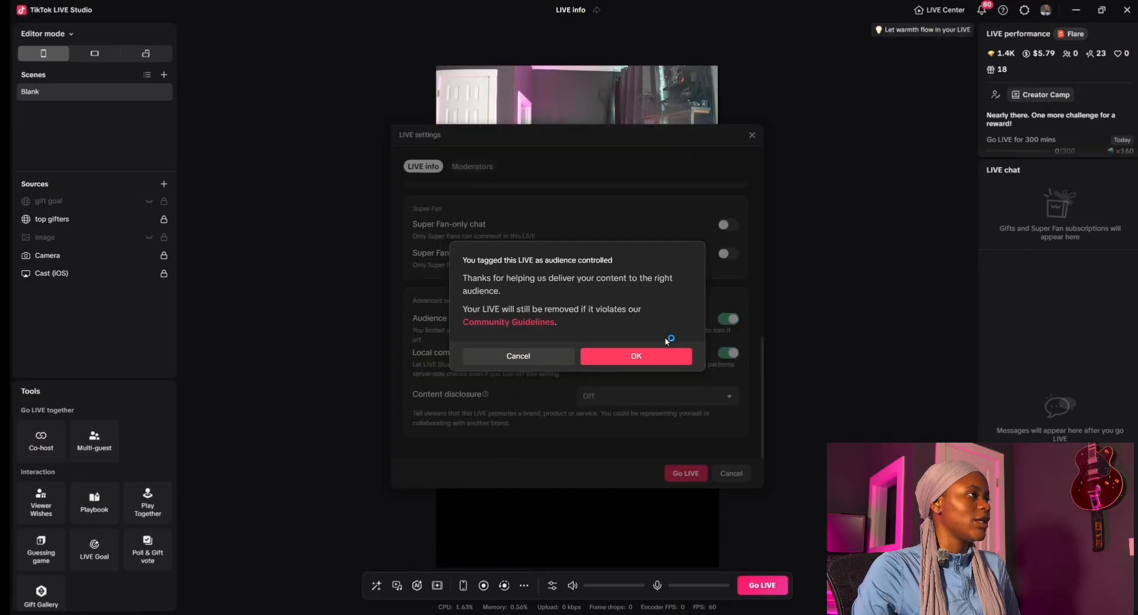
pyautogui.click(652, 356)
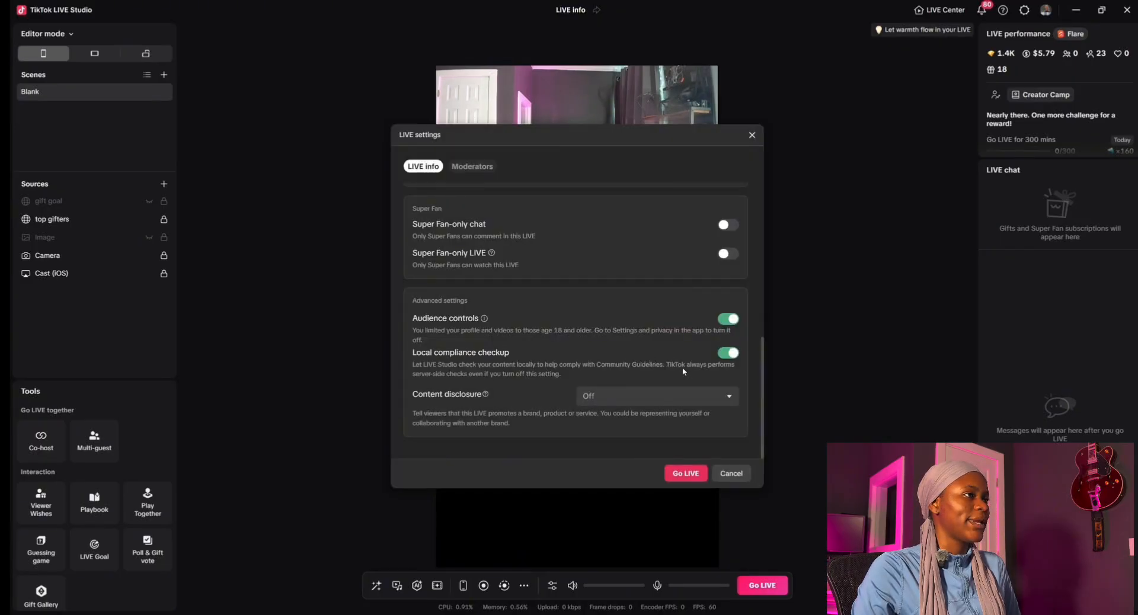